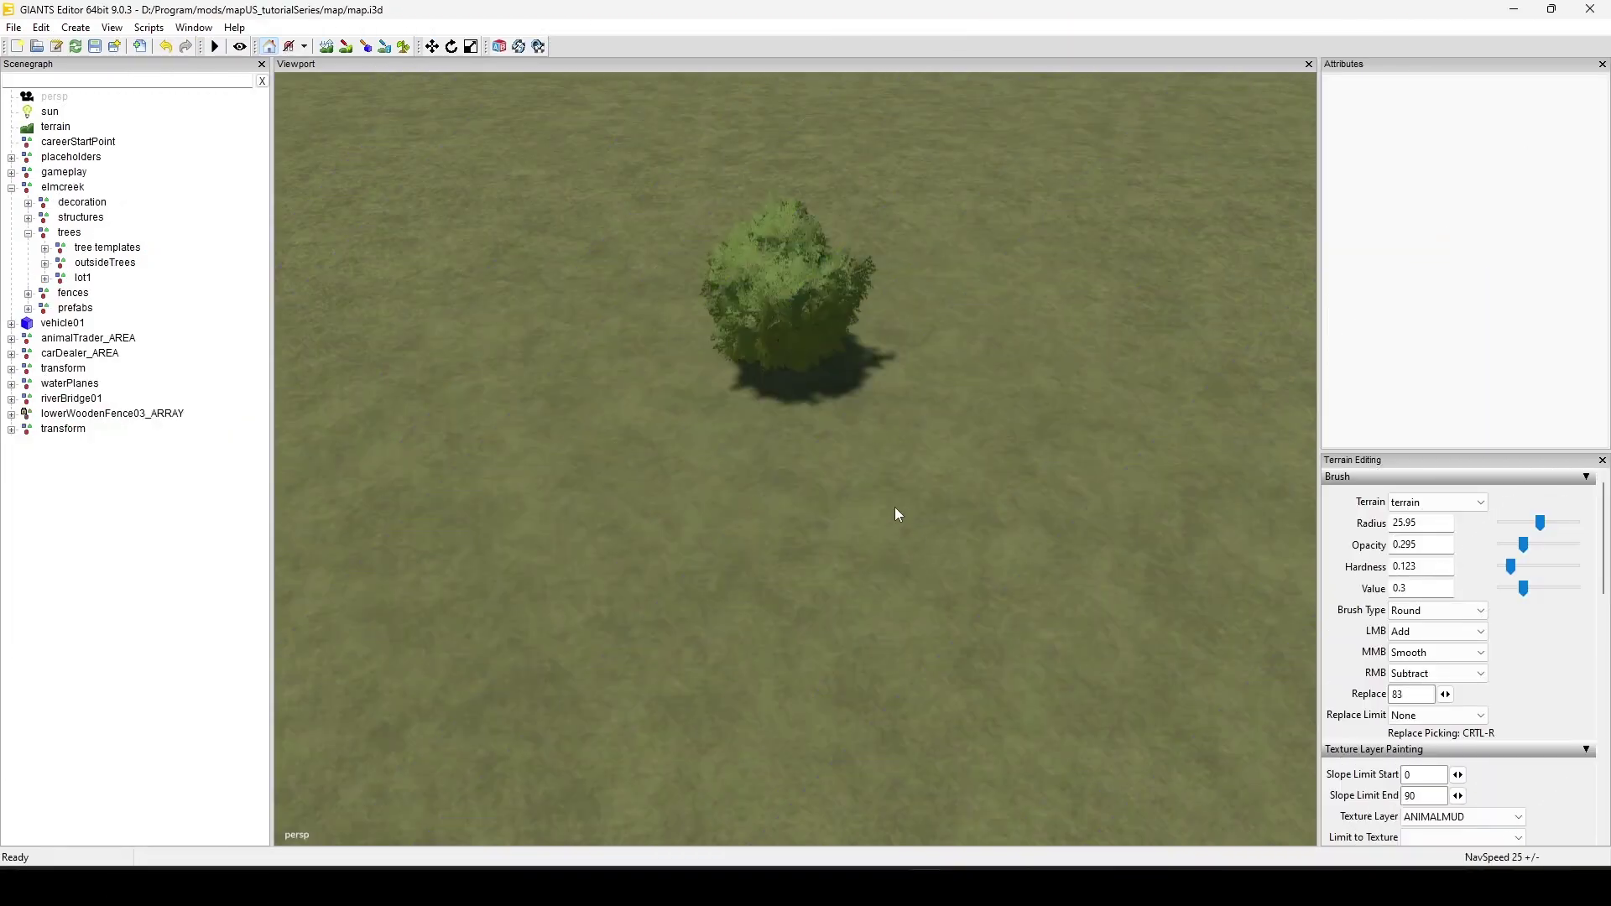
# Orbit and pan around the standalone elm tree to inspect it from several angles.
pyautogui.keyDown('alt'); pyautogui.moveTo(894, 508); pyautogui.dragTo(911, 573); pyautogui.keyUp('alt')
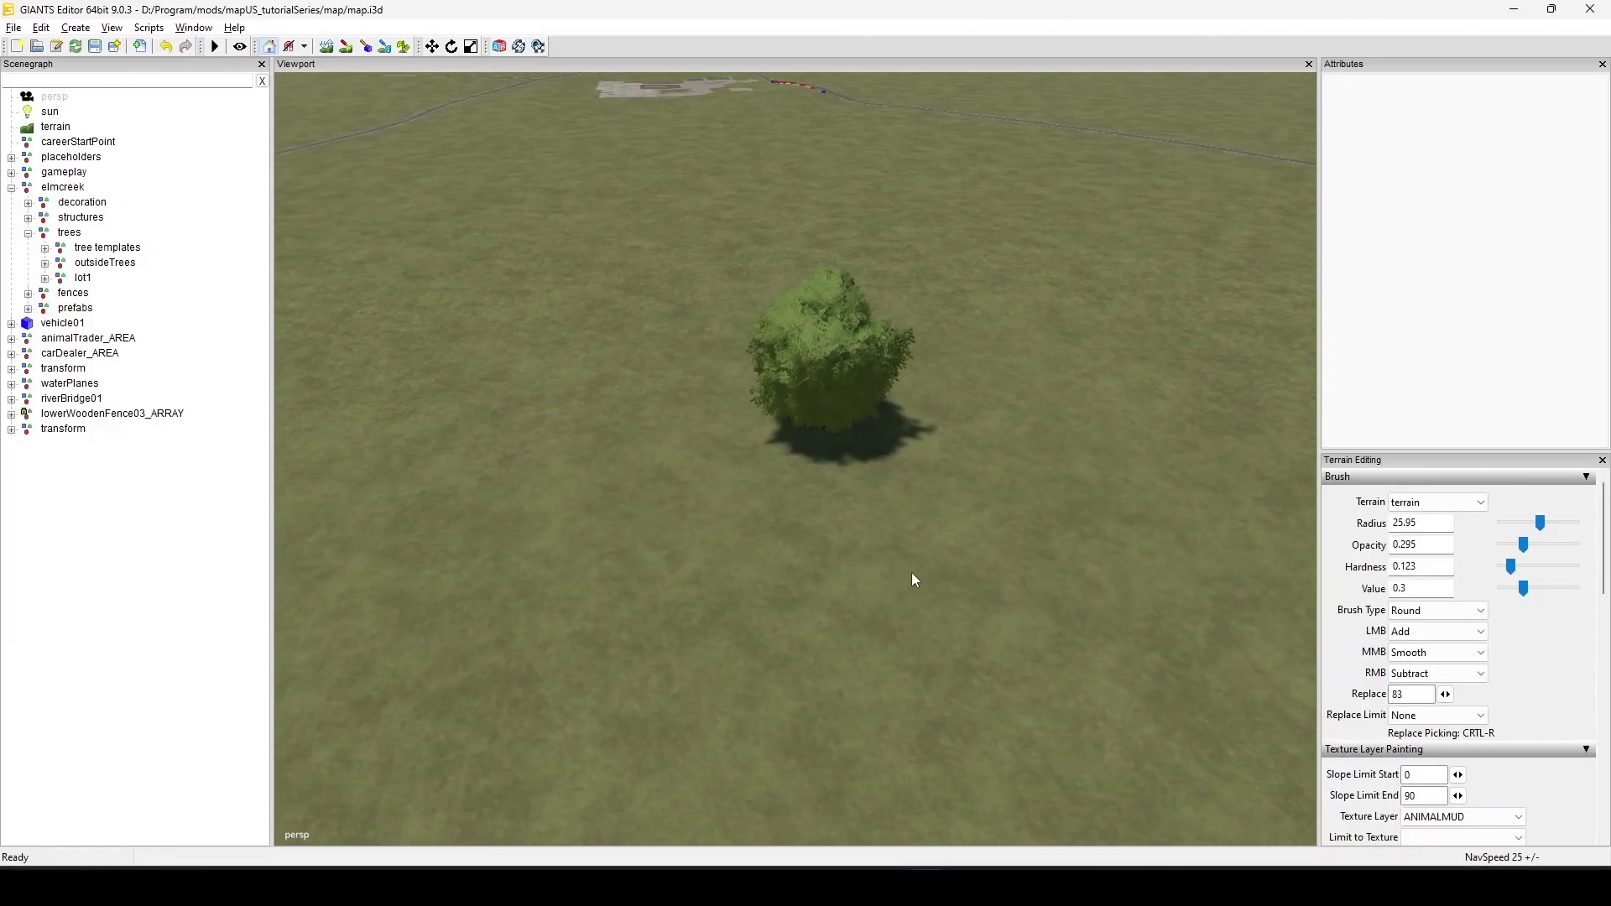
pyautogui.moveTo(915, 580); pyautogui.dragTo(789, 638, button='right')
pyautogui.moveTo(678, 647); pyautogui.dragTo(827, 695, button='right')
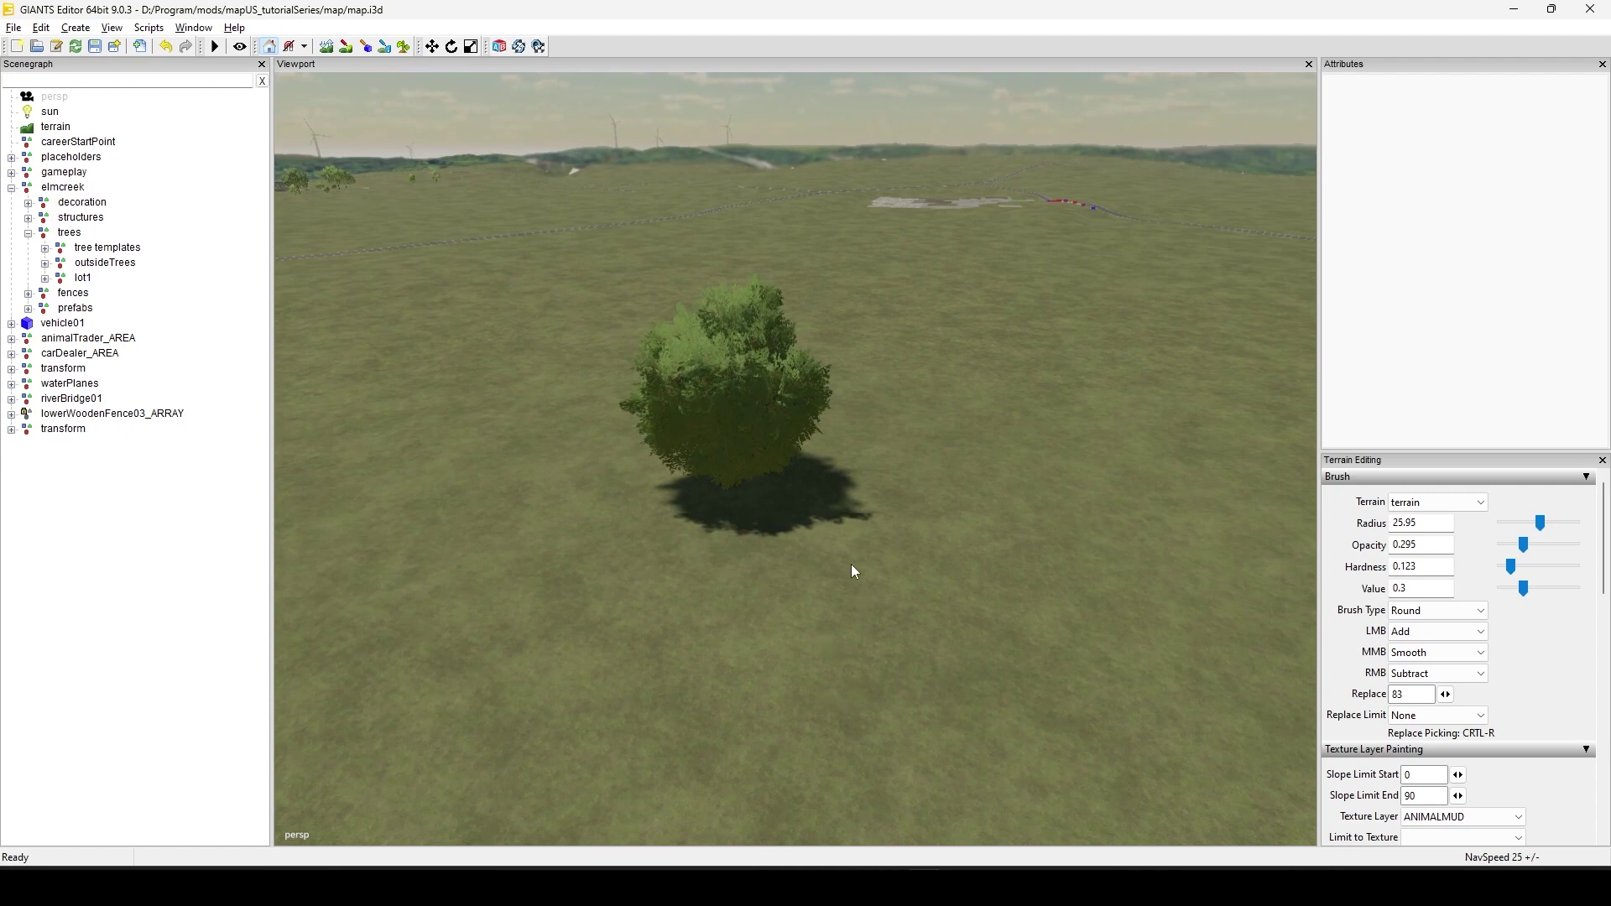
pyautogui.moveTo(854, 573); pyautogui.dragTo(868, 606, button='right')
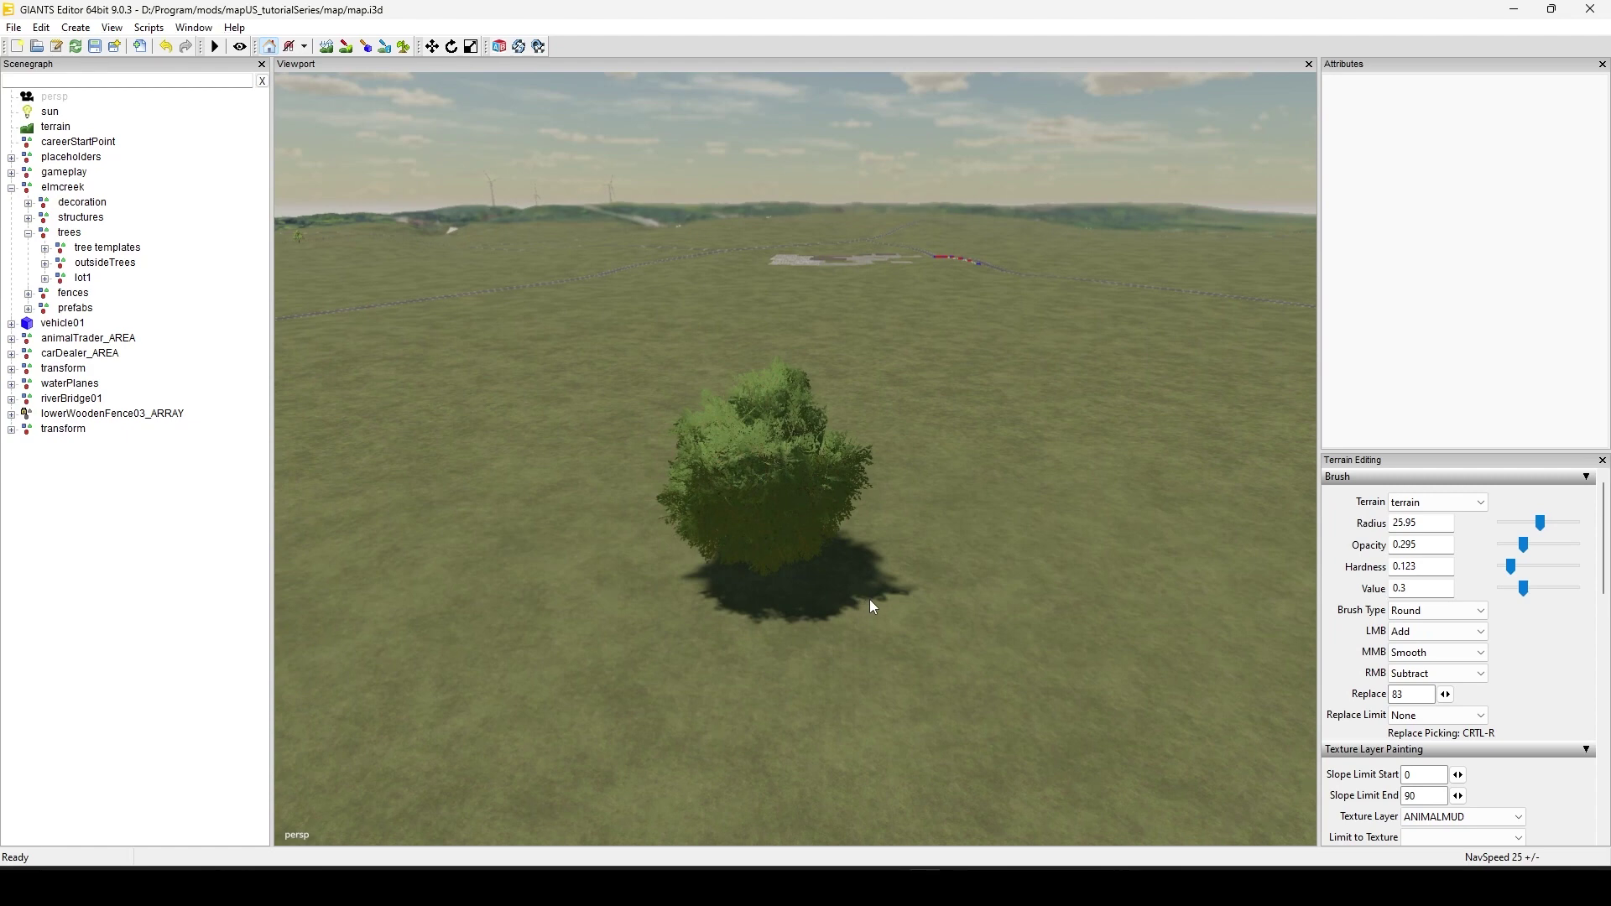
pyautogui.moveTo(1012, 412); pyautogui.dragTo(517, 450, button='right')
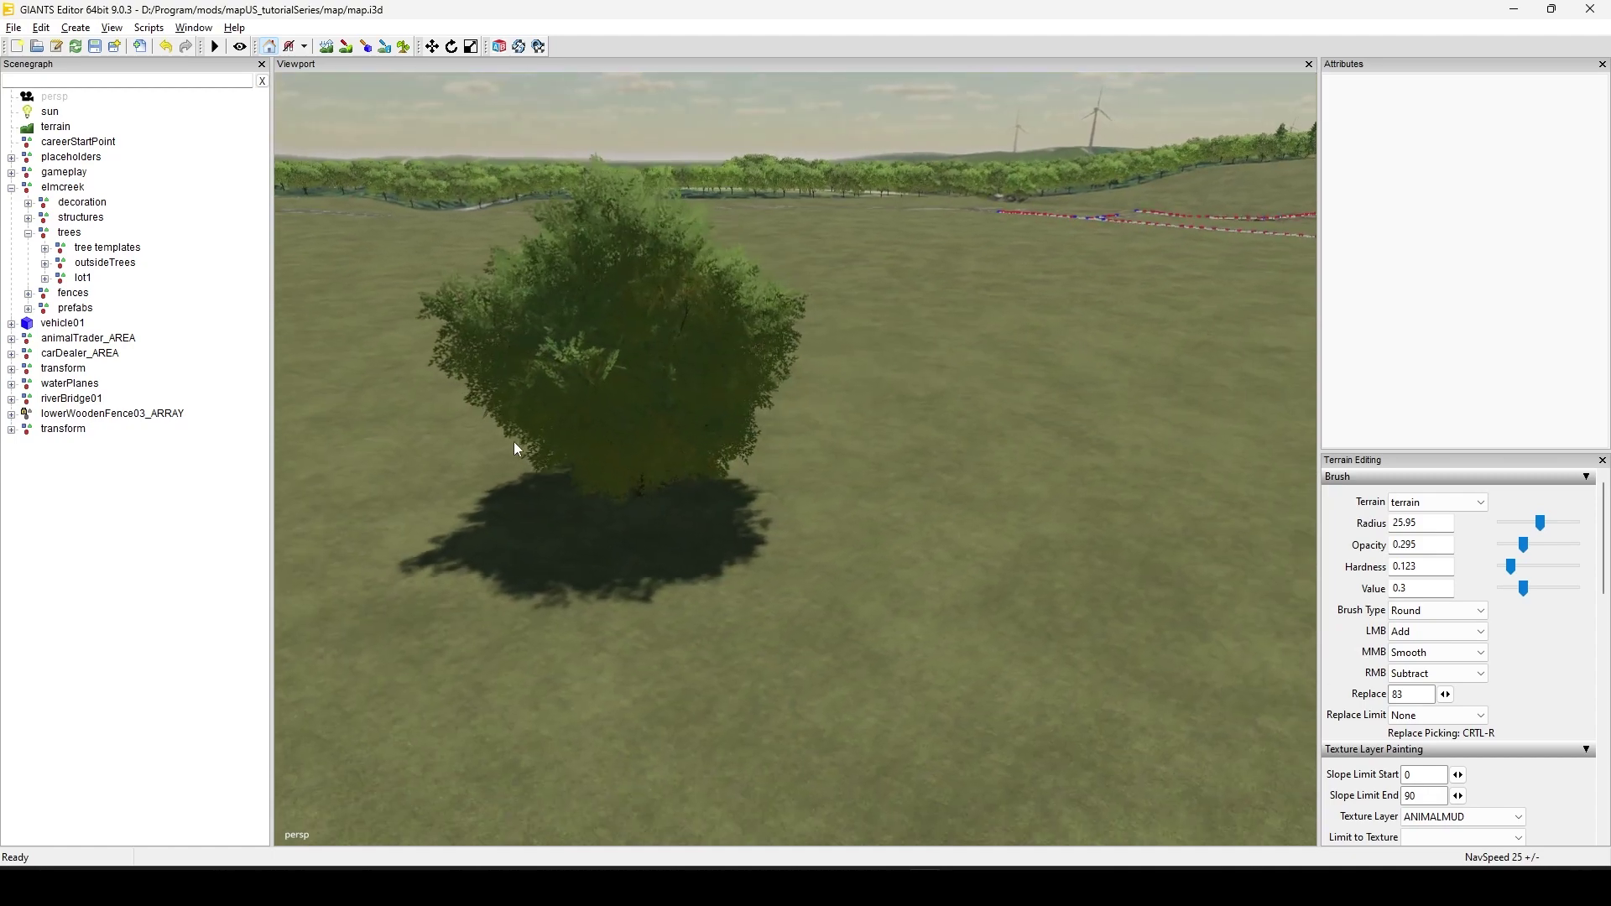
pyautogui.moveTo(860, 385); pyautogui.dragTo(728, 507, button='right')
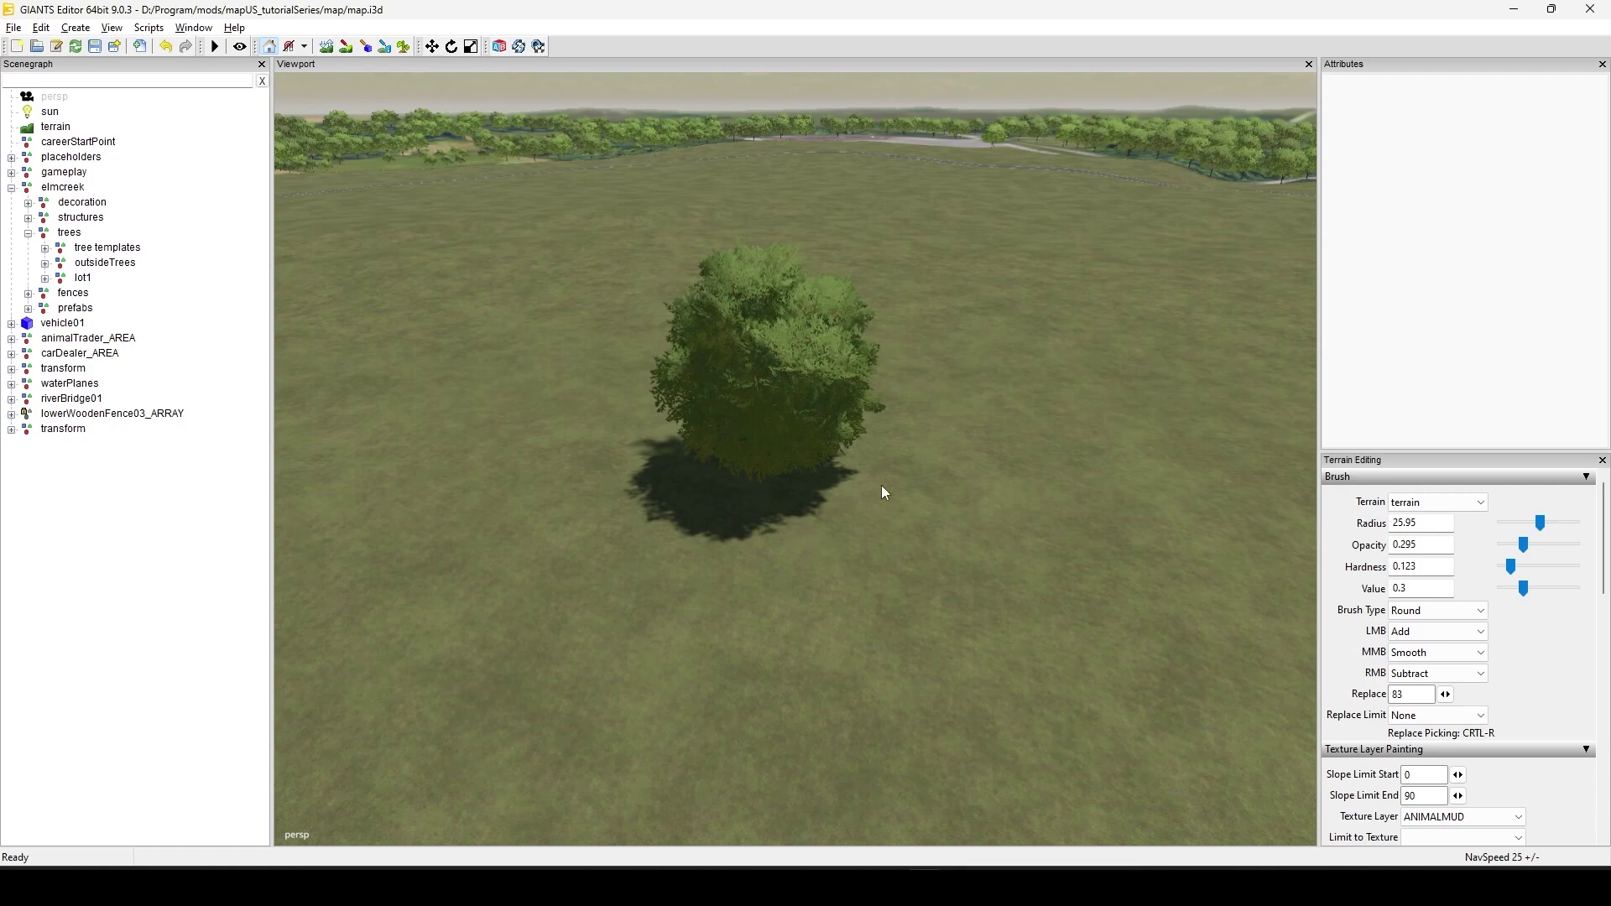
pyautogui.moveTo(882, 487); pyautogui.dragTo(805, 581, button='right')
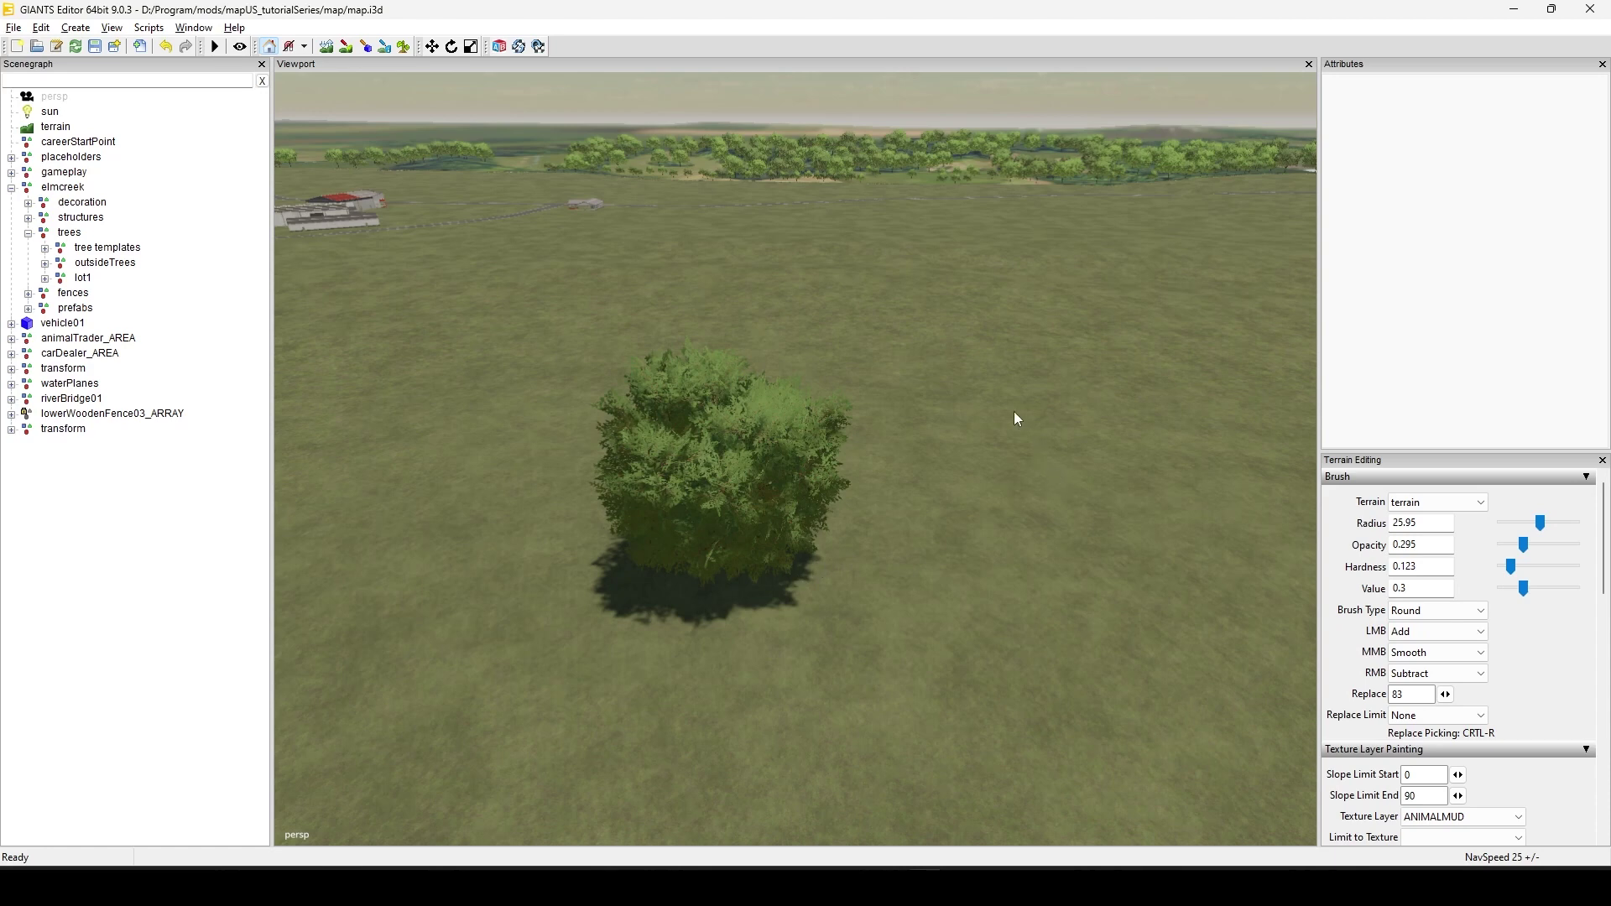
pyautogui.moveTo(1017, 417); pyautogui.dragTo(1012, 461, button='right')
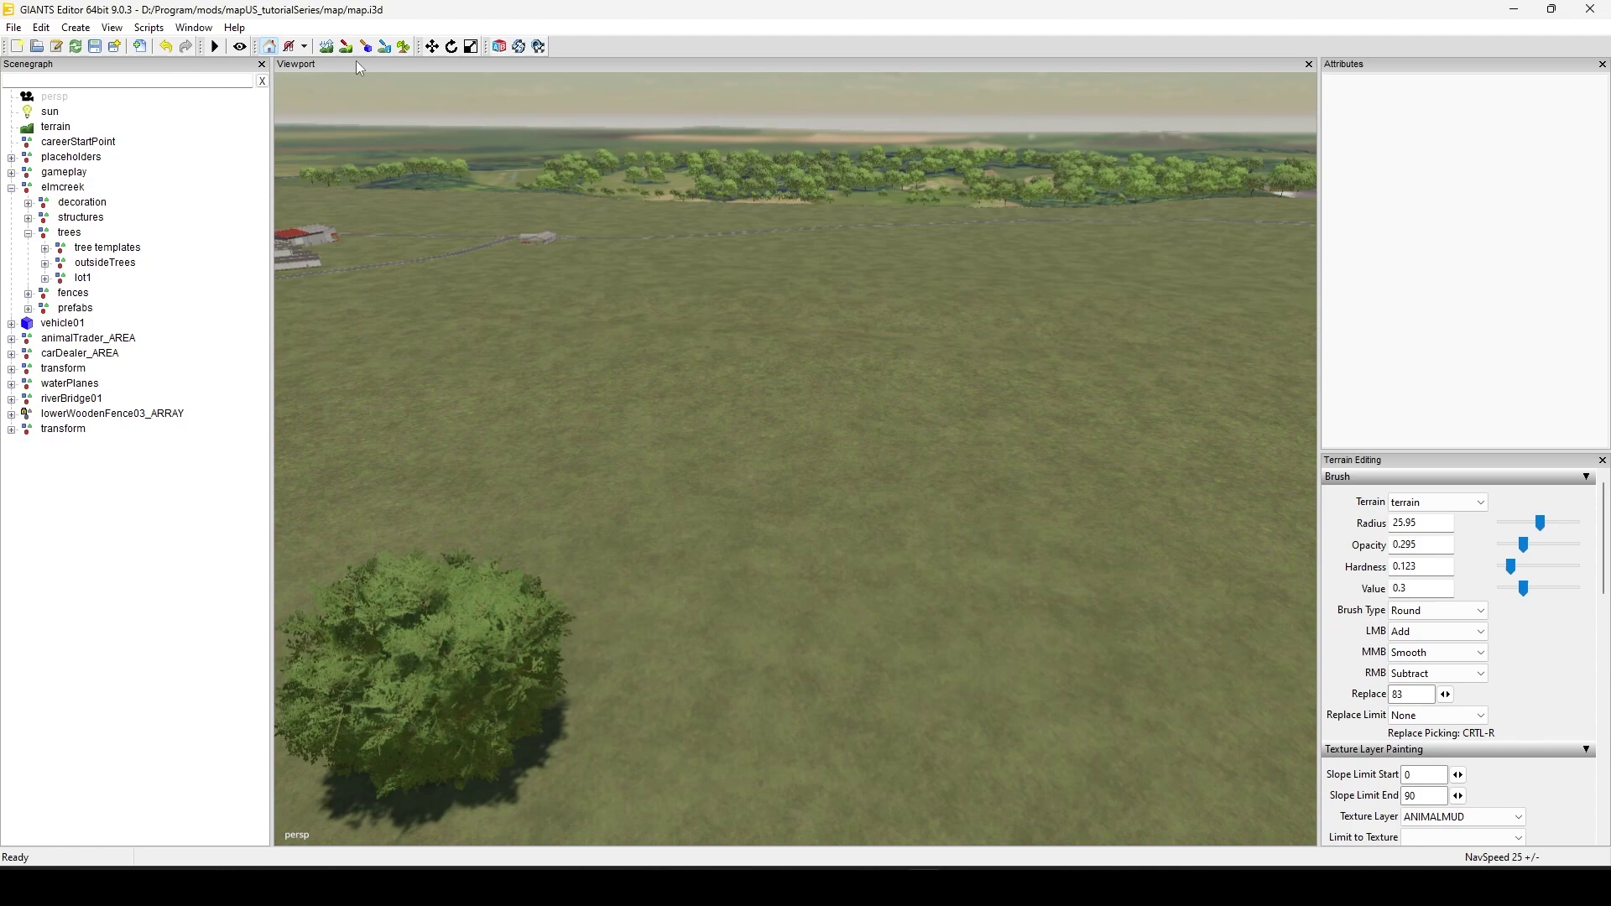
pyautogui.moveTo(785, 541); pyautogui.dragTo(709, 685, button='right')
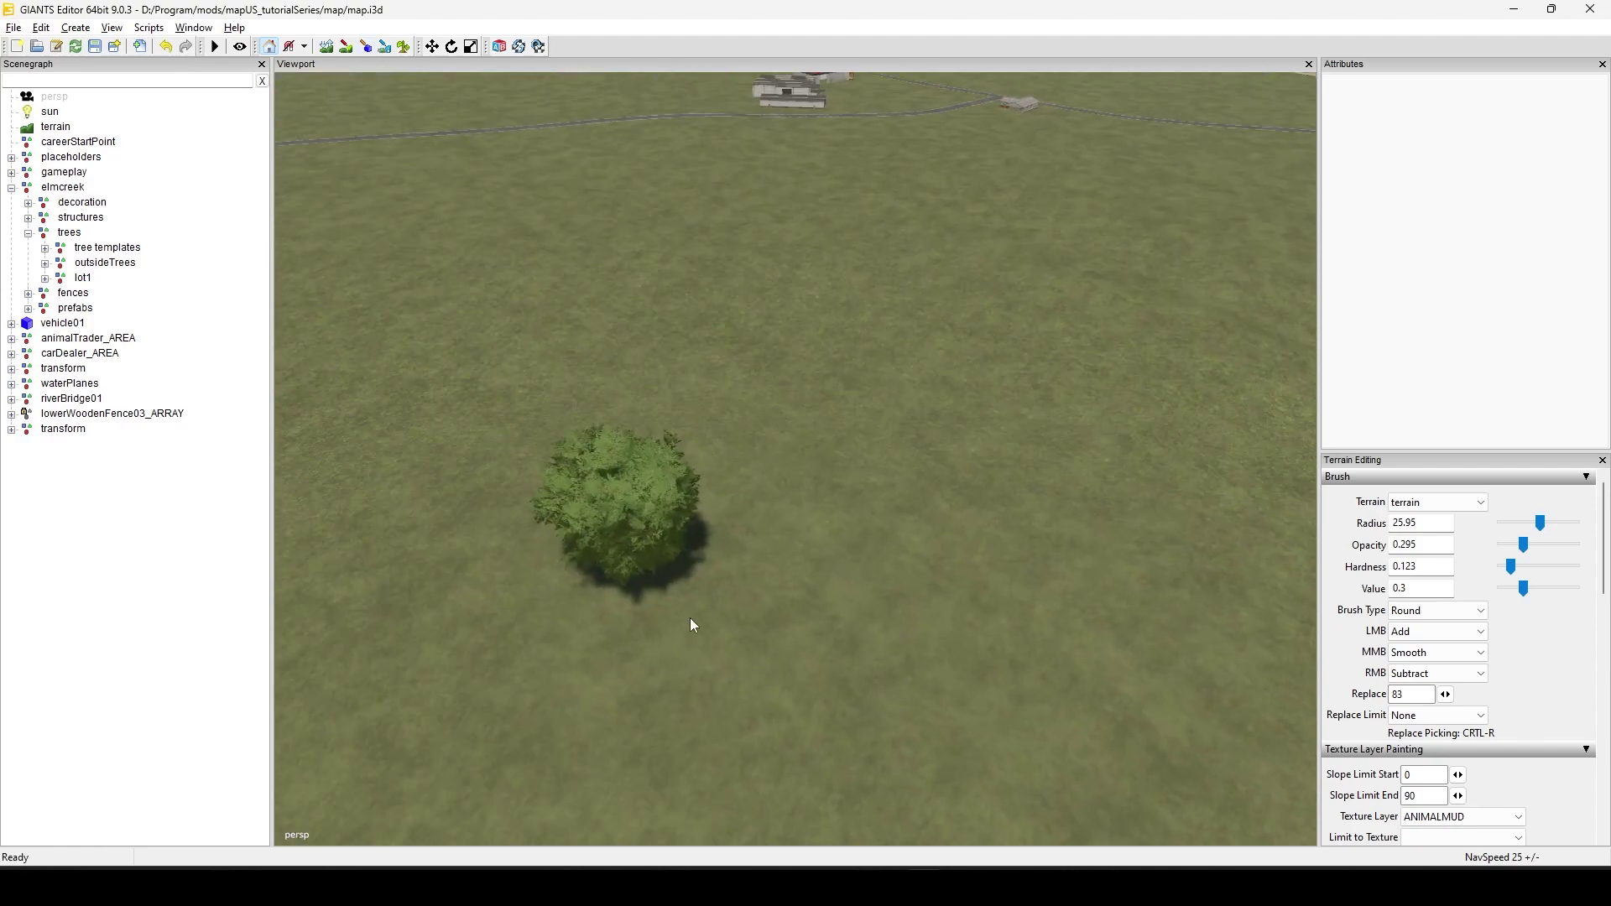
pyautogui.moveTo(701, 611); pyautogui.dragTo(812, 577, button='right')
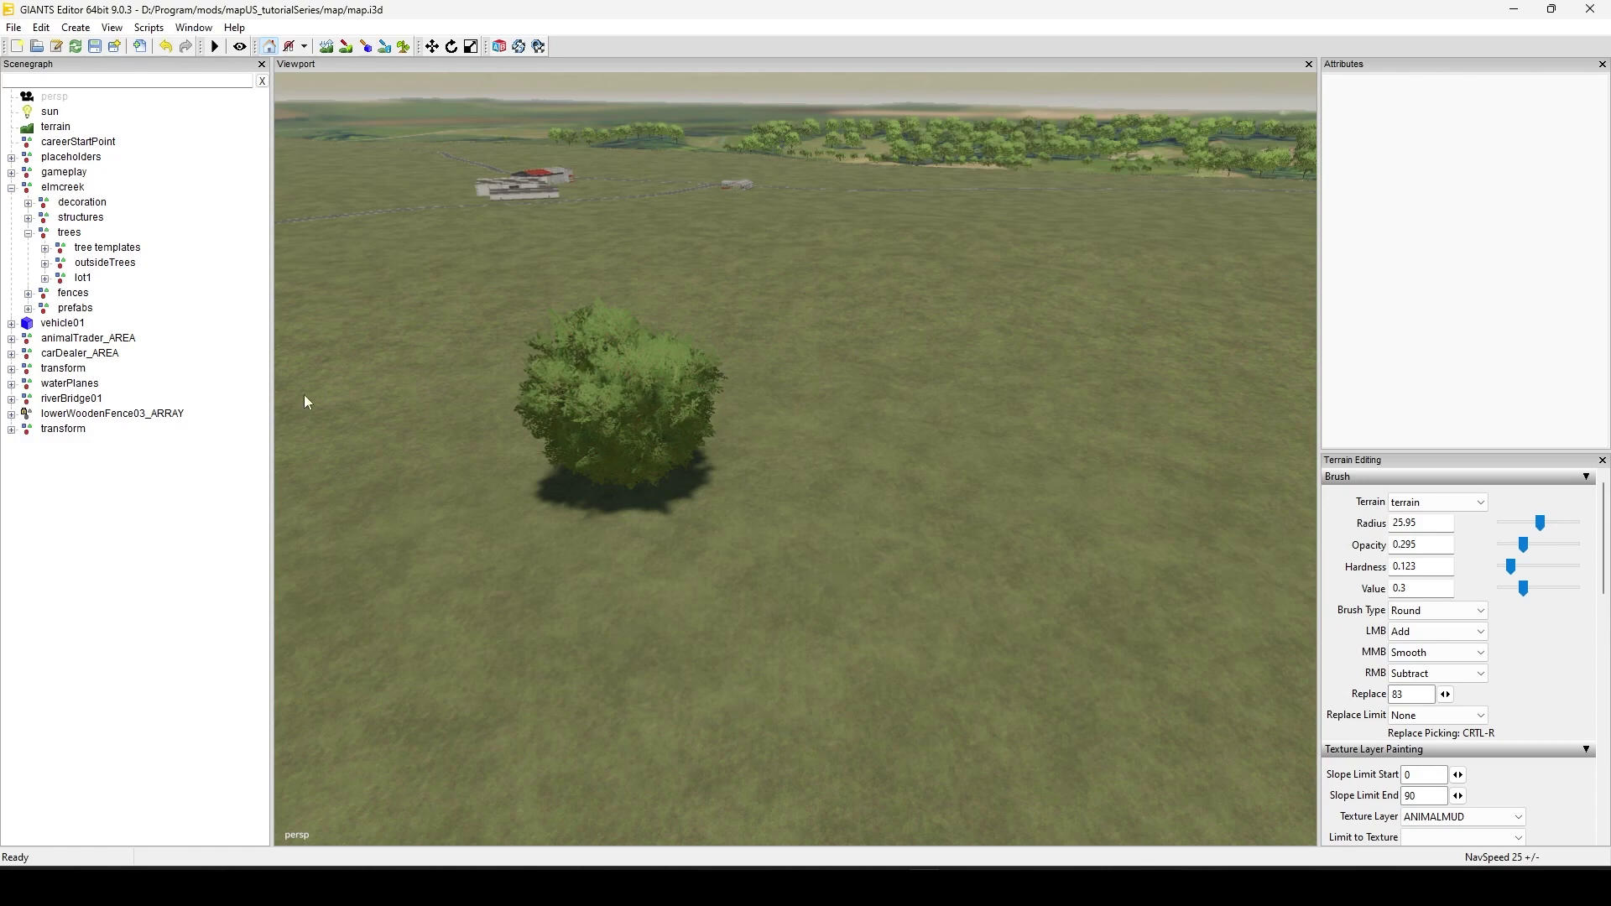
pyautogui.keyDown('alt'); pyautogui.moveTo(870, 292); pyautogui.dragTo(831, 528, button='middle'); pyautogui.keyUp('alt')
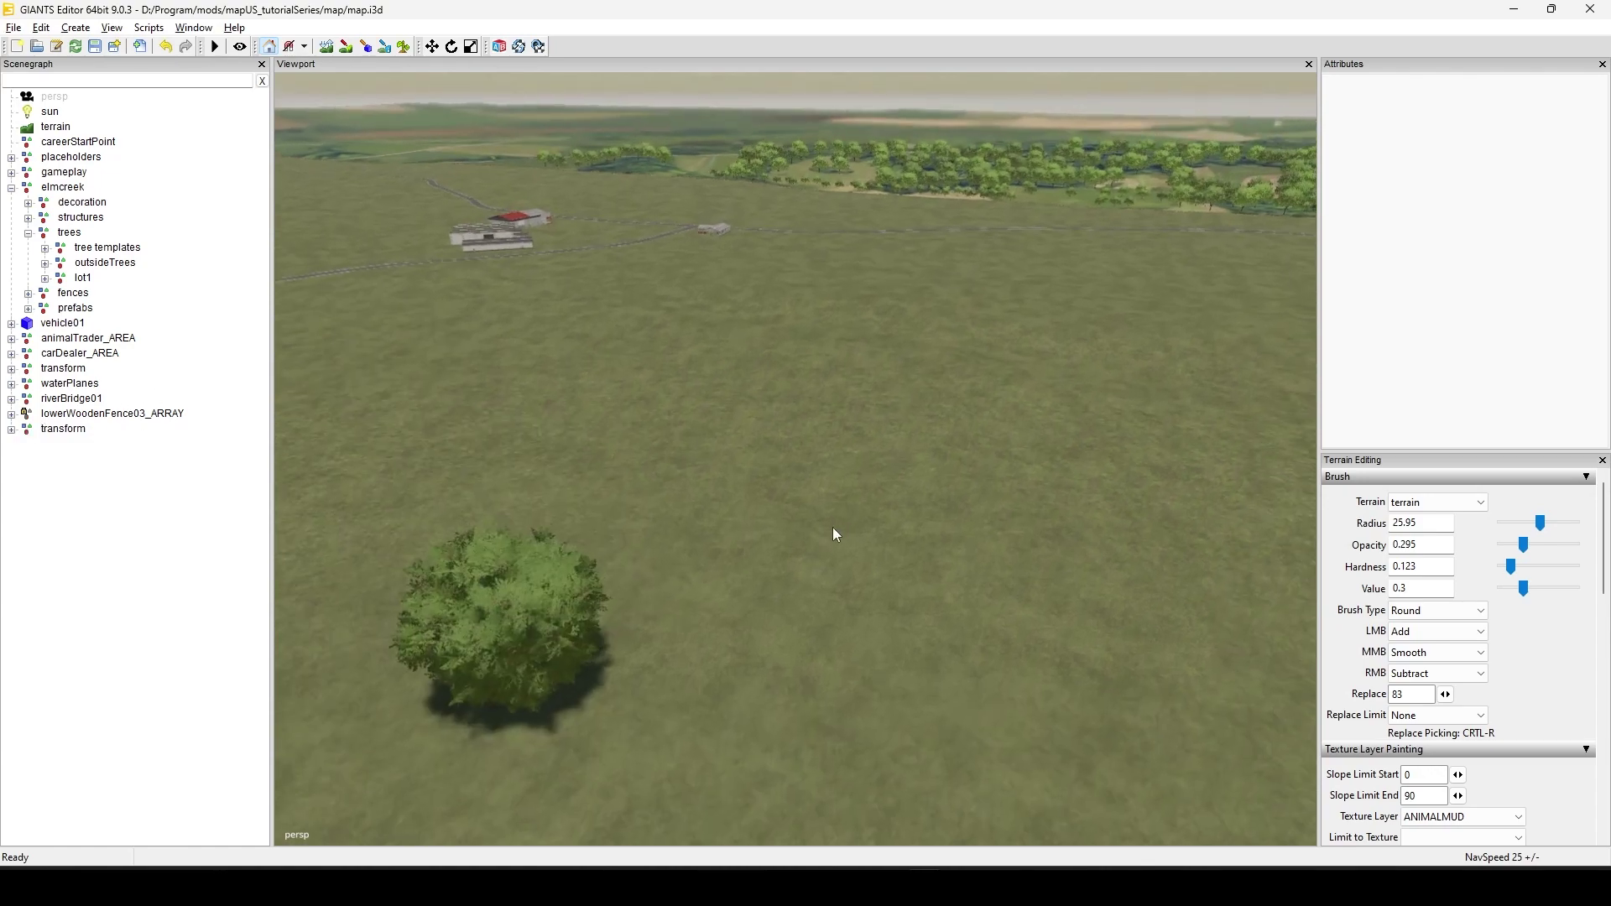
pyautogui.keyDown('alt'); pyautogui.moveTo(832, 527); pyautogui.dragTo(967, 630); pyautogui.keyUp('alt')
pyautogui.keyDown('alt'); pyautogui.moveTo(966, 629); pyautogui.dragTo(1184, 477, button='middle'); pyautogui.keyUp('alt')
pyautogui.keyDown('alt'); pyautogui.moveTo(1184, 477); pyautogui.dragTo(890, 639); pyautogui.keyUp('alt')
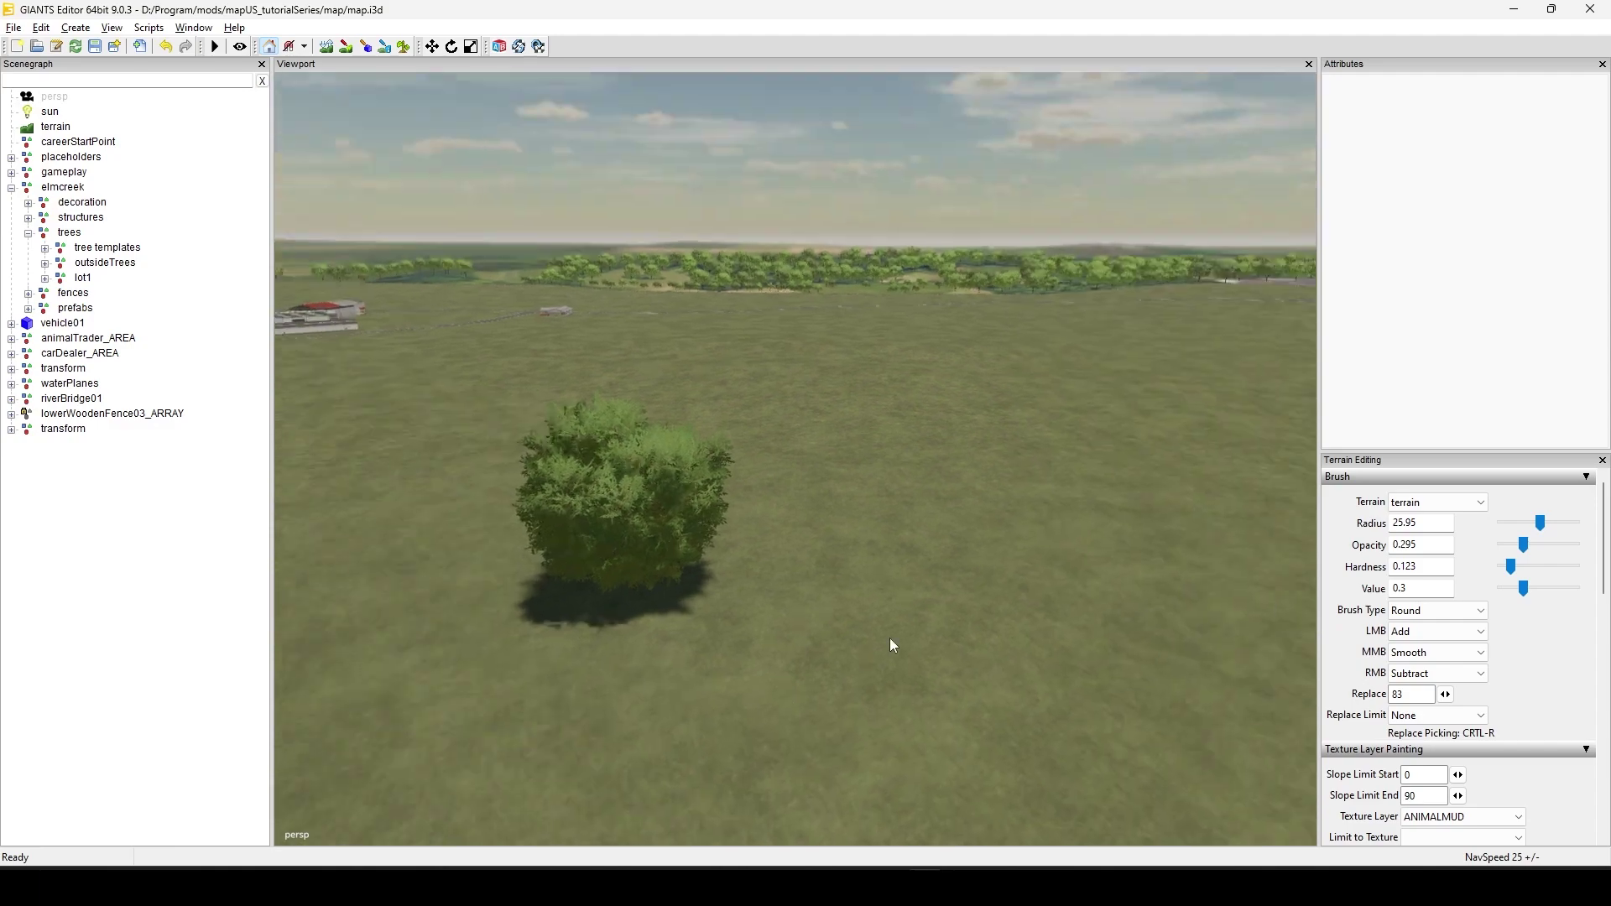
pyautogui.moveTo(894, 646); pyautogui.dragTo(1062, 649, button='right')
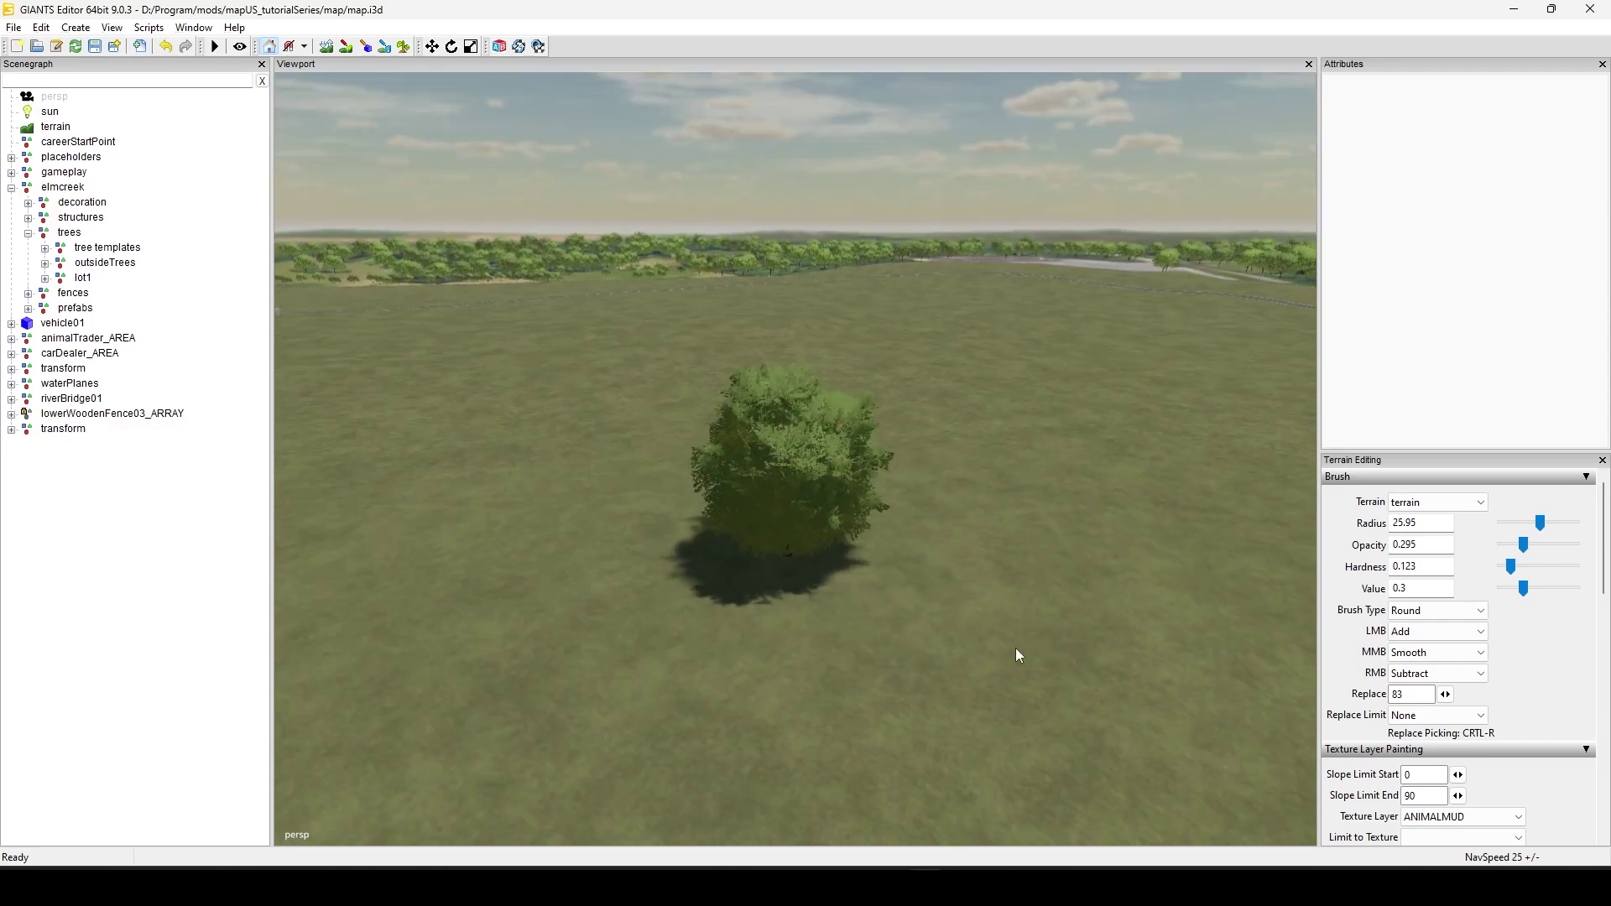
pyautogui.keyDown('alt'); pyautogui.moveTo(904, 699); pyautogui.dragTo(1017, 663, button='right'); pyautogui.keyUp('alt')
pyautogui.keyDown('alt'); pyautogui.moveTo(1017, 663); pyautogui.dragTo(1033, 588, button='middle'); pyautogui.keyUp('alt')
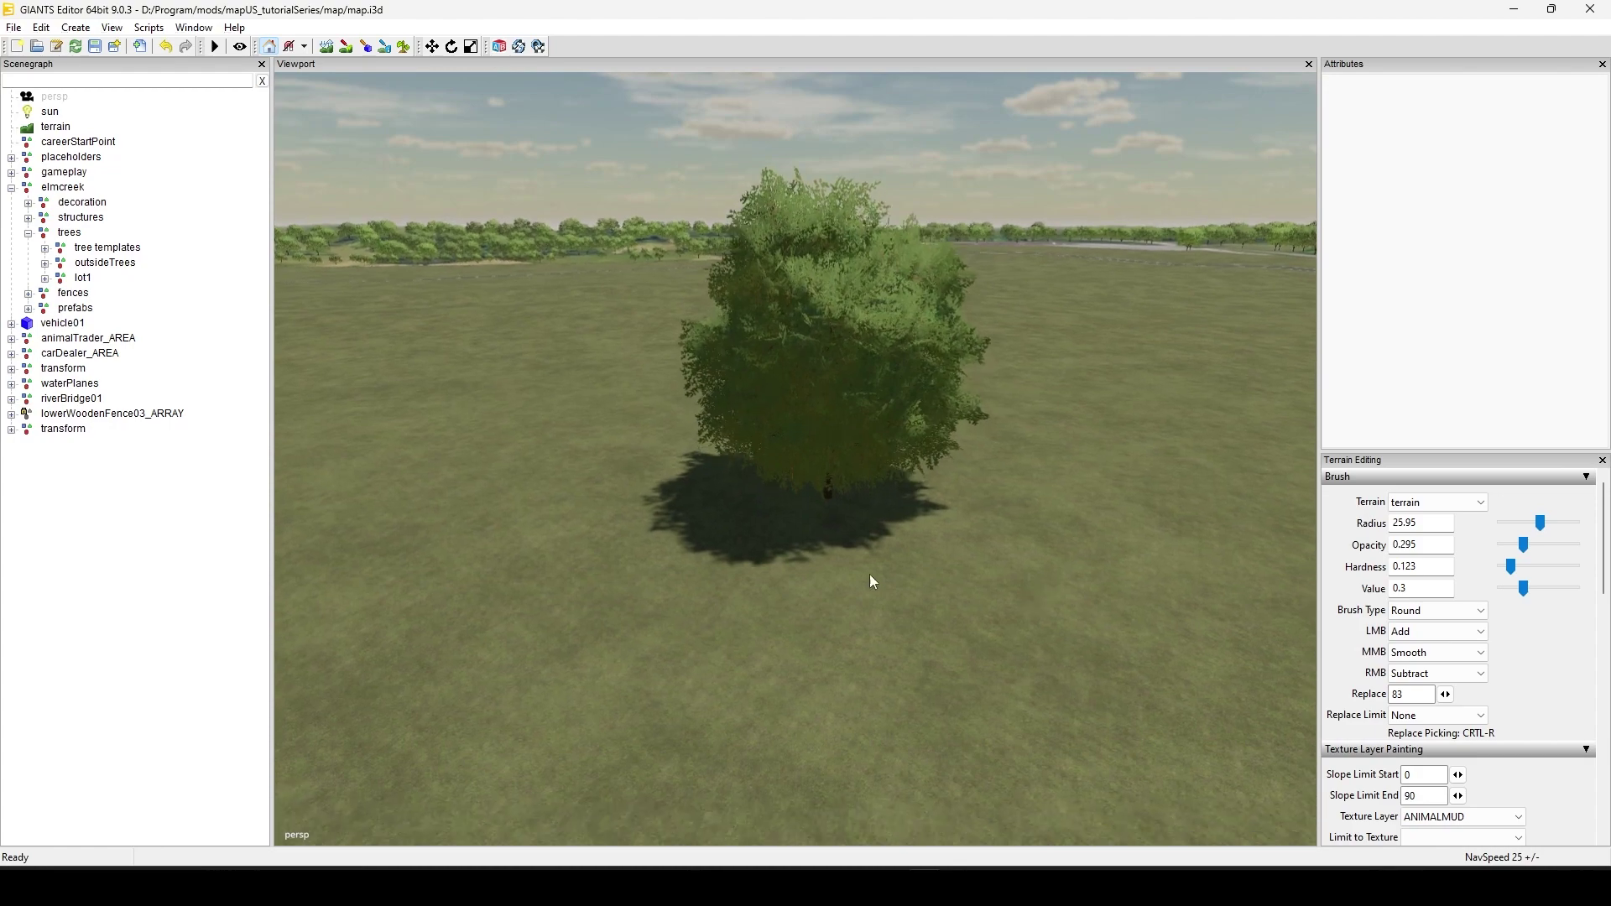
pyautogui.moveTo(833, 564)
pyautogui.mouseDown(button='right')
pyautogui.moveTo(1010, 632)
pyautogui.moveTo(1017, 603)
pyautogui.moveTo(1075, 727)
pyautogui.moveTo(1049, 523)
pyautogui.moveTo(1091, 510)
pyautogui.moveTo(1157, 565)
pyautogui.moveTo(1050, 524)
pyautogui.moveTo(1069, 555)
pyautogui.moveTo(1018, 522)
pyautogui.moveTo(996, 558)
pyautogui.moveTo(1038, 531)
pyautogui.mouseUp(button='right')
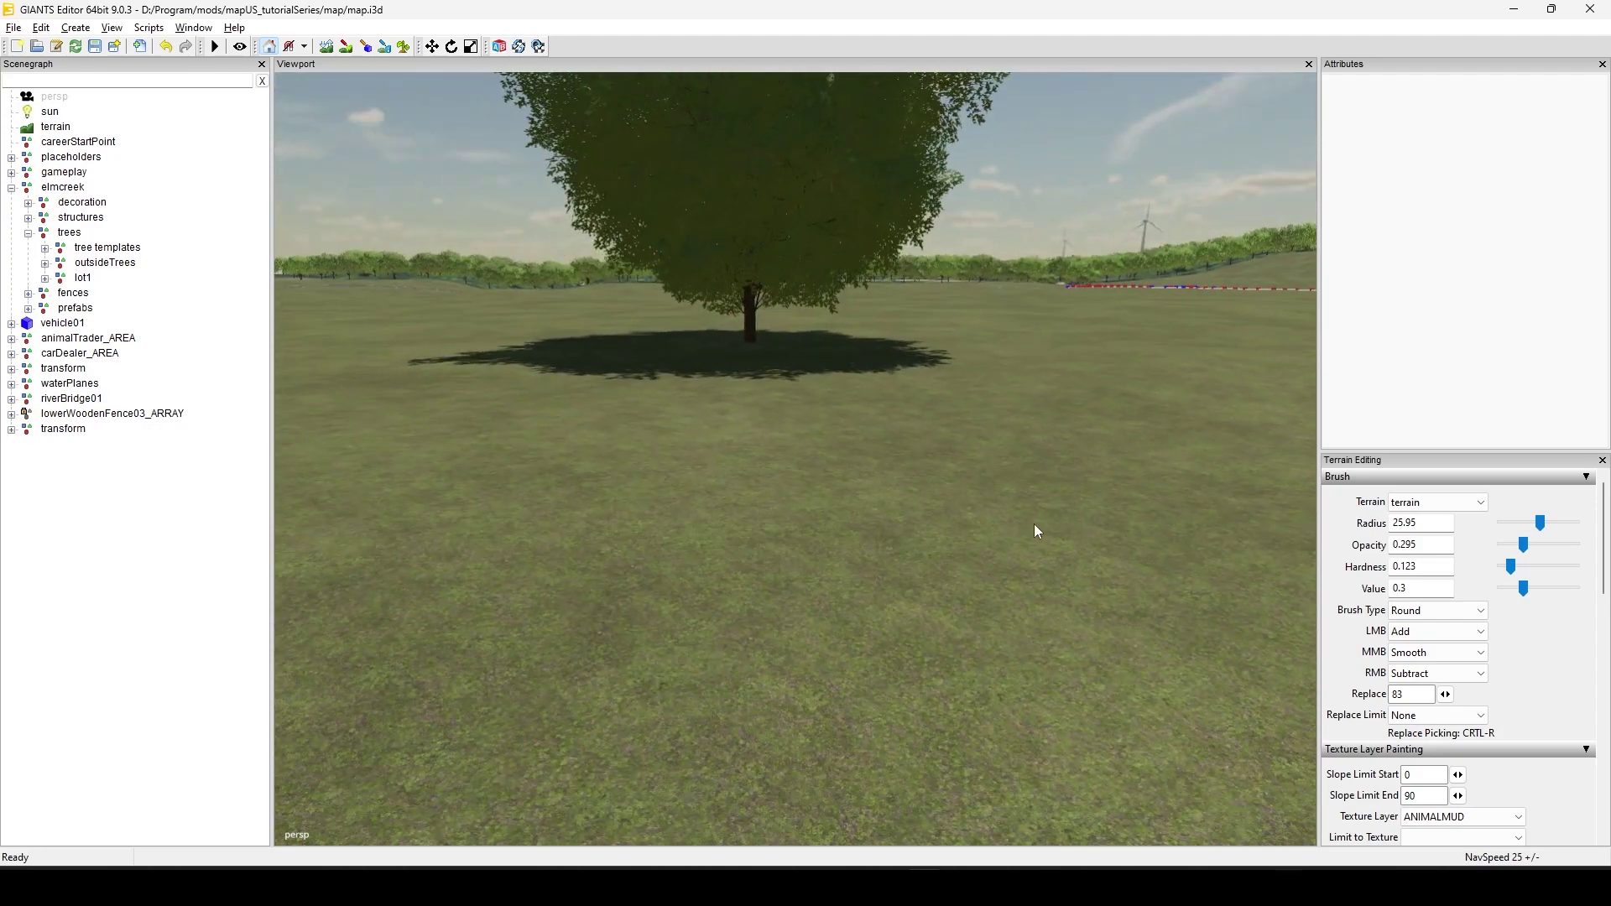
# Expand the last transform group and step into its americanElm_stage01 child.
pyautogui.click(12, 429)
pyautogui.click(60, 430)
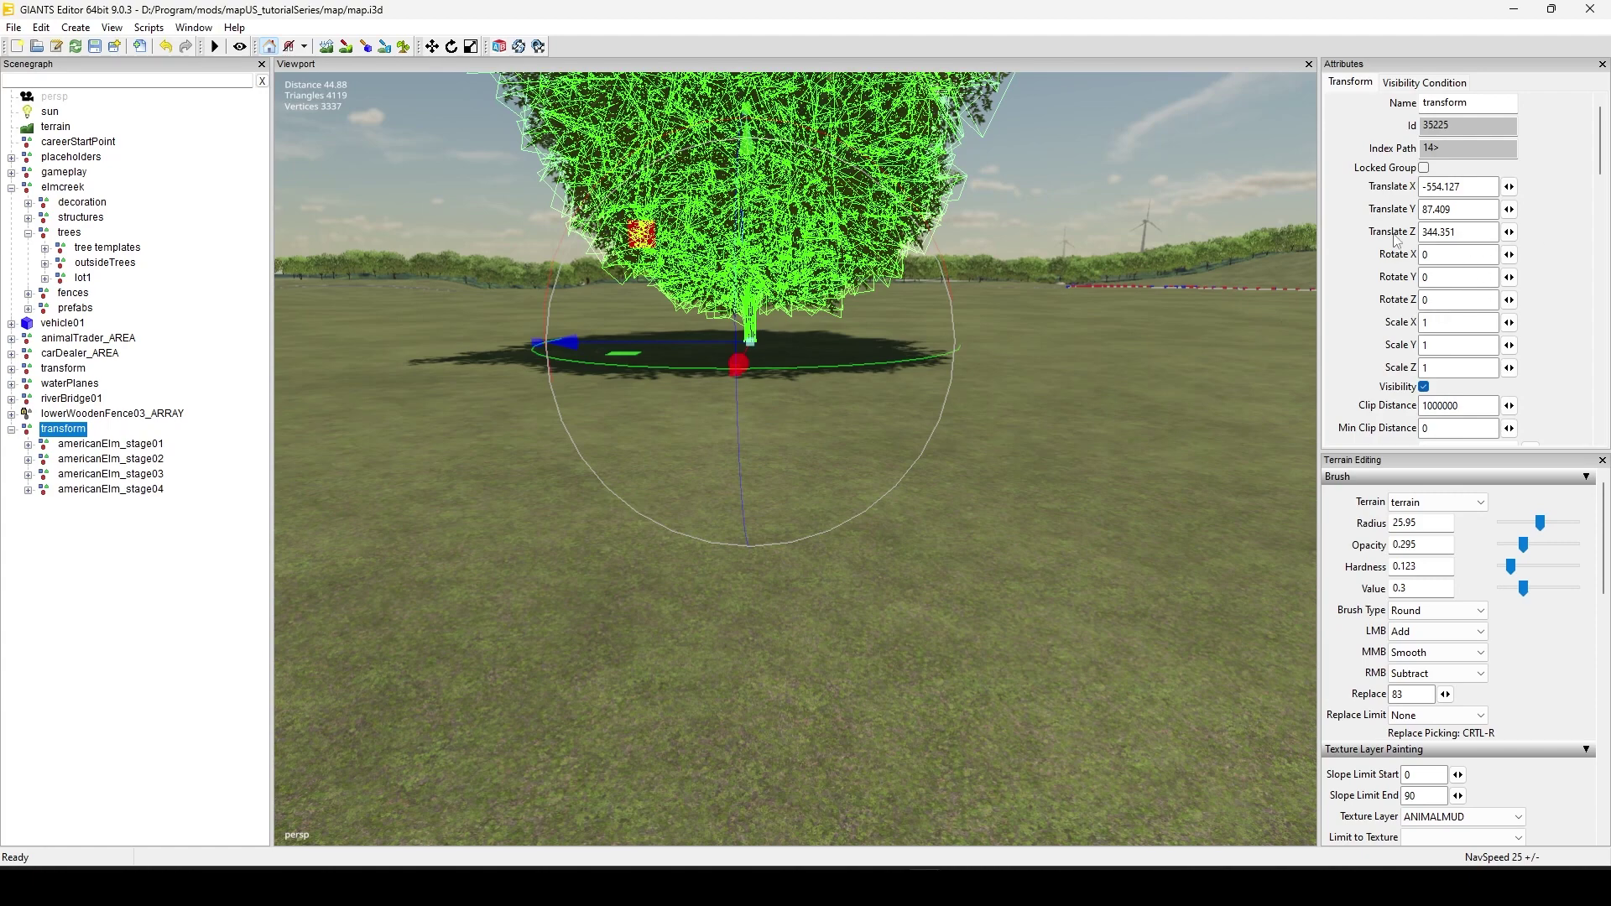
pyautogui.press('Down')
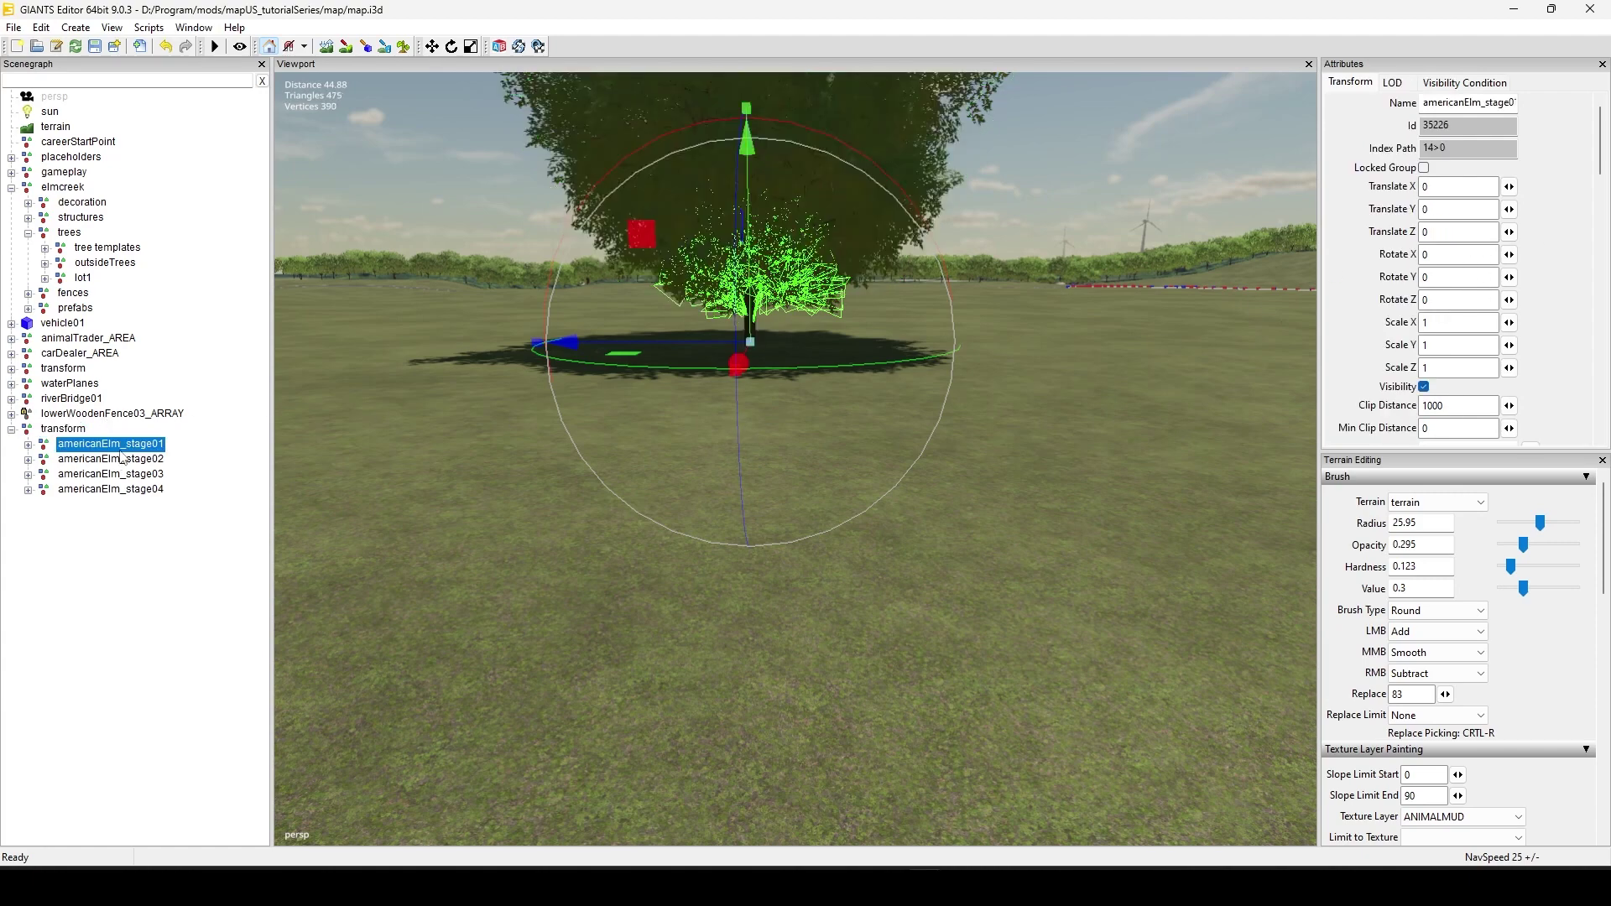
# Inspect the elm up close, then reselect its parent transform group.
pyautogui.keyDown('alt'); pyautogui.moveTo(1096, 370); pyautogui.dragTo(842, 680, button='middle'); pyautogui.keyUp('alt')
pyautogui.keyDown('alt'); pyautogui.moveTo(841, 679); pyautogui.dragTo(800, 601); pyautogui.keyUp('alt')
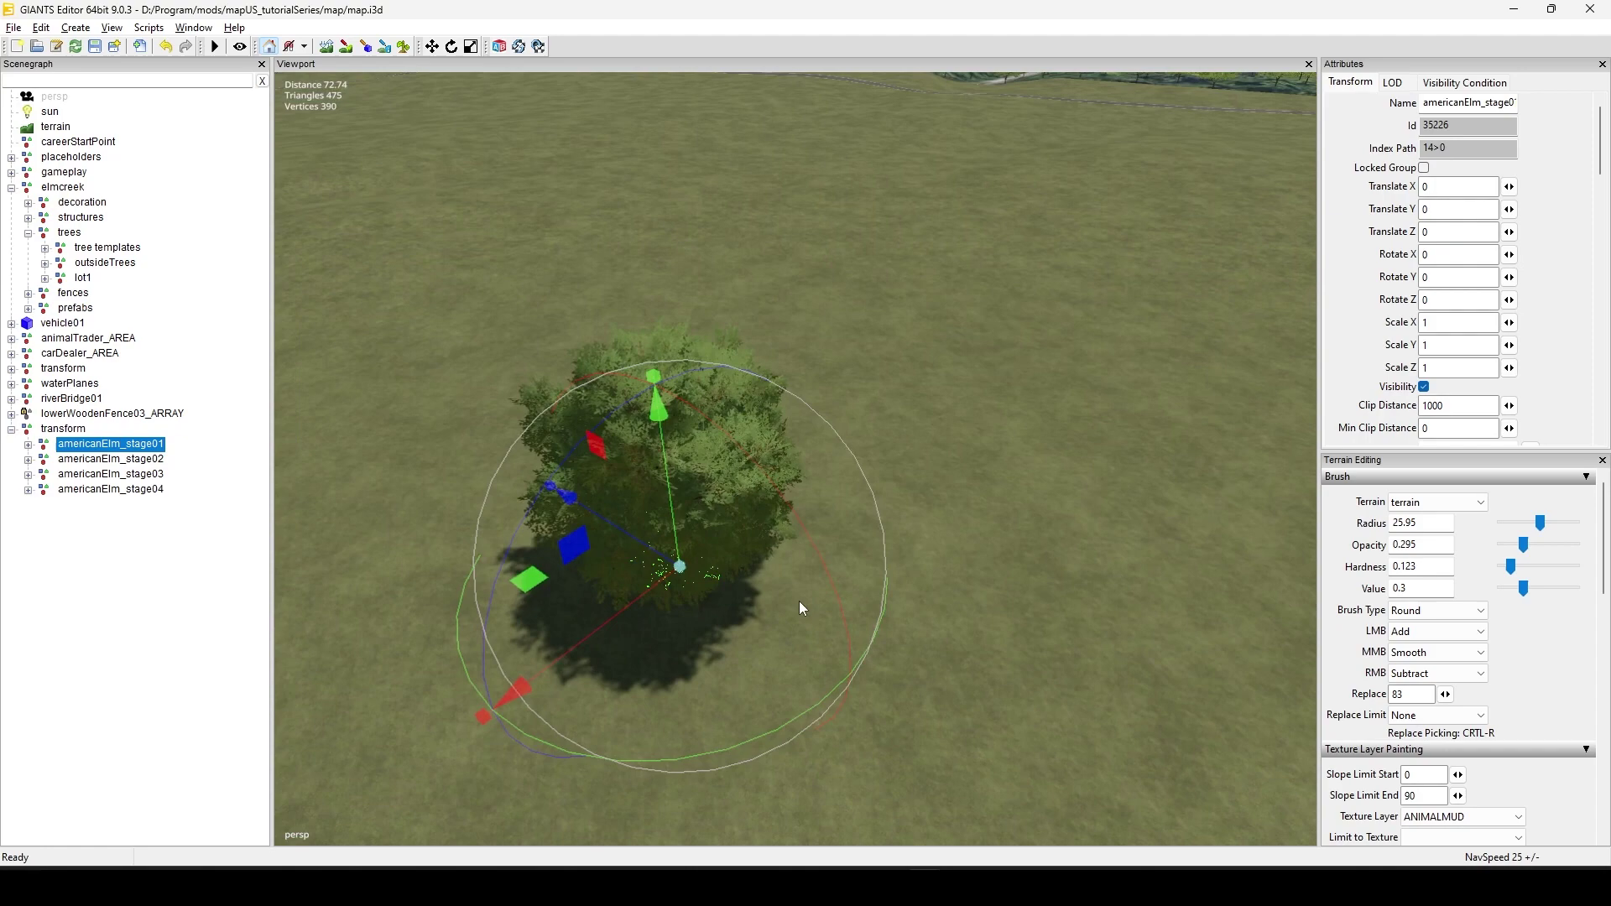
pyautogui.scroll(-2, 792, 604)
pyautogui.moveTo(770, 676); pyautogui.dragTo(892, 595, button='right')
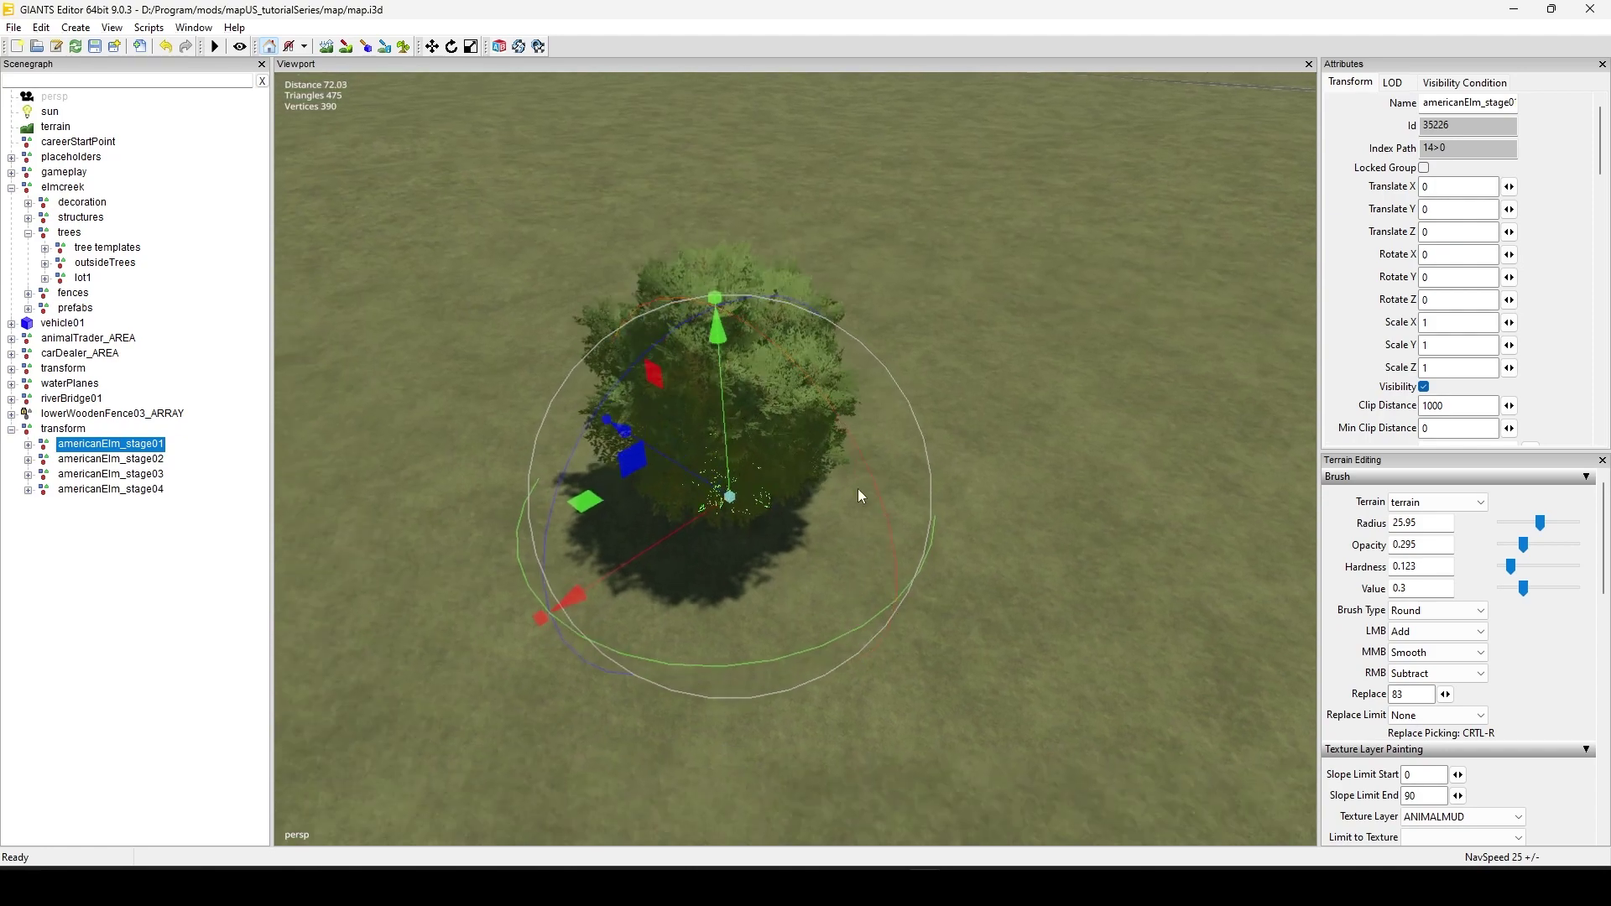
pyautogui.moveTo(962, 567); pyautogui.dragTo(1038, 565, button='right')
pyautogui.keyDown('alt'); pyautogui.moveTo(1021, 590); pyautogui.dragTo(1083, 508, button='middle'); pyautogui.keyUp('alt')
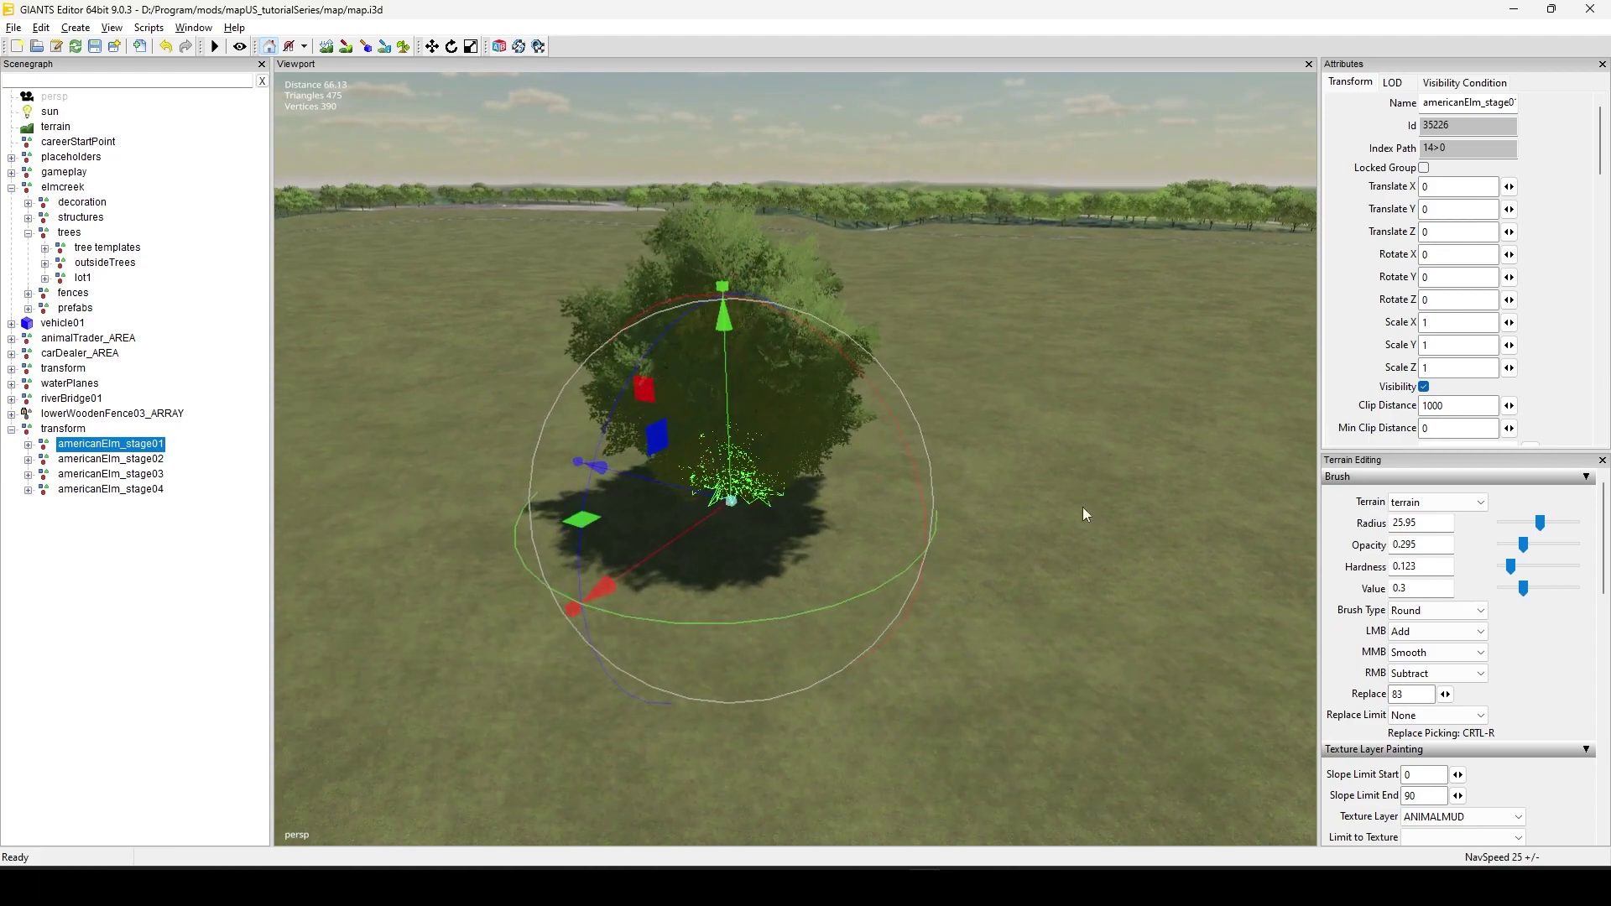
pyautogui.keyDown('alt'); pyautogui.moveTo(915, 631); pyautogui.dragTo(1025, 605, button='right'); pyautogui.keyUp('alt')
pyautogui.moveTo(1026, 605)
pyautogui.keyDown('alt'); pyautogui.mouseDown()
pyautogui.moveTo(995, 645)
pyautogui.moveTo(1018, 627)
pyautogui.mouseUp(); pyautogui.keyUp('alt')
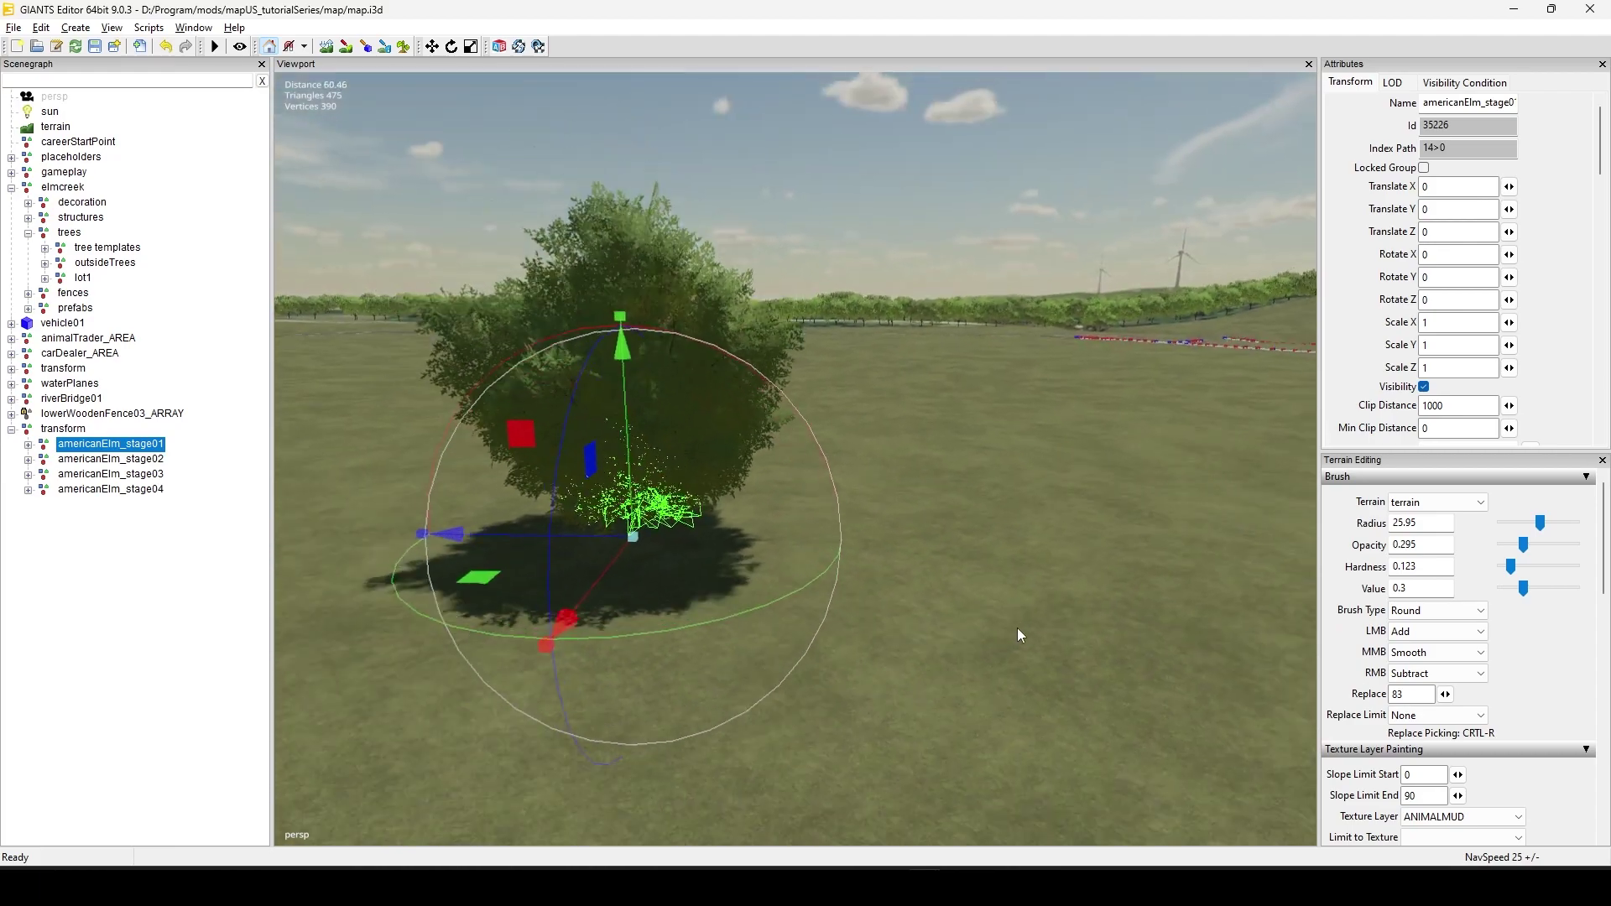
pyautogui.keyDown('alt'); pyautogui.moveTo(1014, 598); pyautogui.dragTo(1004, 611, button='middle'); pyautogui.keyUp('alt')
pyautogui.moveTo(1002, 609); pyautogui.dragTo(869, 559, button='right')
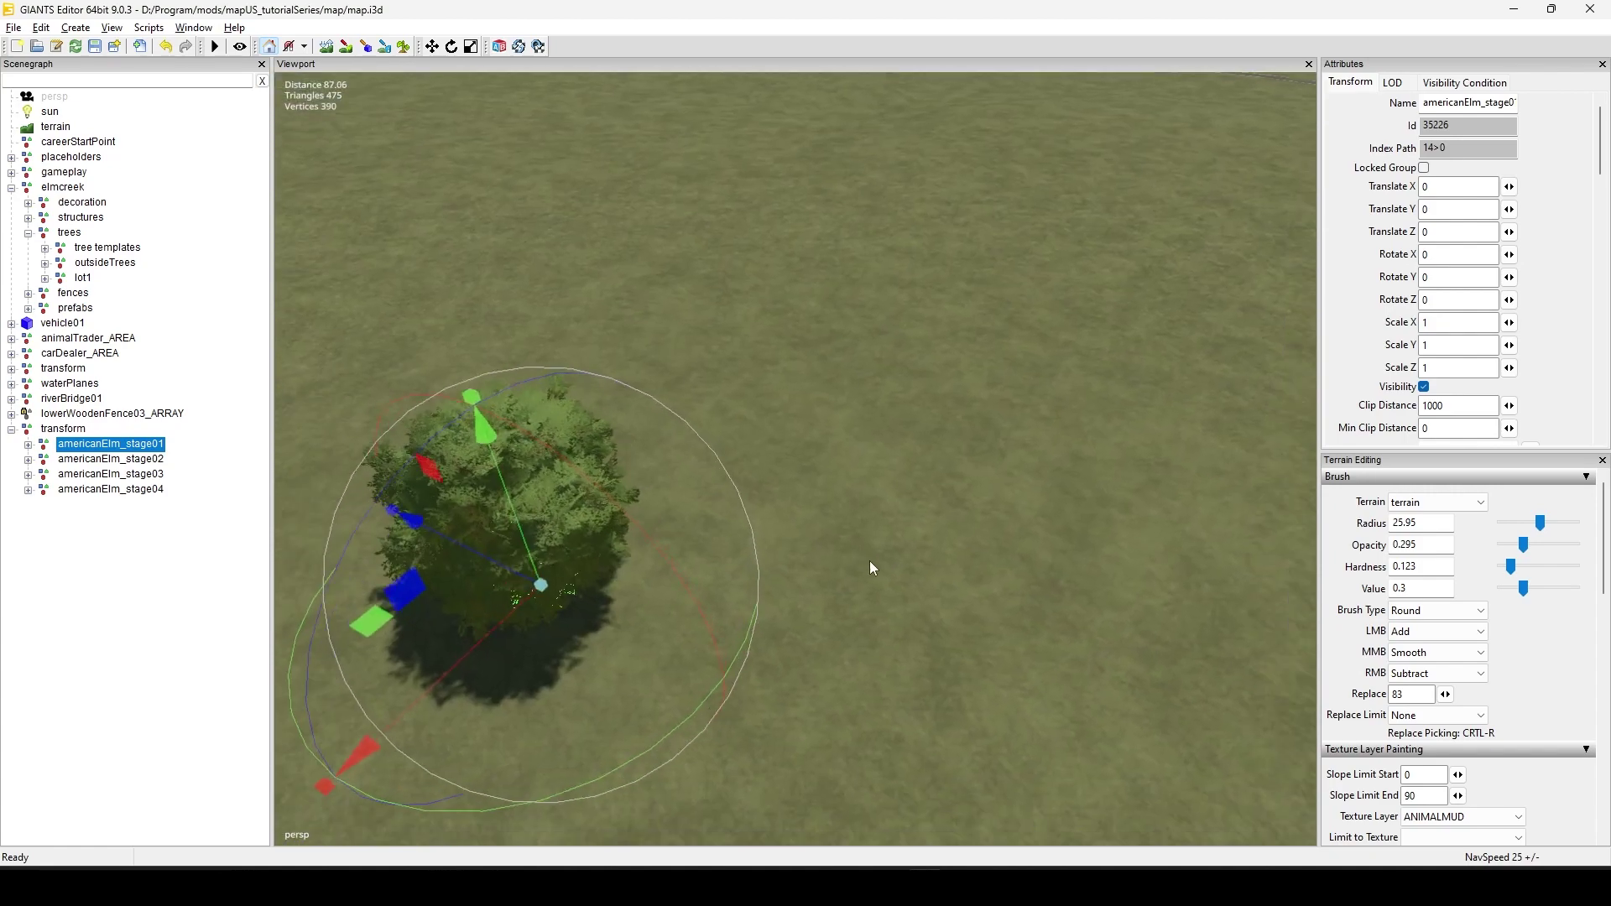
pyautogui.click(56, 430)
# Mesh-paint a cluster of elm groups onto the open ground and zoom in on it.
pyautogui.moveTo(797, 272); pyautogui.dragTo(714, 497, button='right')
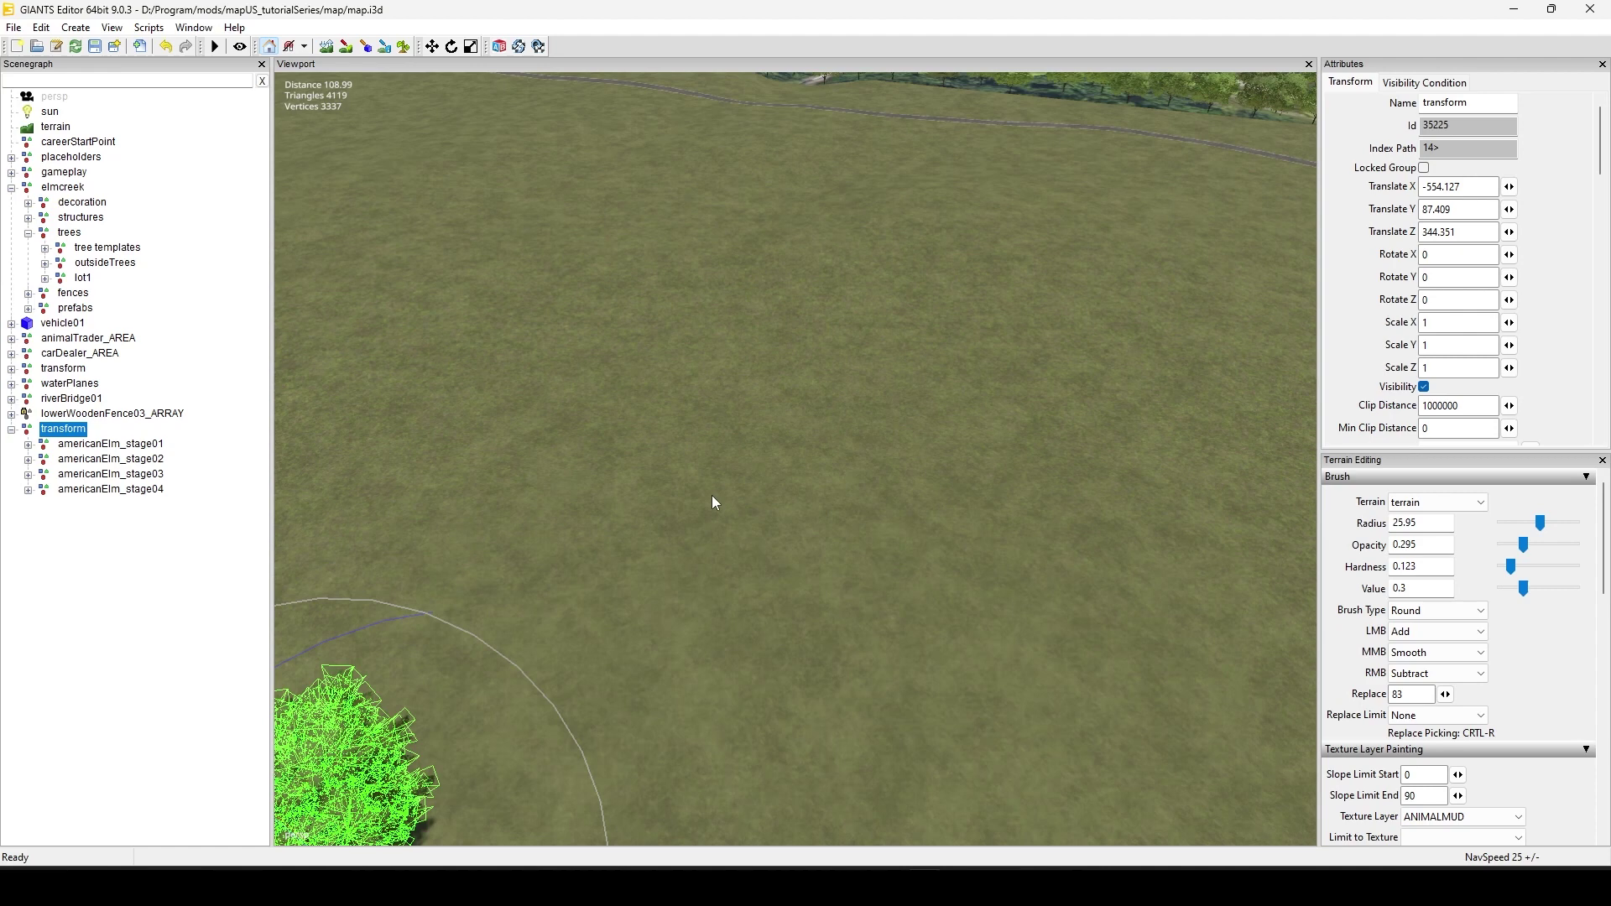
pyautogui.click(366, 47)
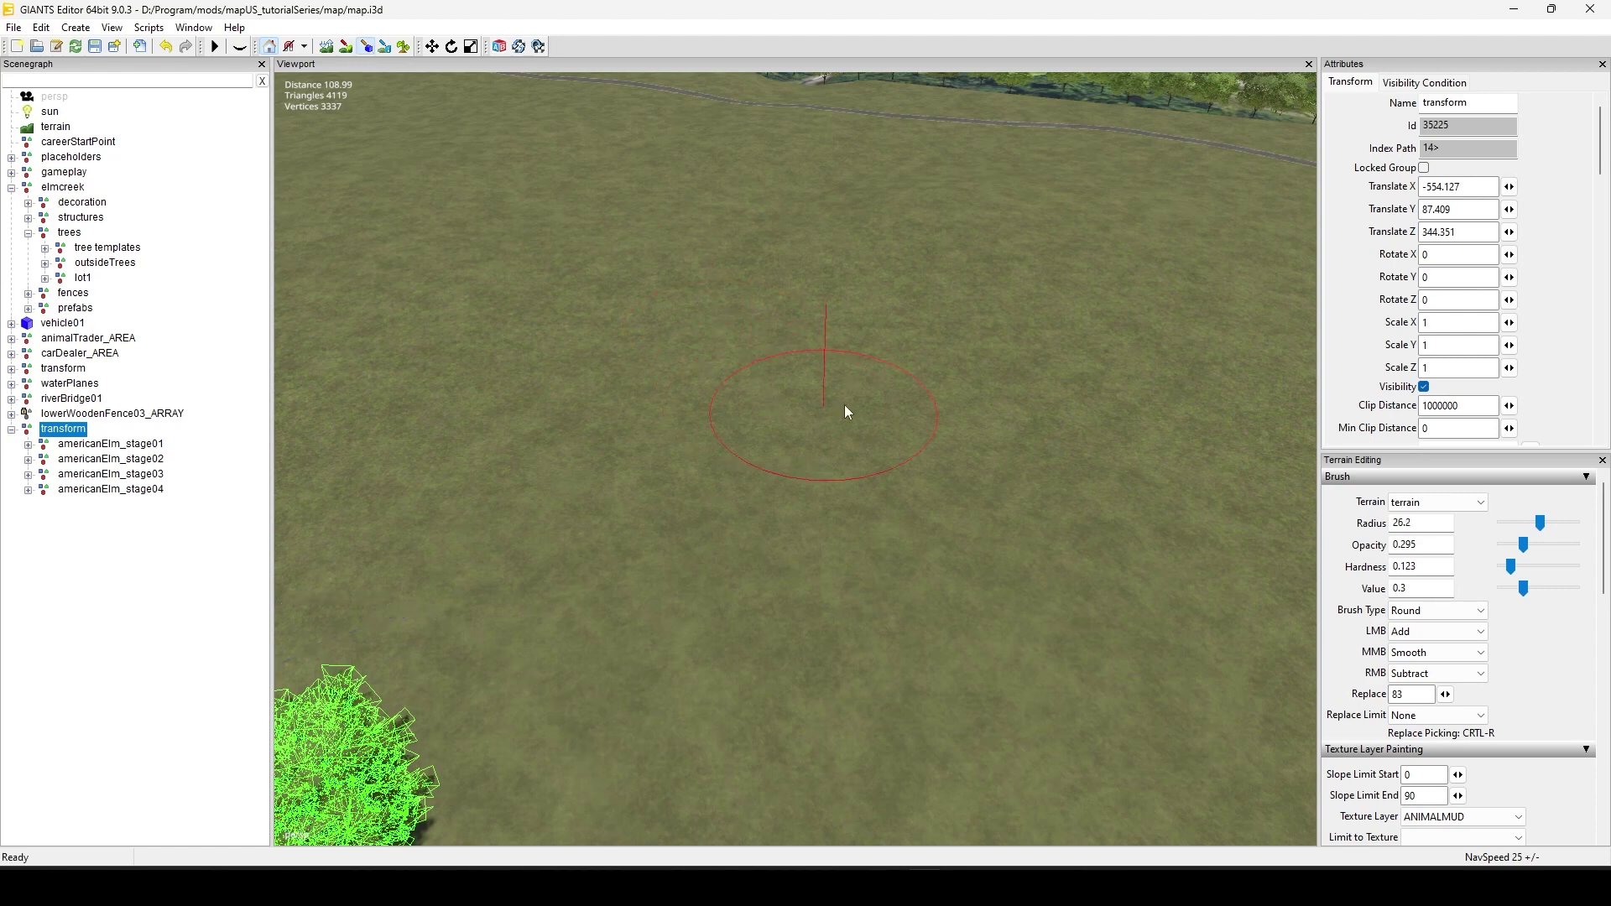
pyautogui.click(986, 367)
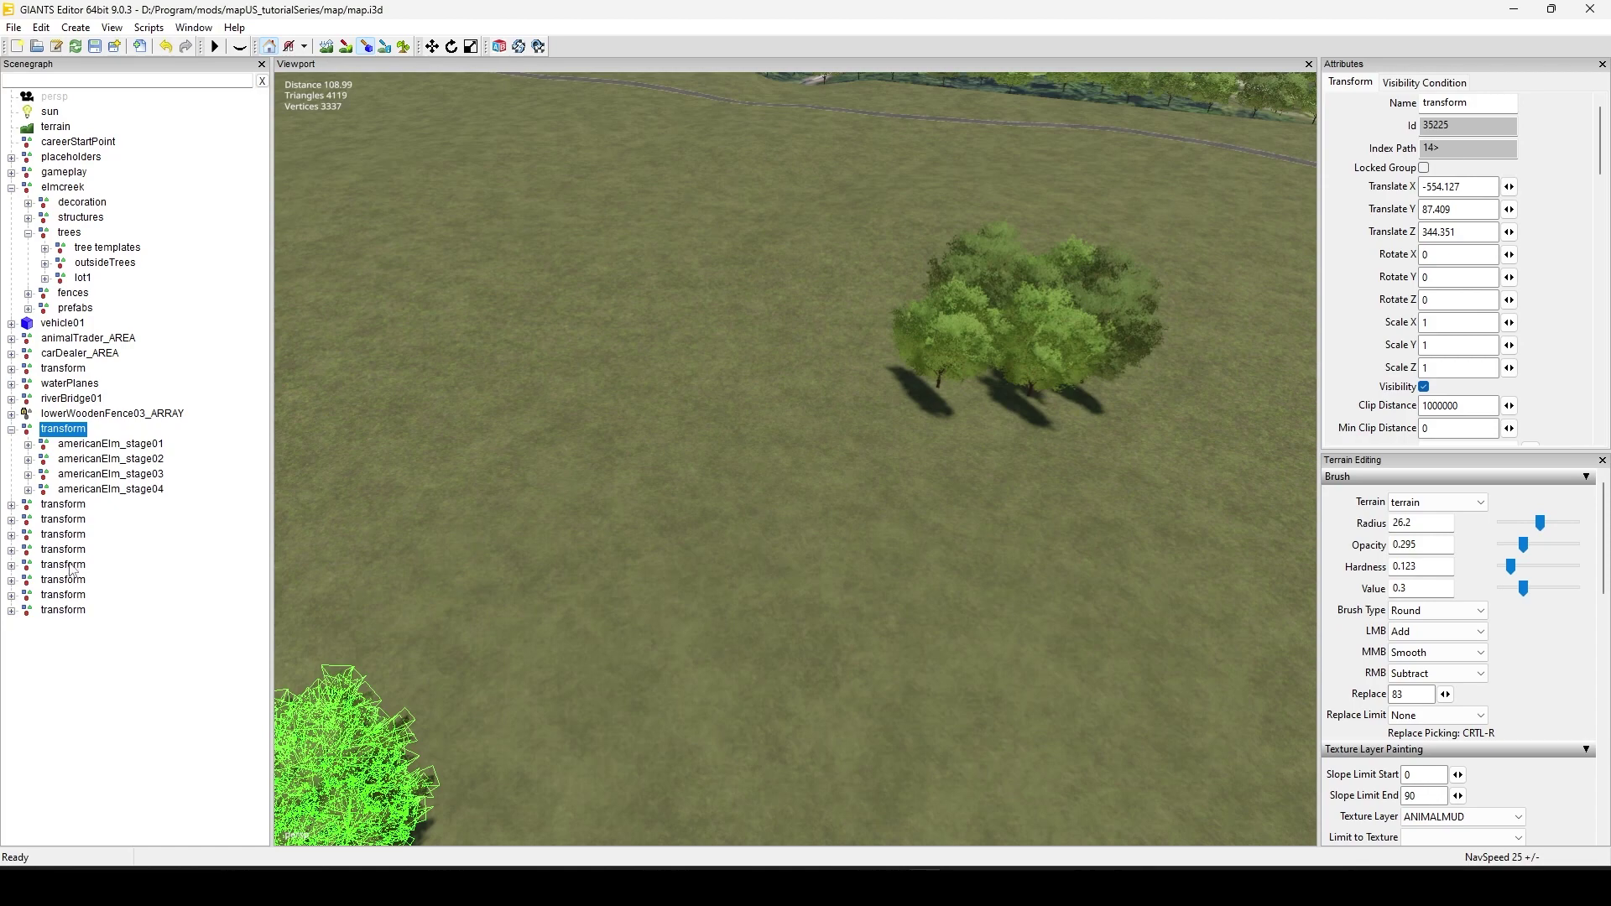
pyautogui.keyDown('alt'); pyautogui.moveTo(874, 557); pyautogui.dragTo(554, 615, button='middle'); pyautogui.keyUp('alt')
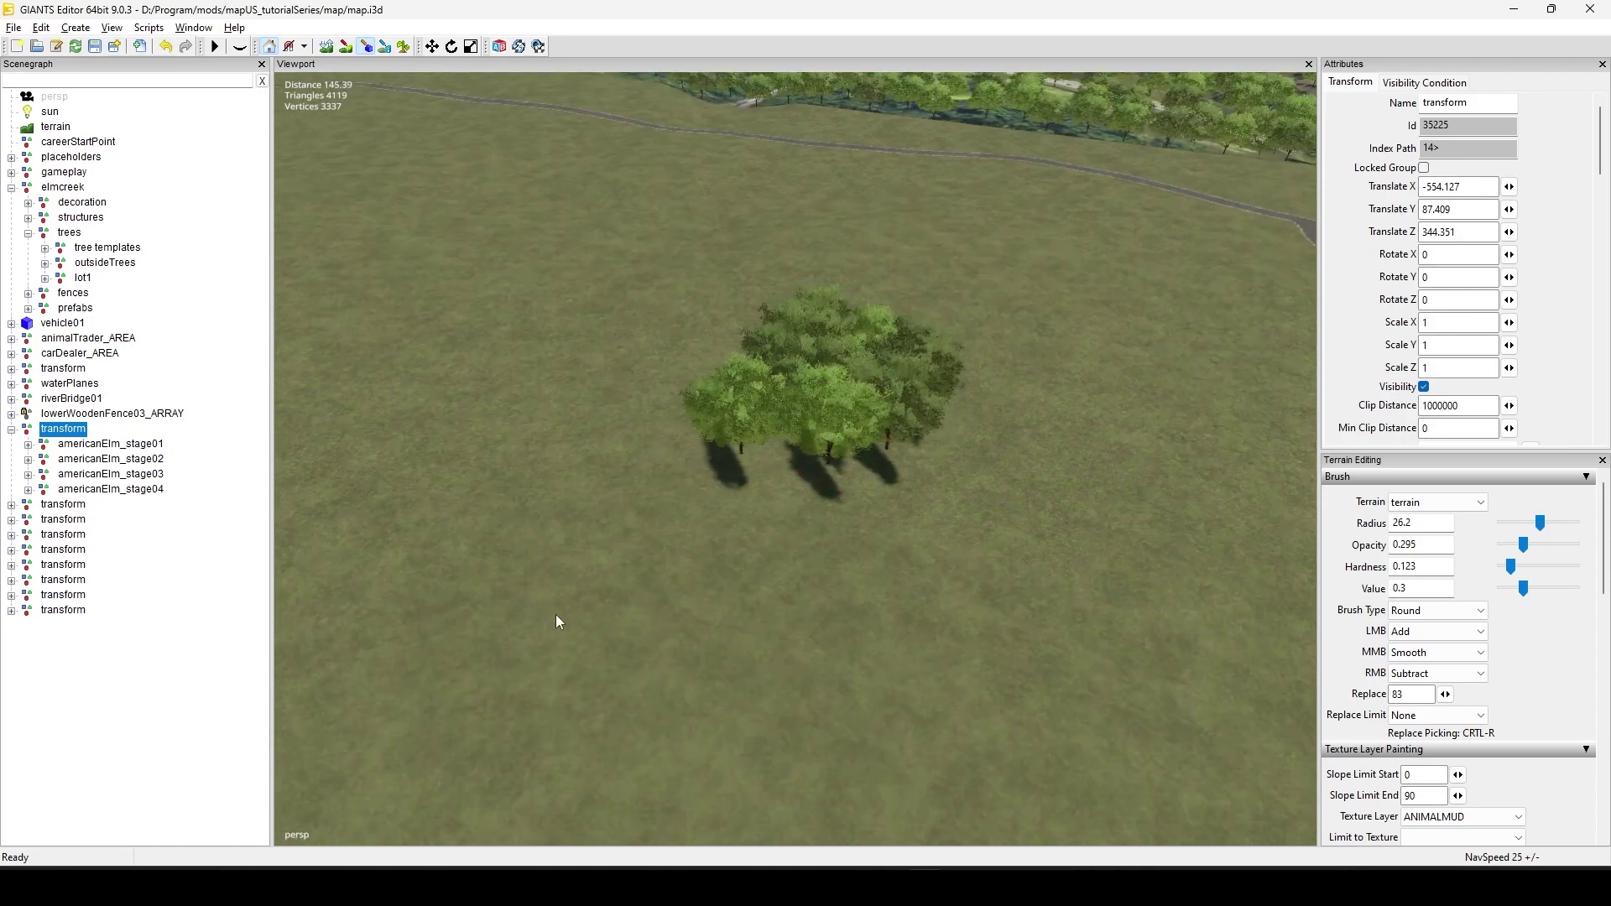
pyautogui.keyDown('alt'); pyautogui.moveTo(555, 614); pyautogui.dragTo(1093, 323, button='right'); pyautogui.keyUp('alt')
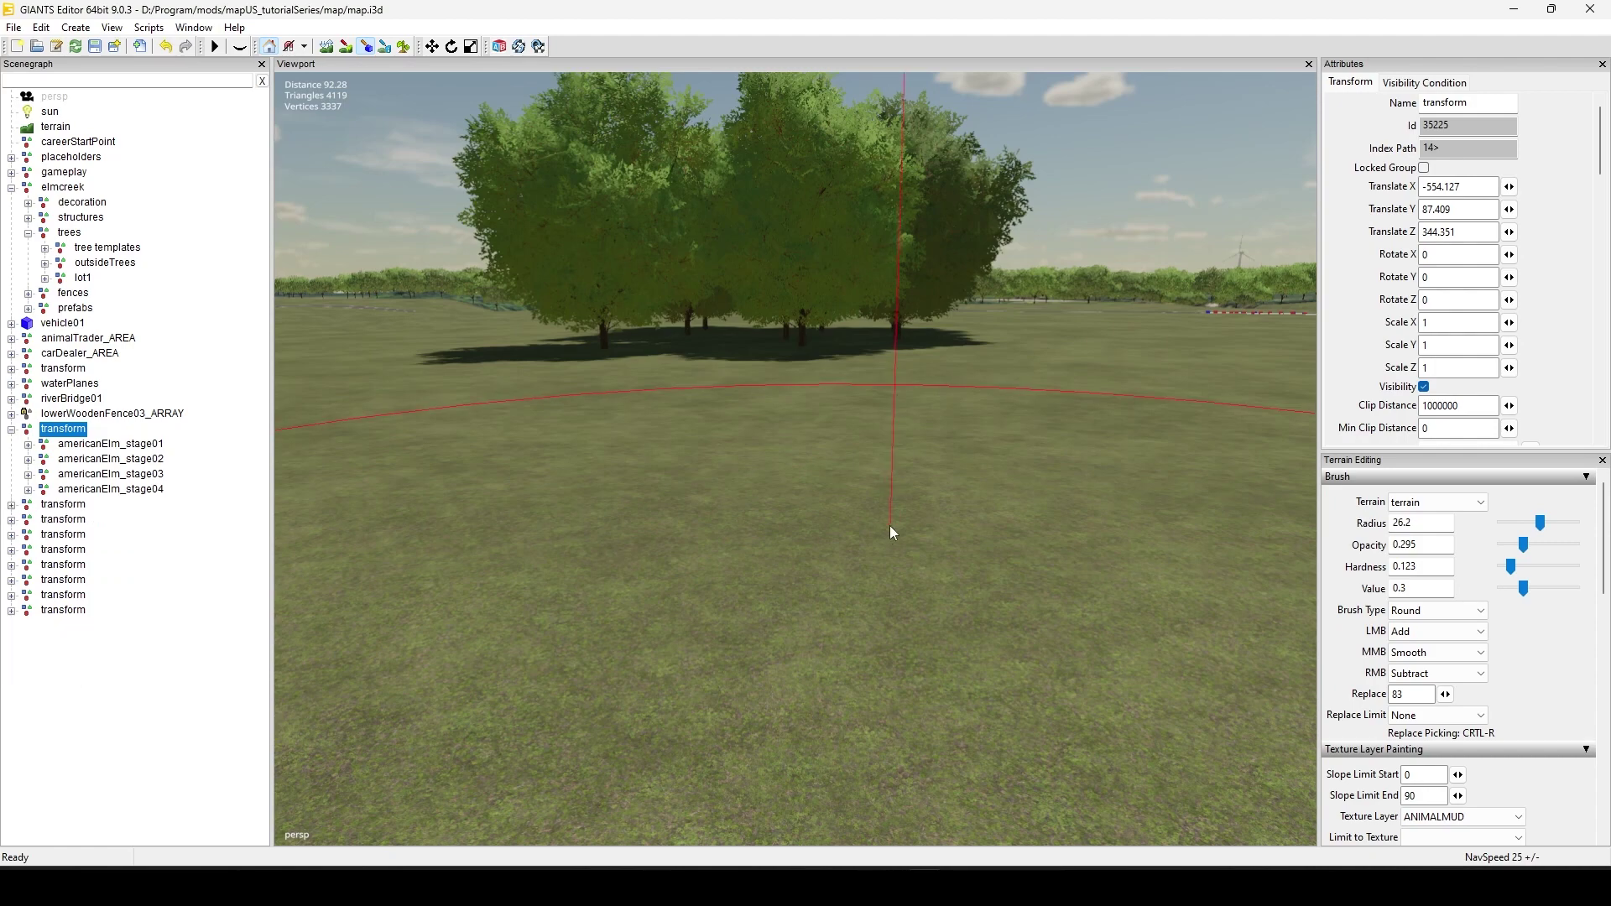
# Centre the painted cluster in view, then undo it with Ctrl+Z.
pyautogui.keyDown('alt'); pyautogui.moveTo(992, 404); pyautogui.dragTo(910, 675, button='middle'); pyautogui.keyUp('alt')
pyautogui.scroll(-5, 1031, 529)
pyautogui.keyDown('alt'); pyautogui.moveTo(982, 550); pyautogui.dragTo(936, 574); pyautogui.keyUp('alt')
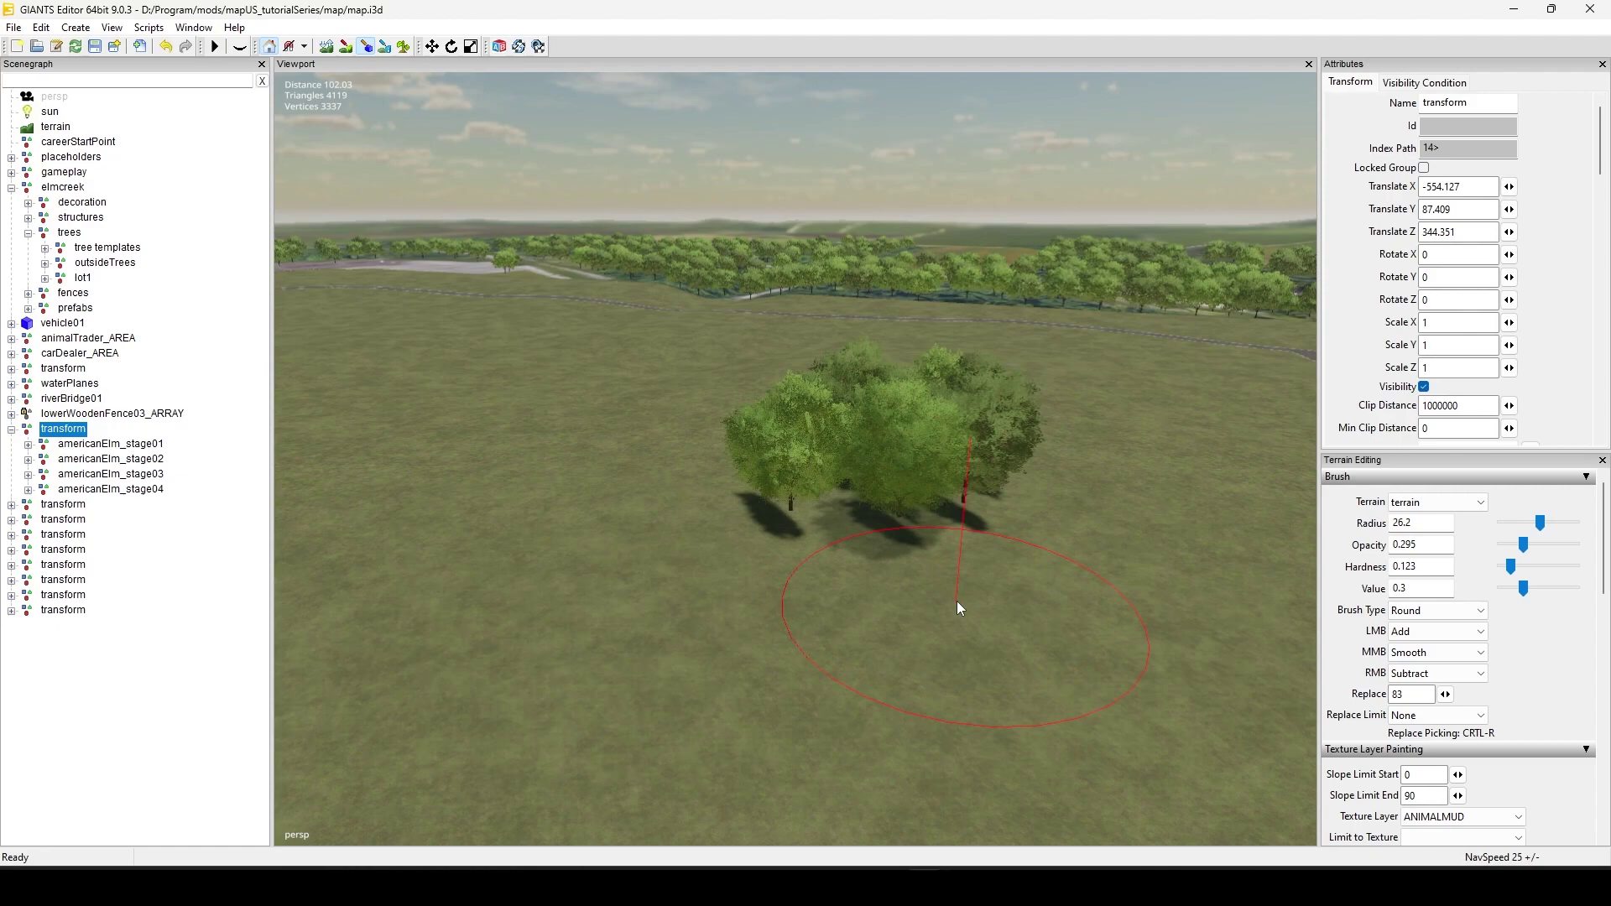
pyautogui.hotkey('ctrl', 'z')
# Bring the template elm into view, exit painting, and clear the selection.
pyautogui.moveTo(962, 482); pyautogui.dragTo(986, 581, button='middle')
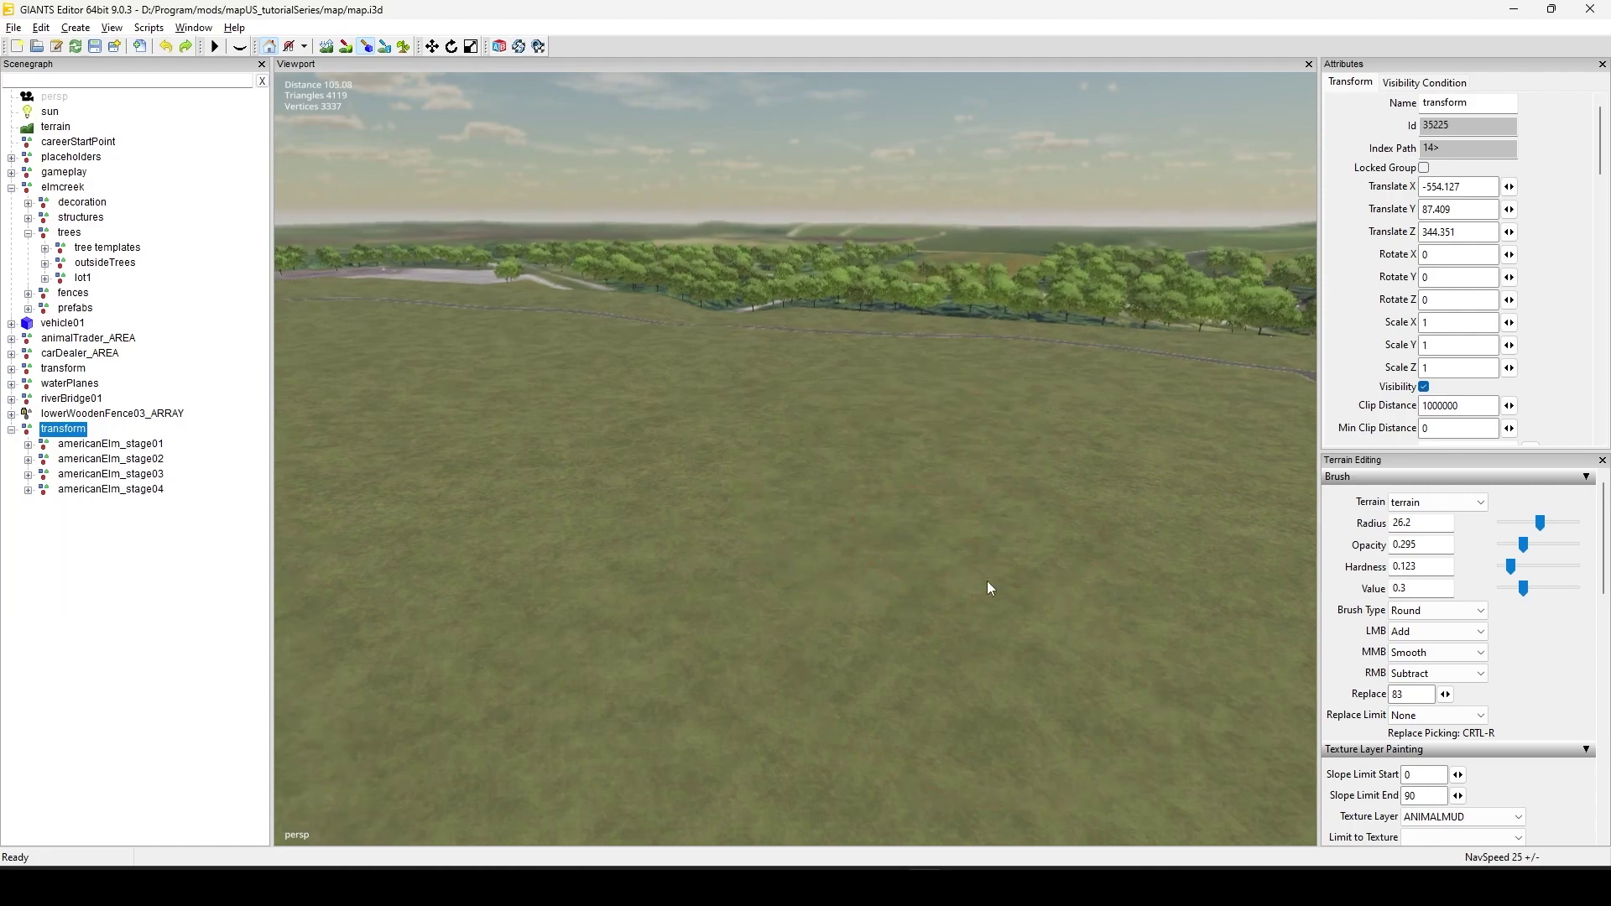
pyautogui.keyDown('alt'); pyautogui.moveTo(987, 580); pyautogui.dragTo(1041, 589); pyautogui.keyUp('alt')
pyautogui.keyDown('alt'); pyautogui.moveTo(981, 429); pyautogui.dragTo(1007, 433); pyautogui.keyUp('alt')
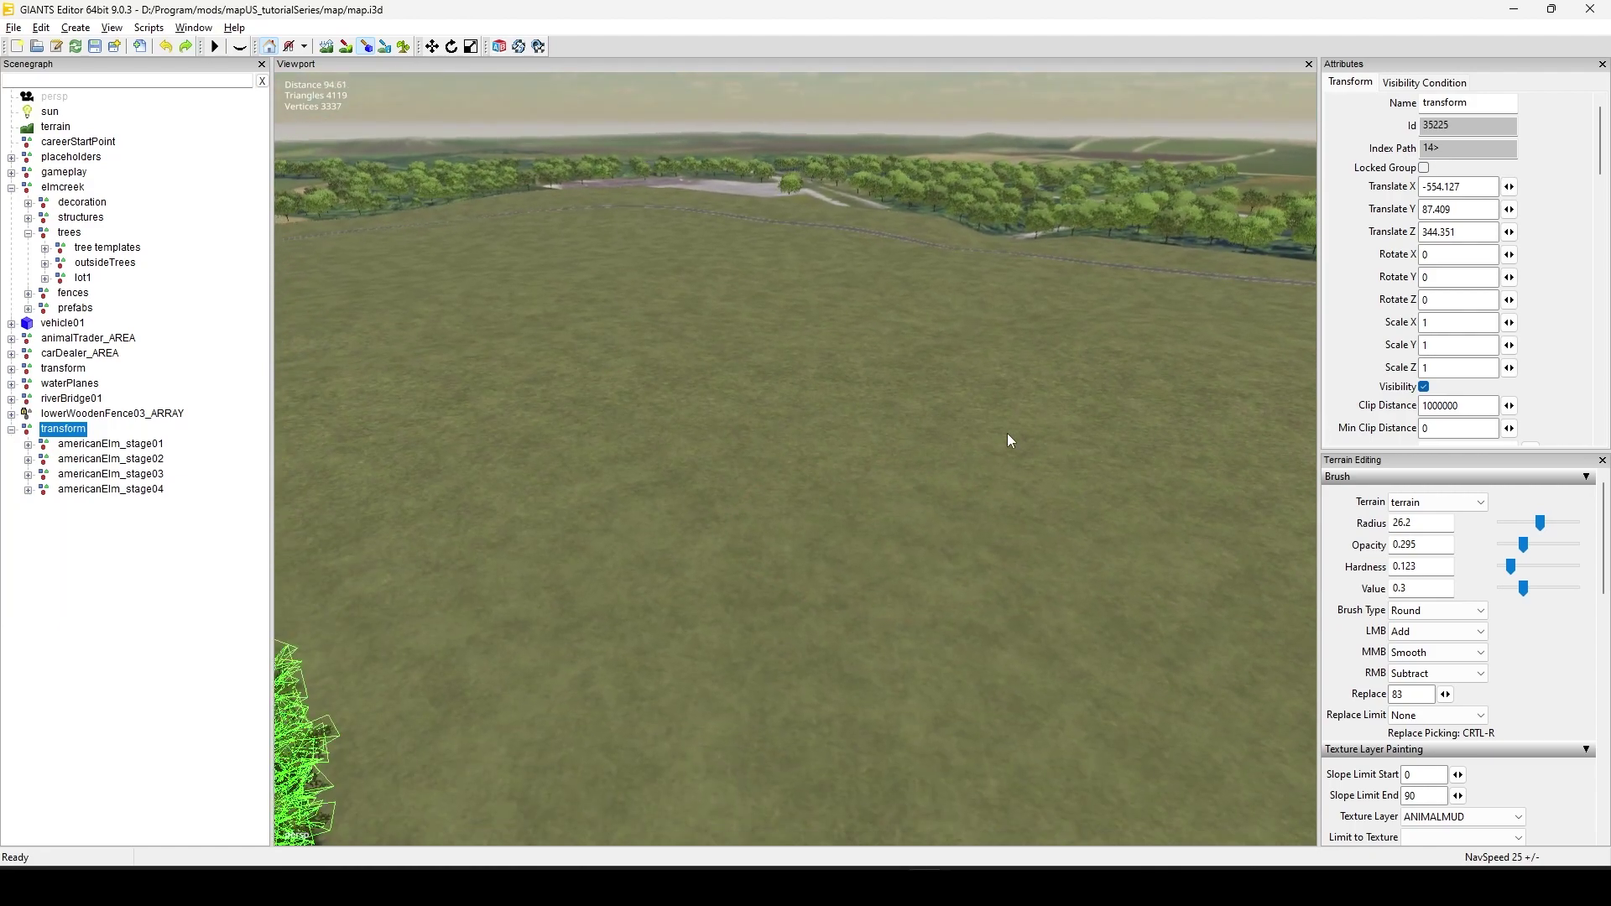
pyautogui.moveTo(1010, 440)
pyautogui.mouseDown(button='middle')
pyautogui.moveTo(907, 463)
pyautogui.moveTo(956, 490)
pyautogui.moveTo(888, 493)
pyautogui.moveTo(955, 463)
pyautogui.moveTo(963, 503)
pyautogui.mouseUp(button='middle')
pyautogui.moveTo(1050, 414)
pyautogui.mouseDown(button='middle')
pyautogui.moveTo(1076, 418)
pyautogui.moveTo(990, 554)
pyautogui.moveTo(1008, 479)
pyautogui.moveTo(1038, 448)
pyautogui.moveTo(1109, 469)
pyautogui.moveTo(996, 516)
pyautogui.moveTo(1210, 357)
pyautogui.moveTo(1139, 472)
pyautogui.moveTo(1107, 314)
pyautogui.moveTo(1045, 546)
pyautogui.mouseUp(button='middle')
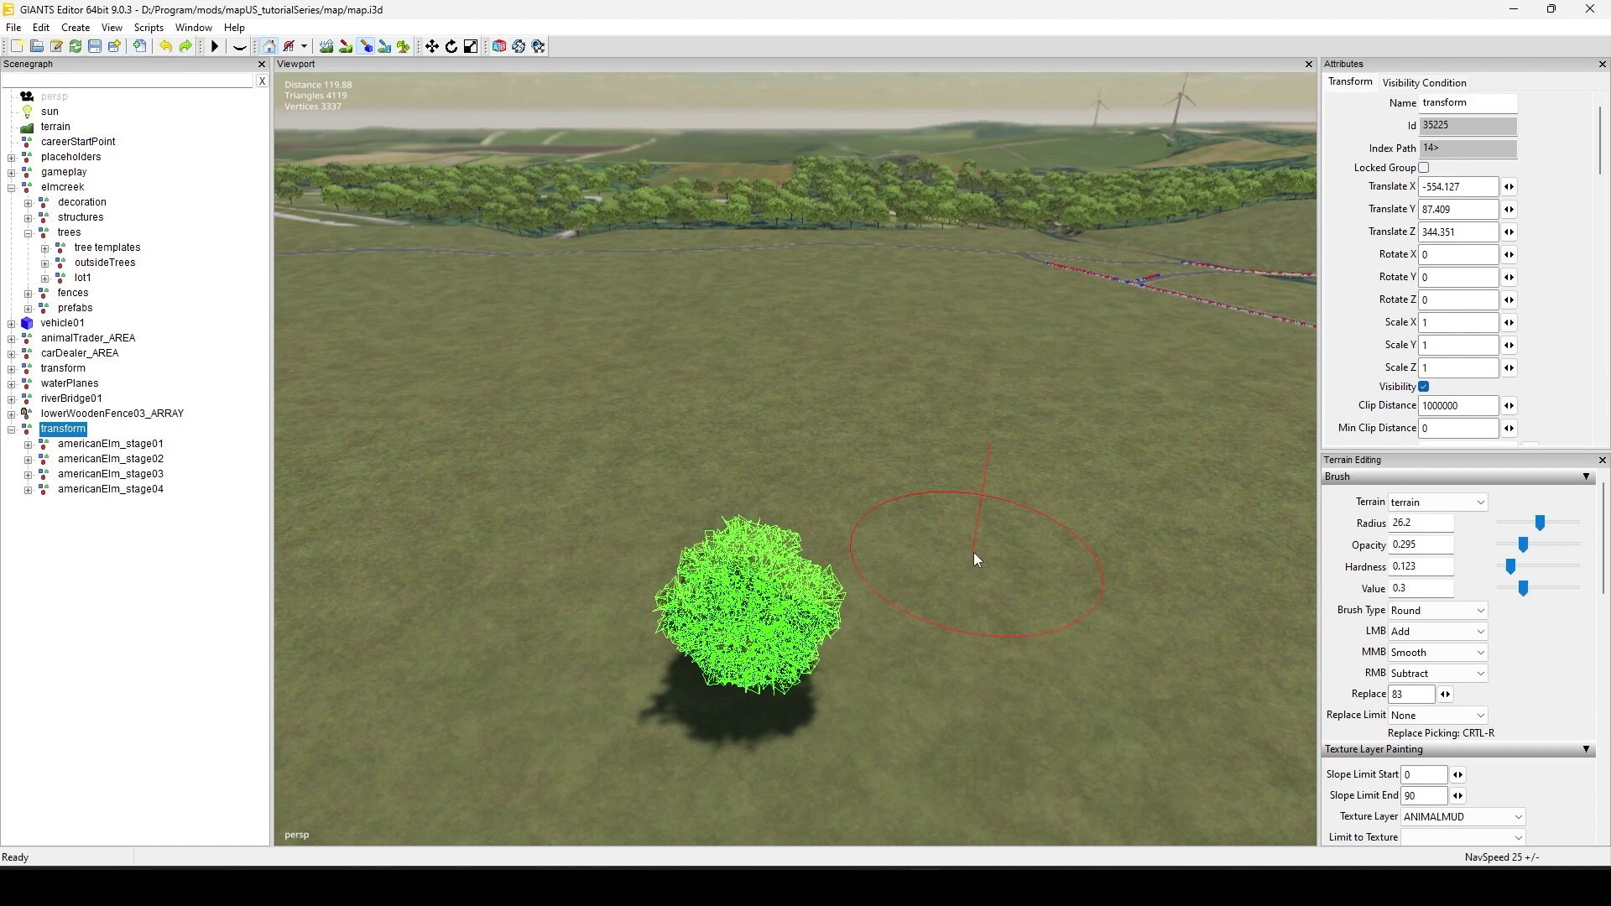
pyautogui.press('Escape')
pyautogui.click(1104, 558)
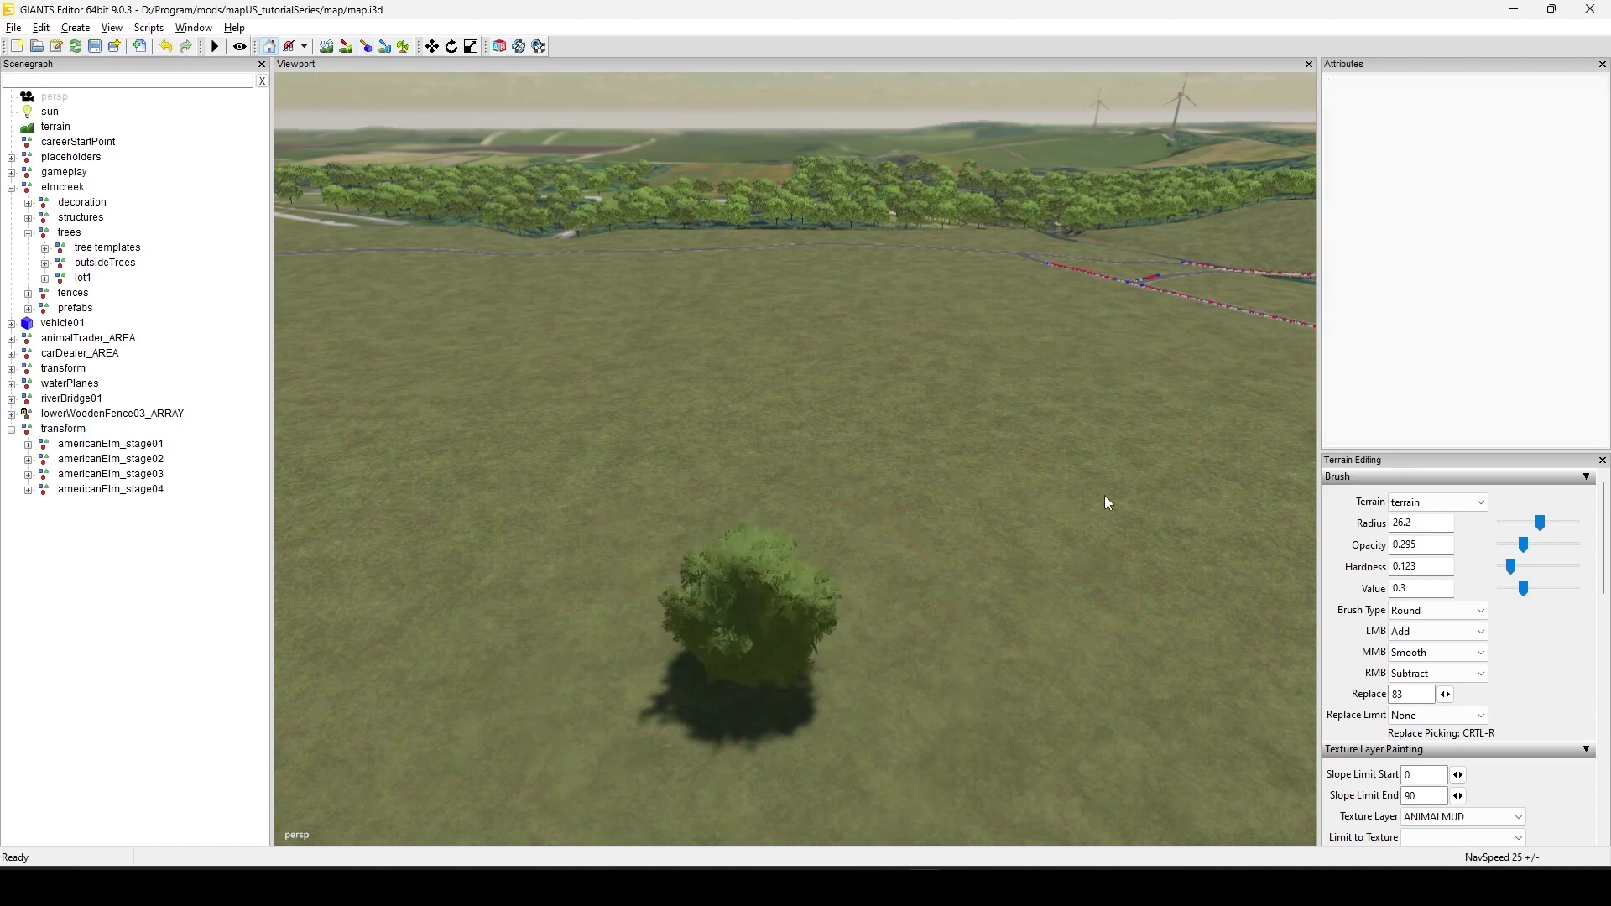
# Lift americanElm_stage01 with the Y gizmo to about Translate Y 33.784.
pyautogui.keyDown('alt'); pyautogui.moveTo(1103, 495); pyautogui.dragTo(1164, 262, button='middle'); pyautogui.keyUp('alt')
pyautogui.click(142, 445)
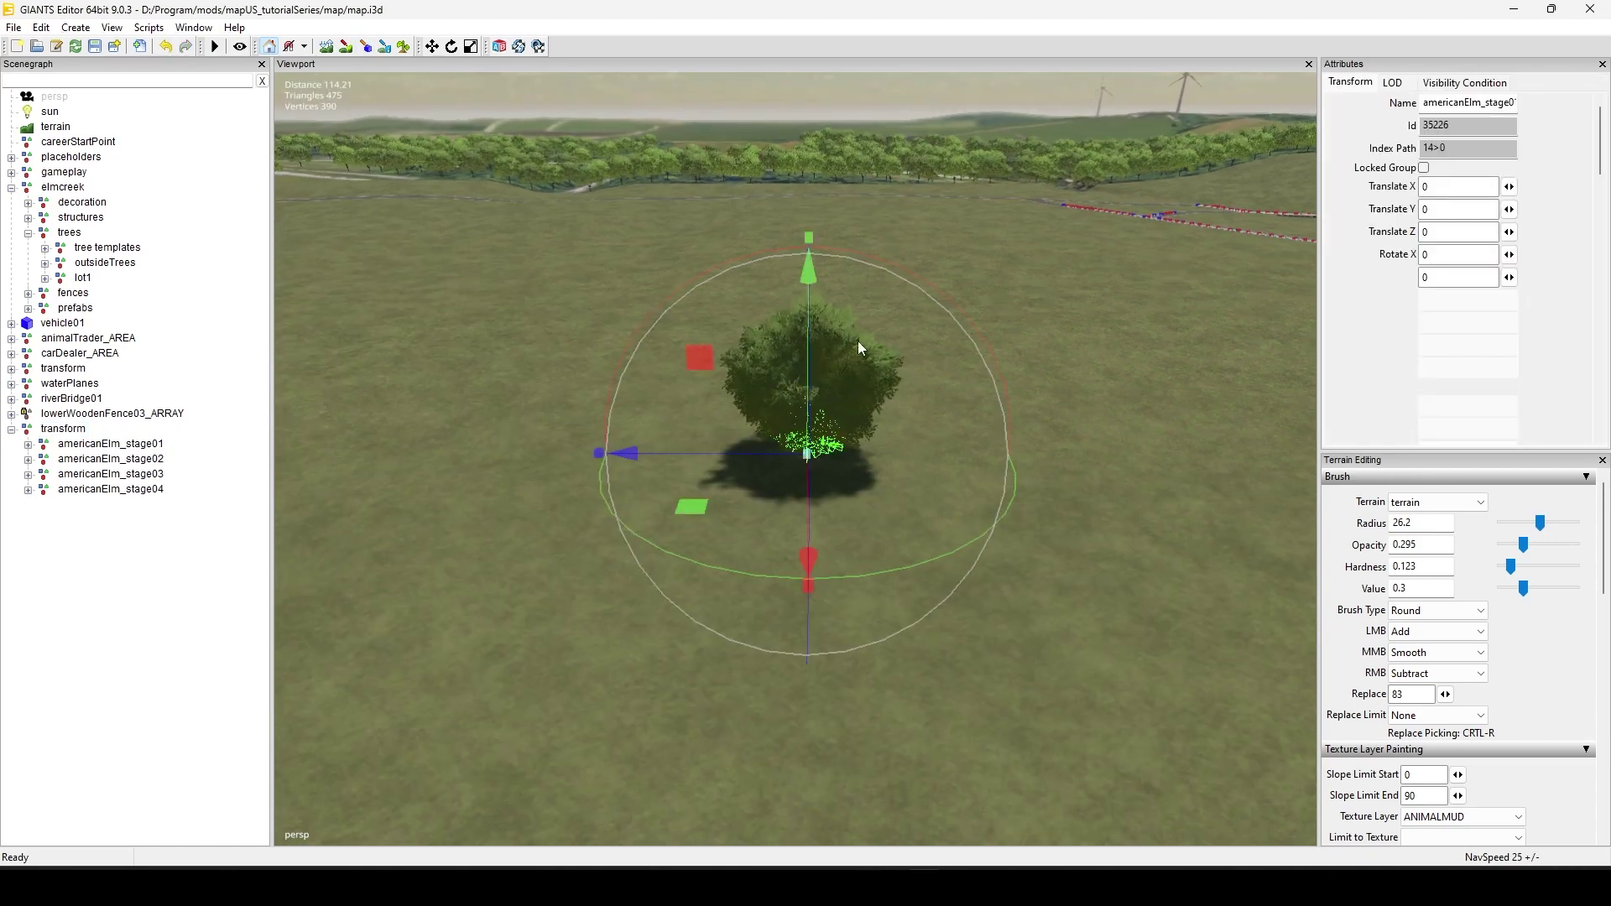
pyautogui.moveTo(722, 343); pyautogui.dragTo(1011, 490, button='middle')
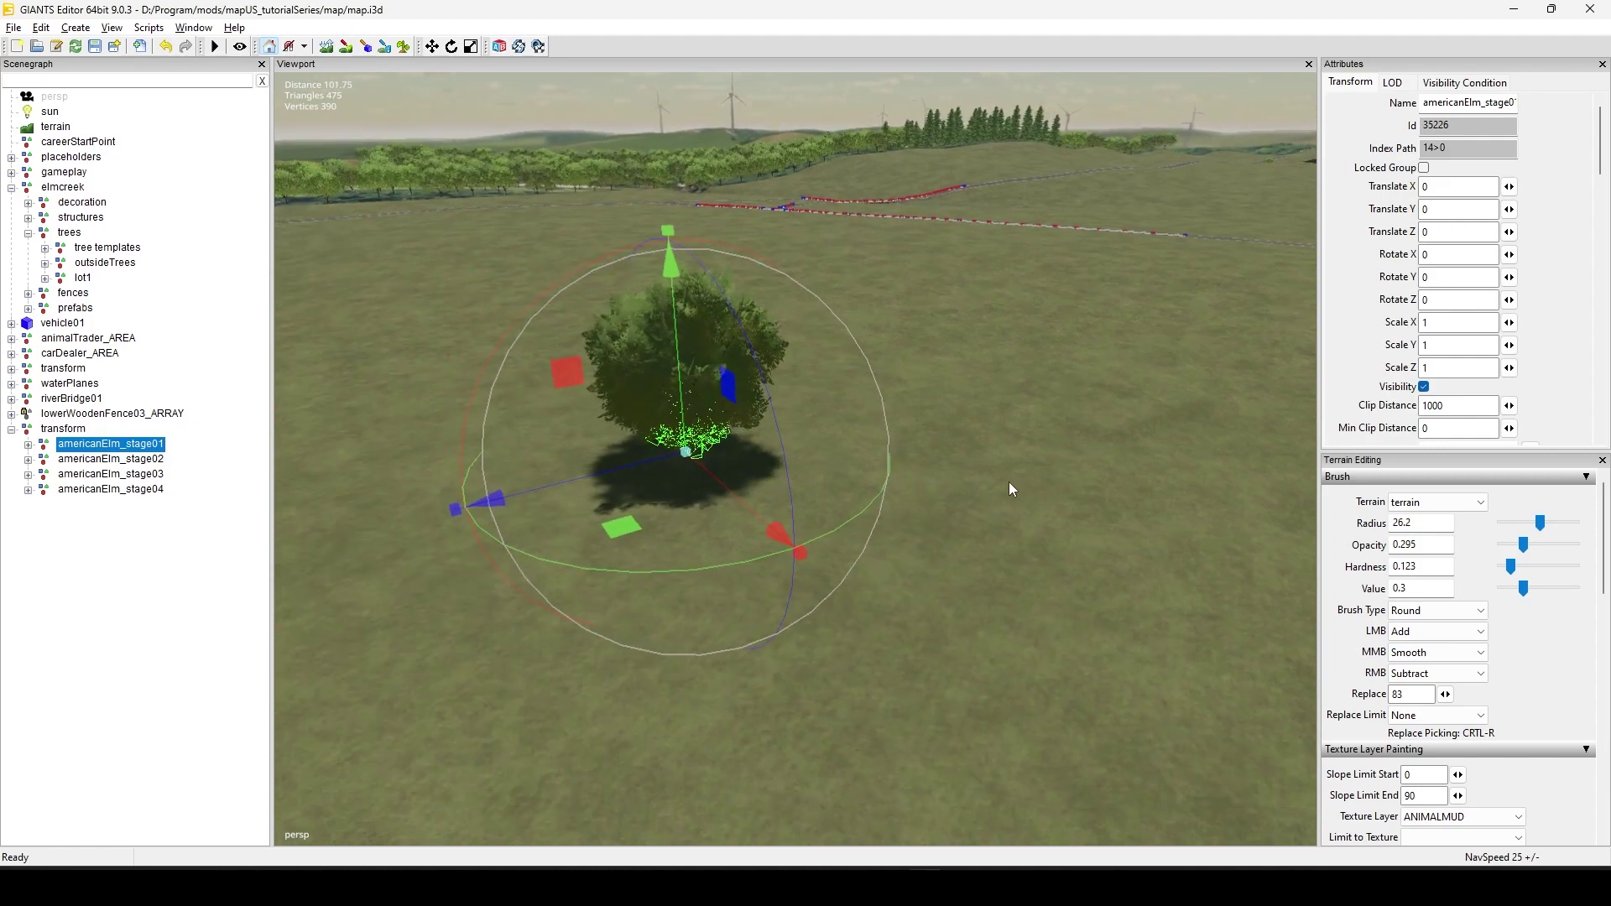
pyautogui.moveTo(677, 315); pyautogui.dragTo(646, 137)
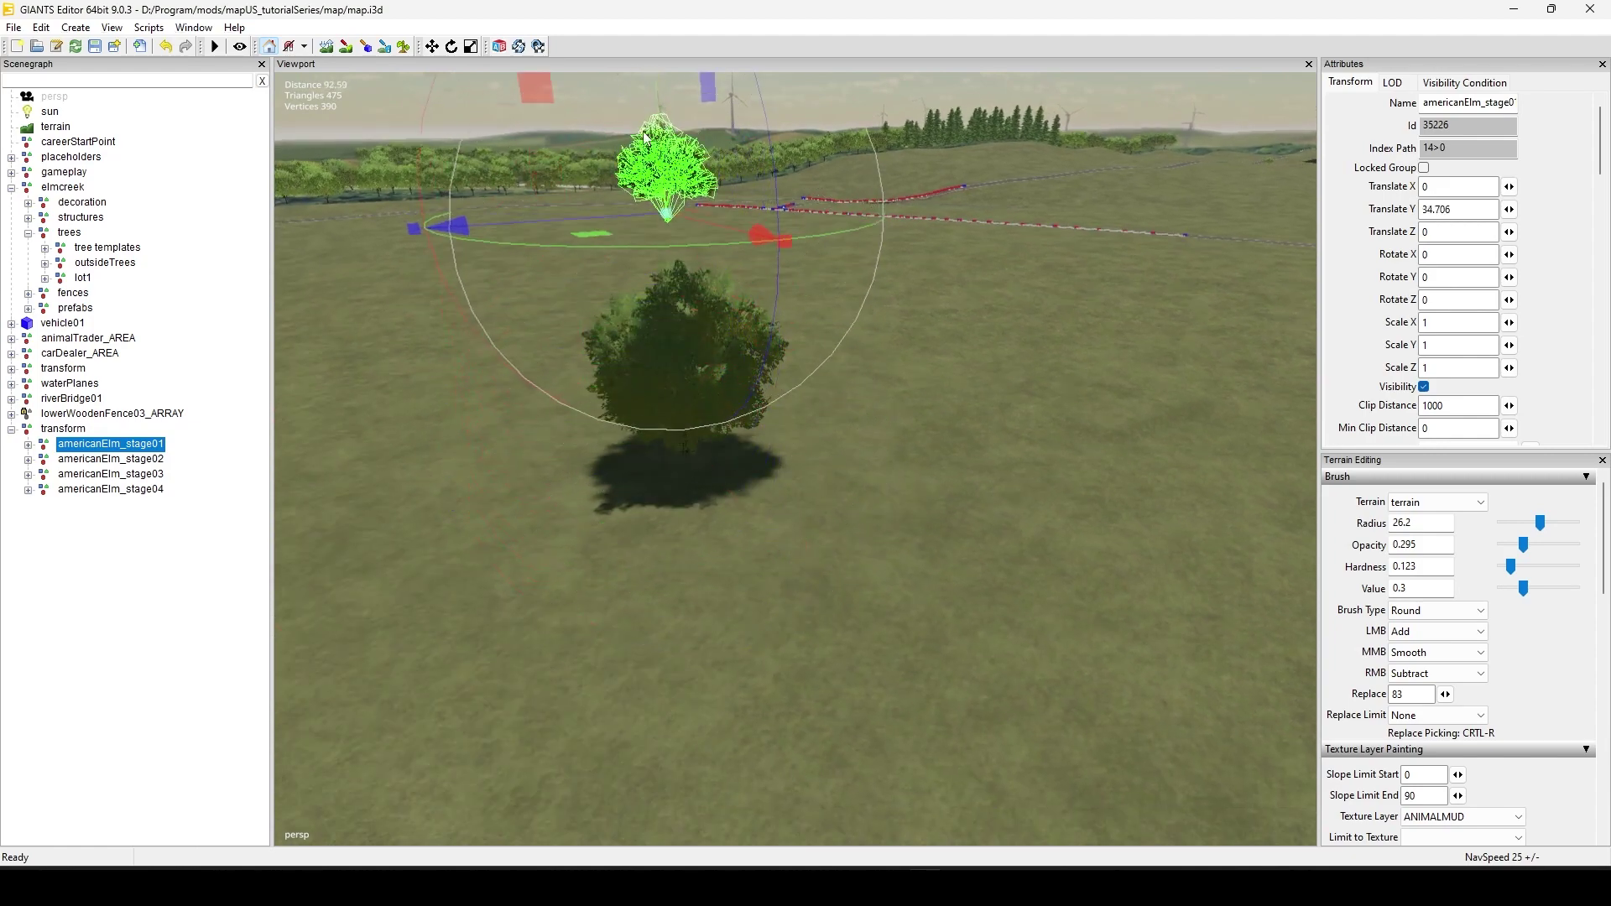
pyautogui.moveTo(937, 400); pyautogui.dragTo(866, 605, button='middle')
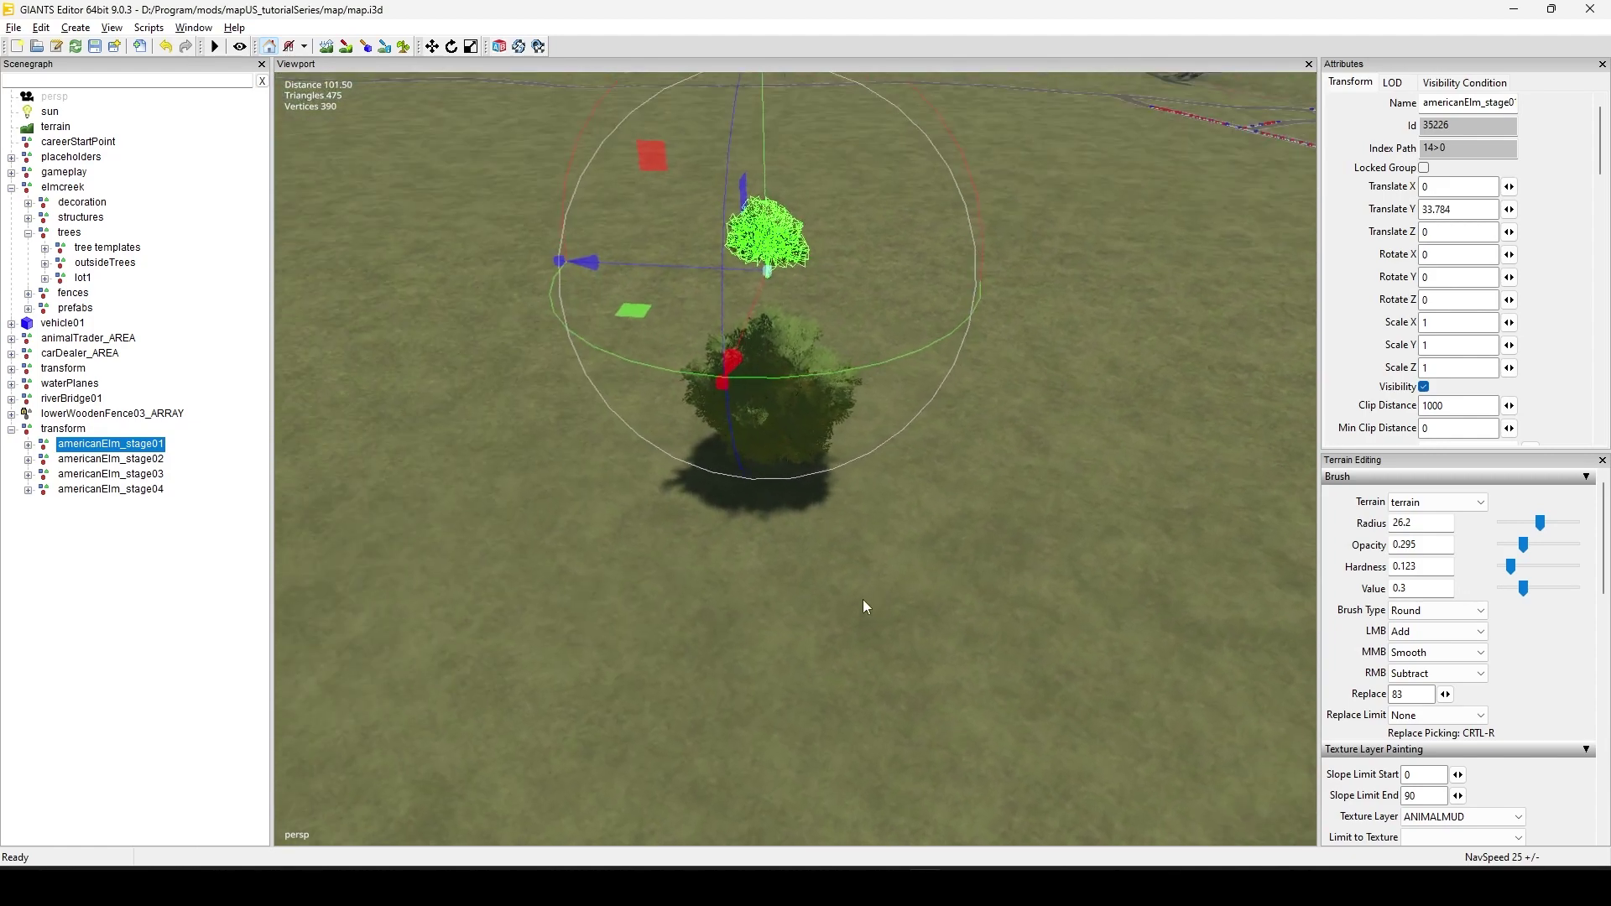
# Select the elm transform group and mesh-paint a cluster onto open terrain.
pyautogui.click(64, 429)
pyautogui.moveTo(852, 721); pyautogui.dragTo(548, 625, button='middle')
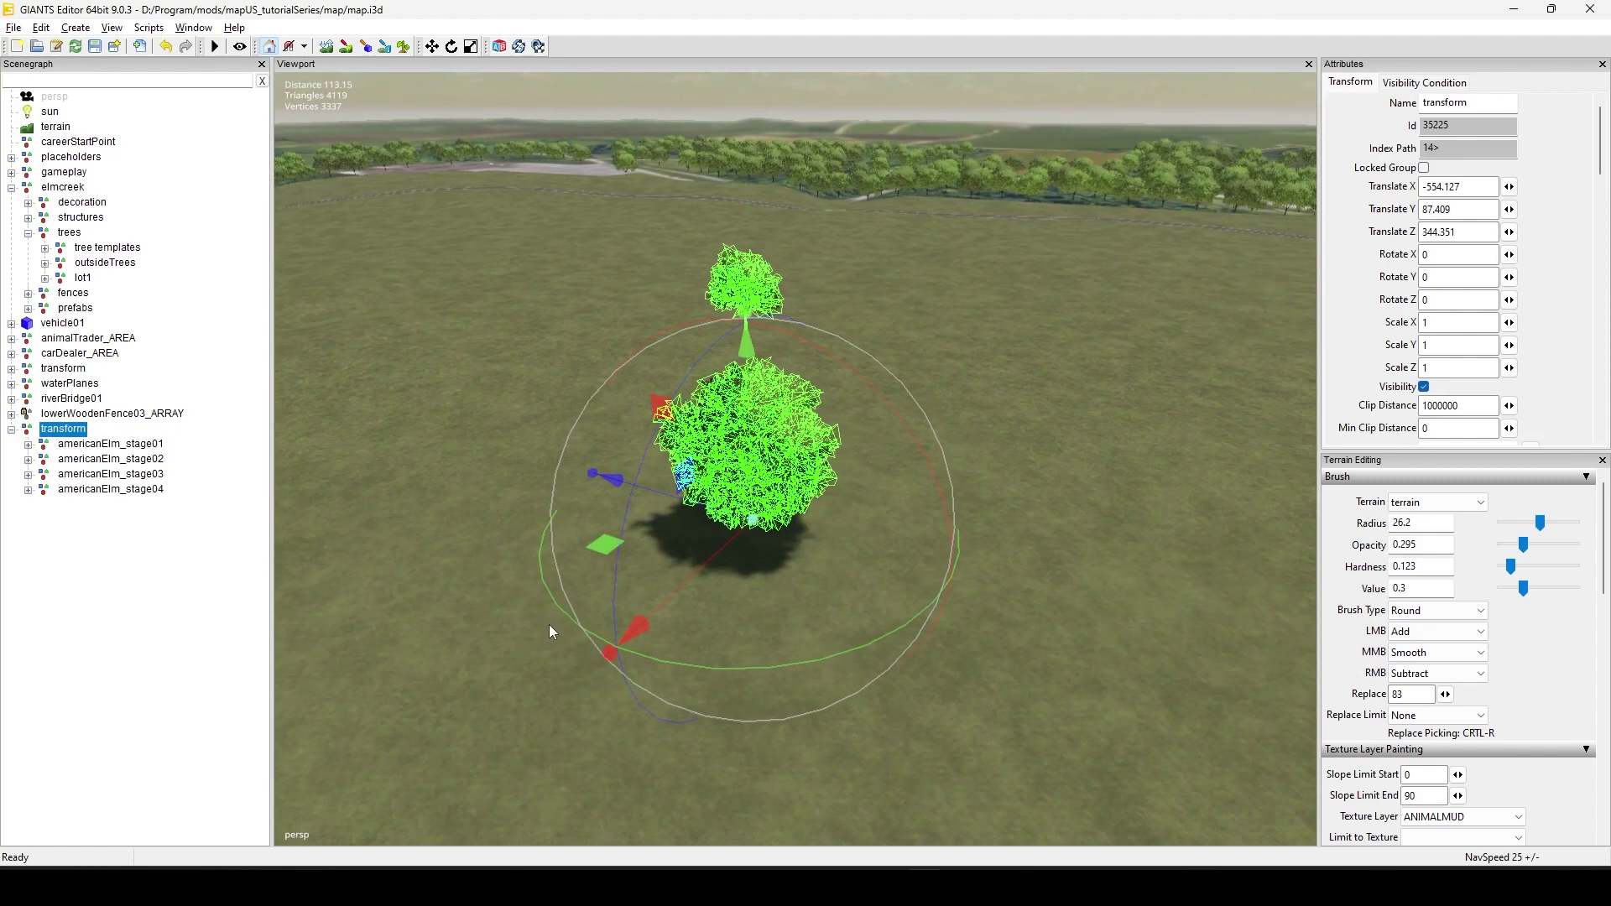
pyautogui.click(367, 46)
pyautogui.moveTo(525, 442); pyautogui.dragTo(567, 359, button='middle')
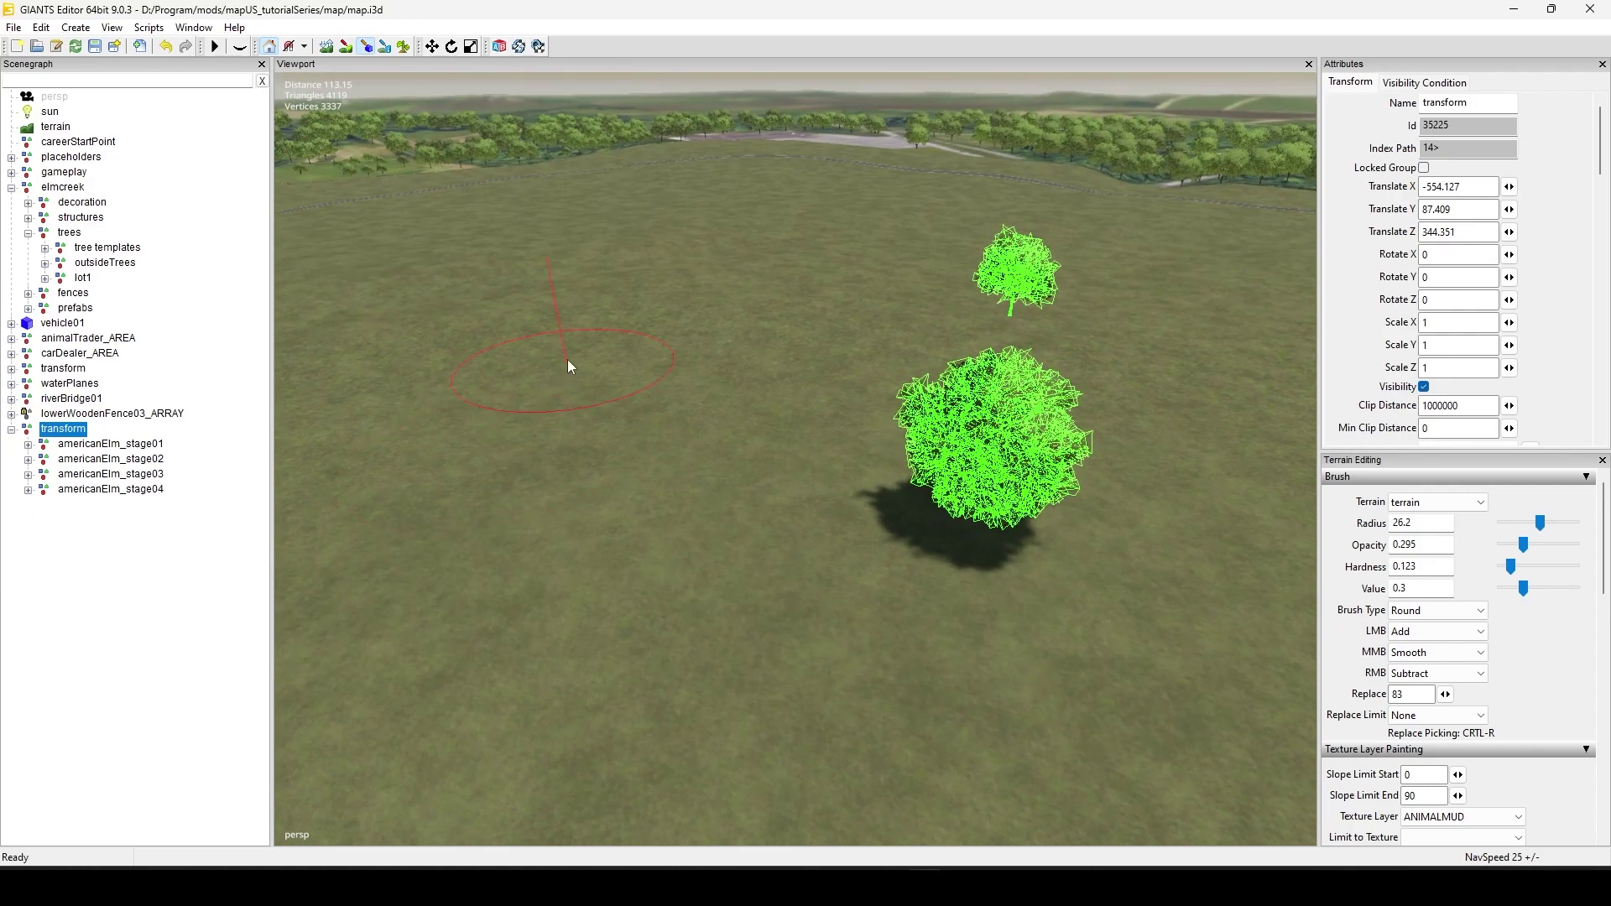
pyautogui.click(558, 349)
# Look over the newly painted elm cluster from several angles.
pyautogui.moveTo(563, 558)
pyautogui.mouseDown(button='middle')
pyautogui.moveTo(763, 515)
pyautogui.moveTo(1026, 385)
pyautogui.moveTo(782, 575)
pyautogui.moveTo(1013, 435)
pyautogui.moveTo(982, 451)
pyautogui.moveTo(1042, 455)
pyautogui.moveTo(1073, 407)
pyautogui.moveTo(1047, 559)
pyautogui.mouseUp(button='middle')
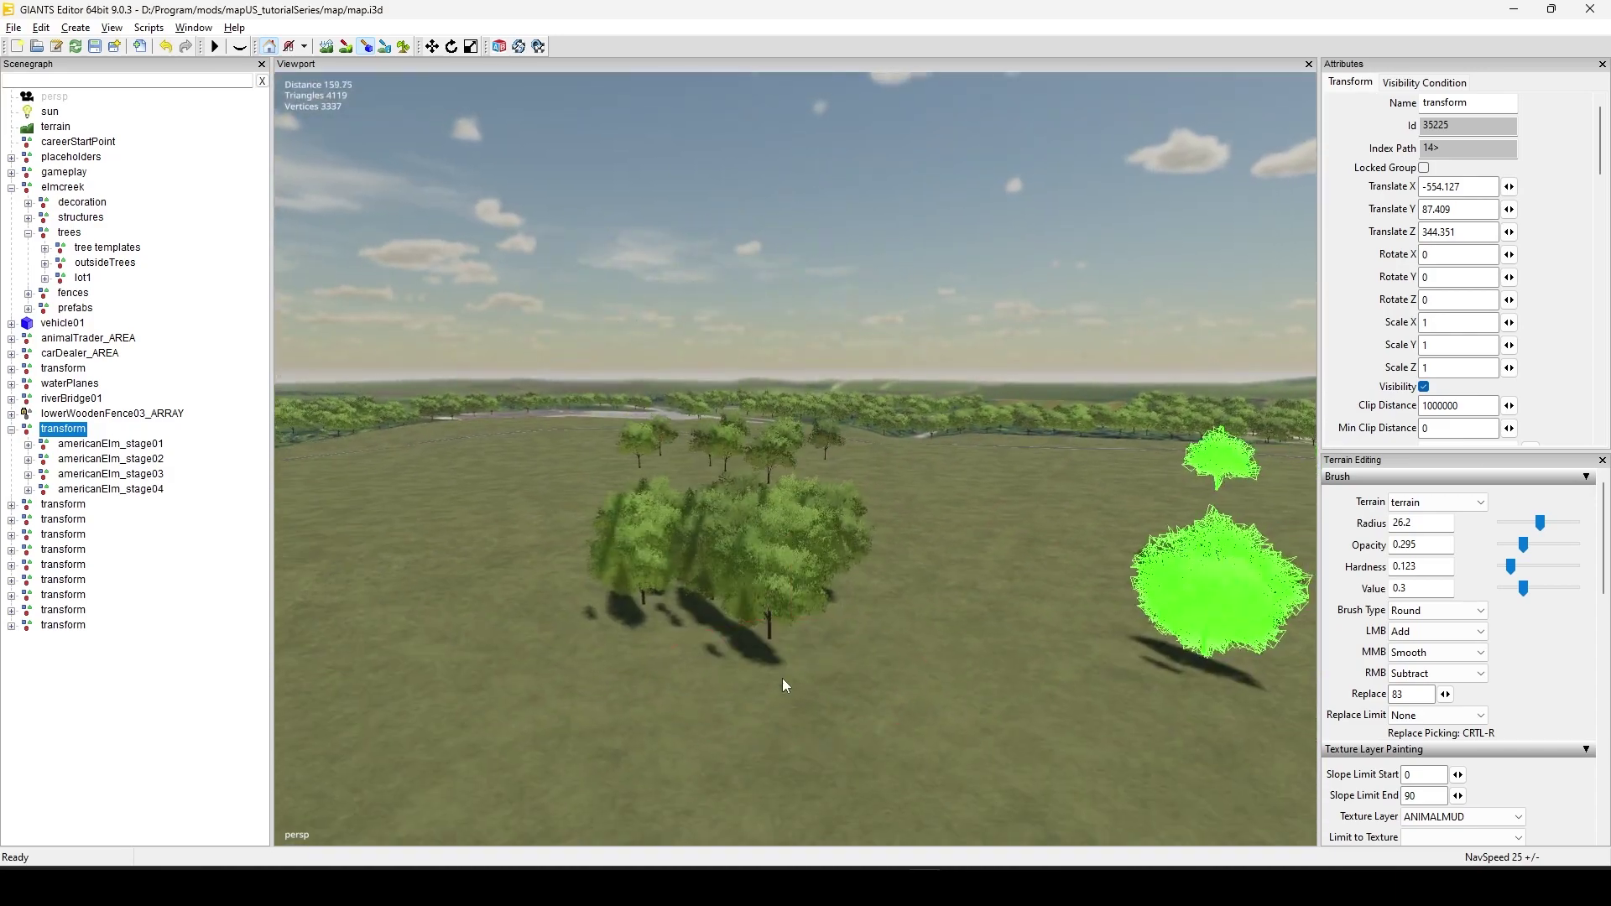
pyautogui.keyDown('alt'); pyautogui.moveTo(782, 679); pyautogui.dragTo(797, 616); pyautogui.keyUp('alt')
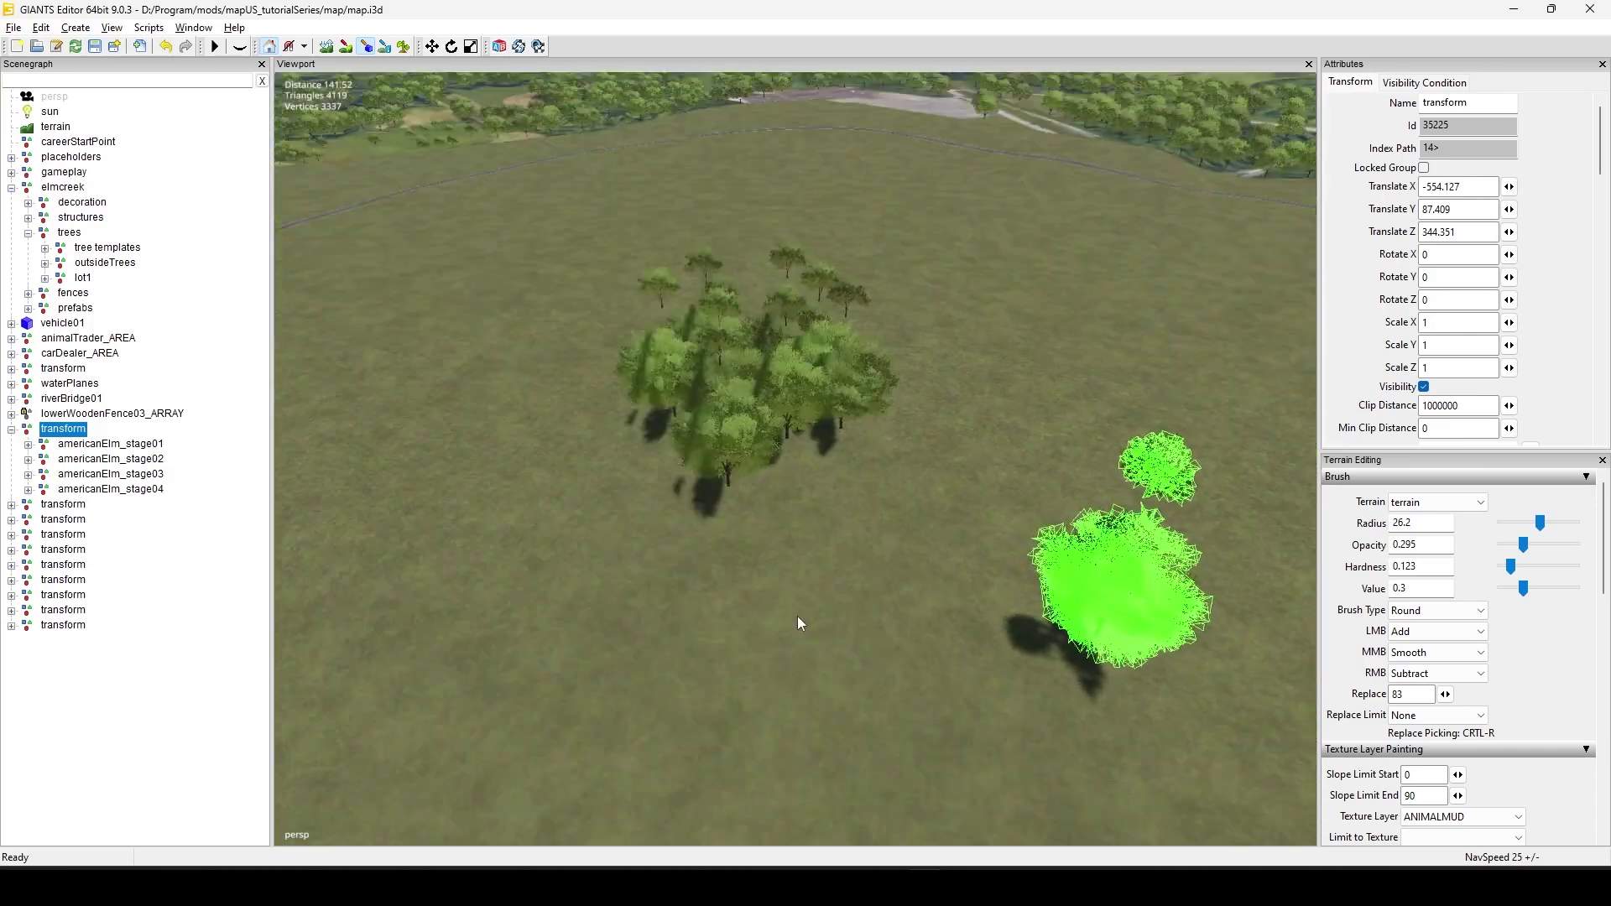
pyautogui.moveTo(797, 616)
pyautogui.mouseDown(button='right')
pyautogui.moveTo(510, 579)
pyautogui.moveTo(617, 566)
pyautogui.mouseUp(button='right')
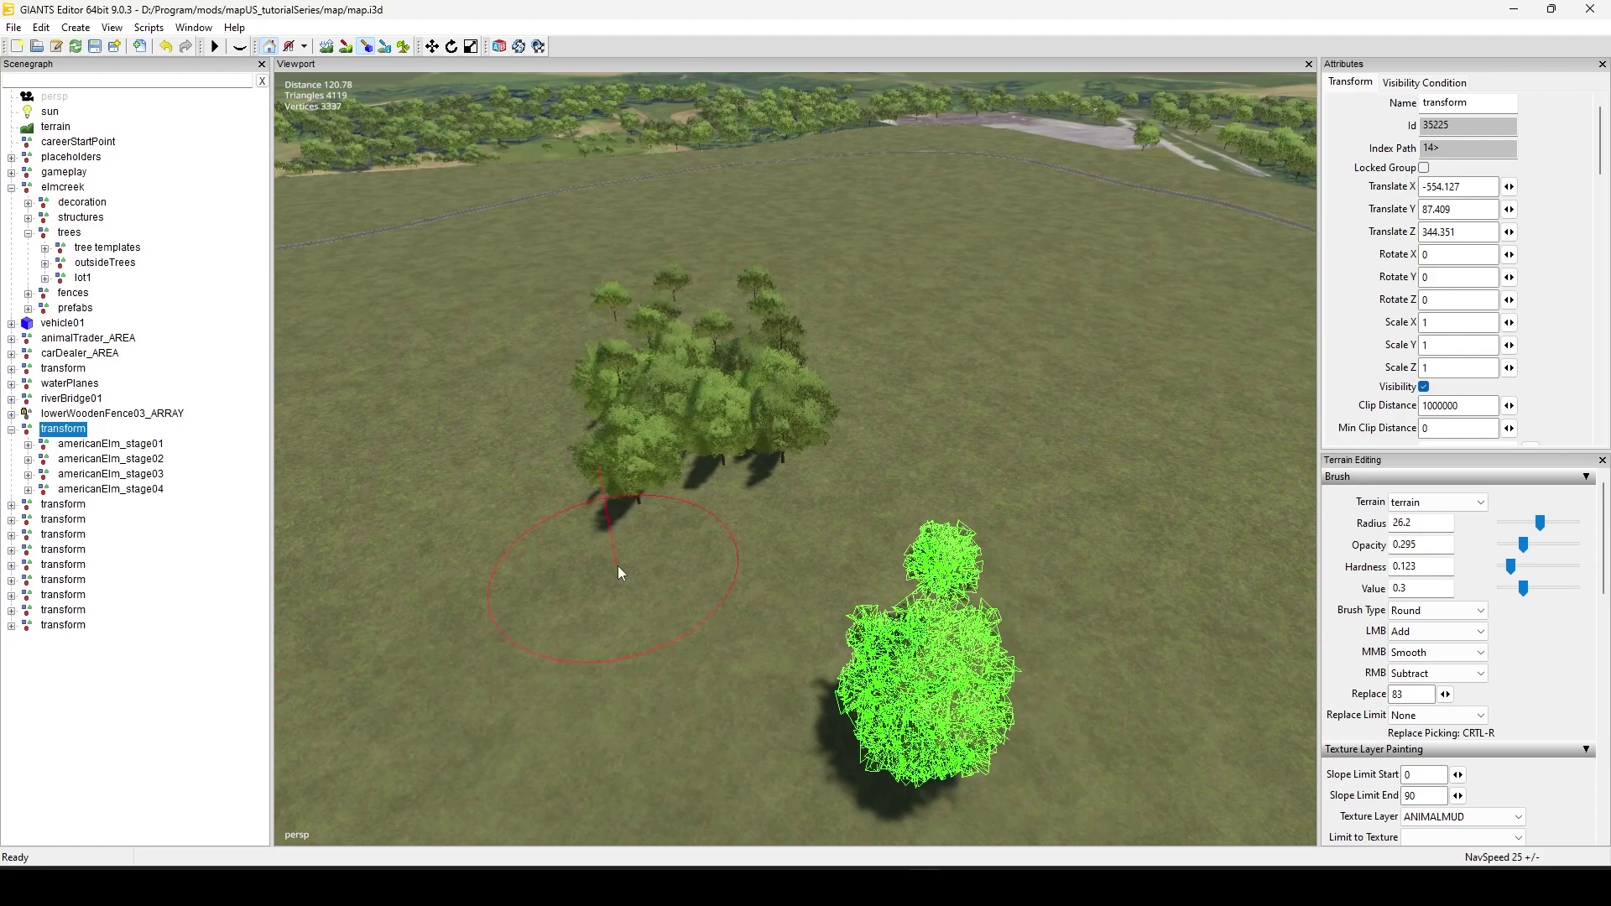
pyautogui.moveTo(618, 565); pyautogui.dragTo(956, 524, button='middle')
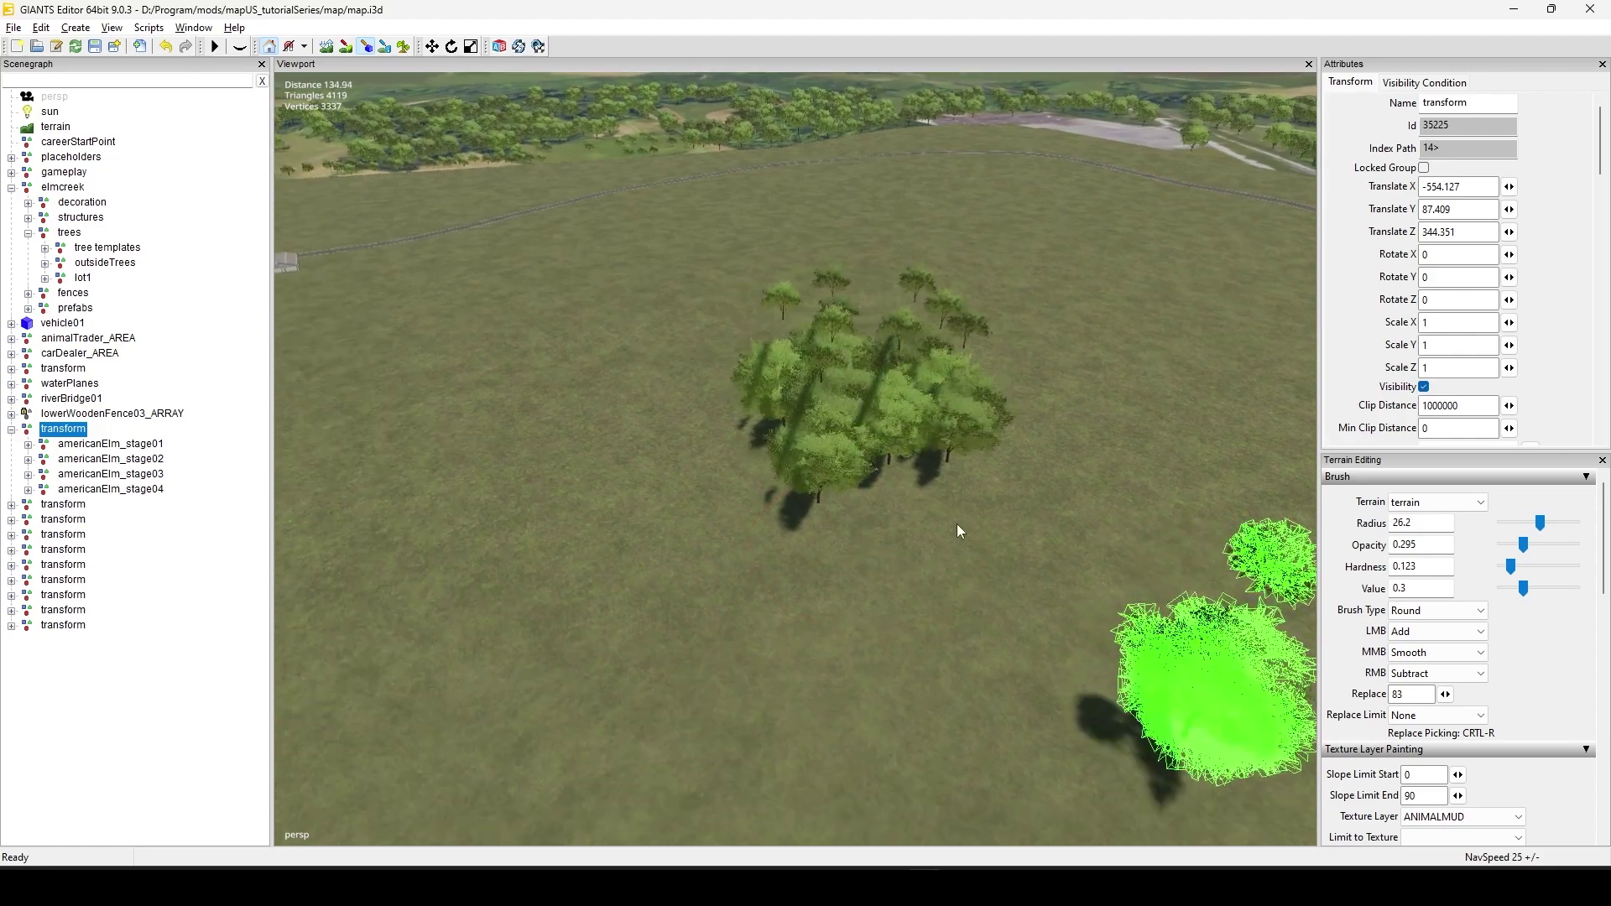
pyautogui.scroll(3, 932, 504)
pyautogui.keyDown('alt'); pyautogui.moveTo(931, 504); pyautogui.dragTo(868, 559); pyautogui.keyUp('alt')
pyautogui.keyDown('alt'); pyautogui.moveTo(867, 559); pyautogui.dragTo(958, 490, button='middle'); pyautogui.keyUp('alt')
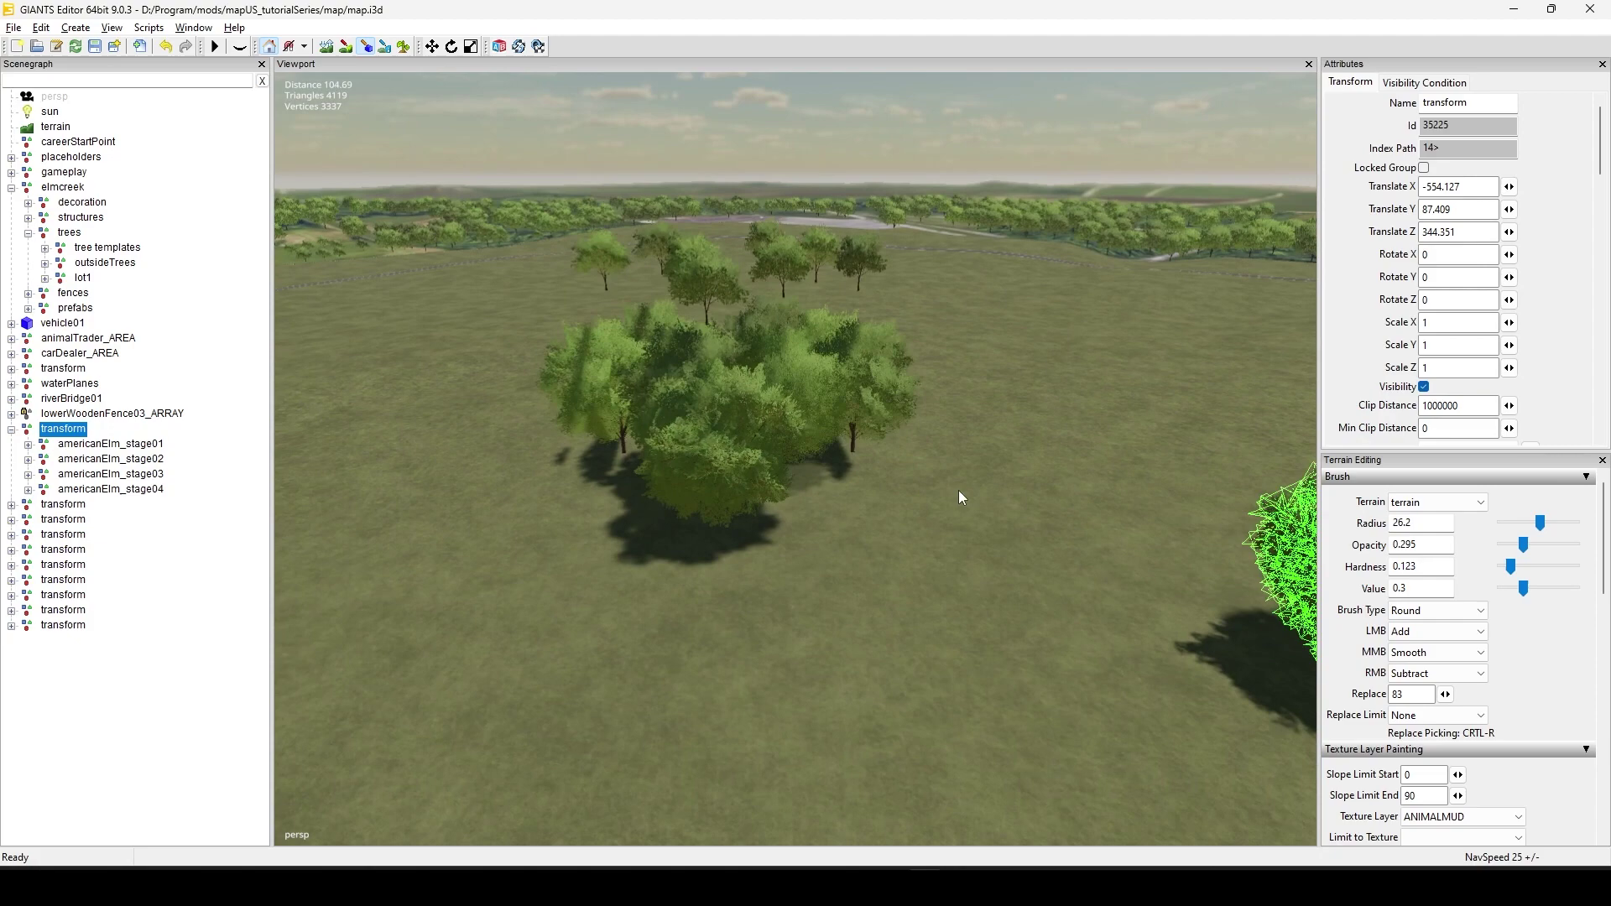
pyautogui.moveTo(962, 497); pyautogui.dragTo(981, 470, button='right')
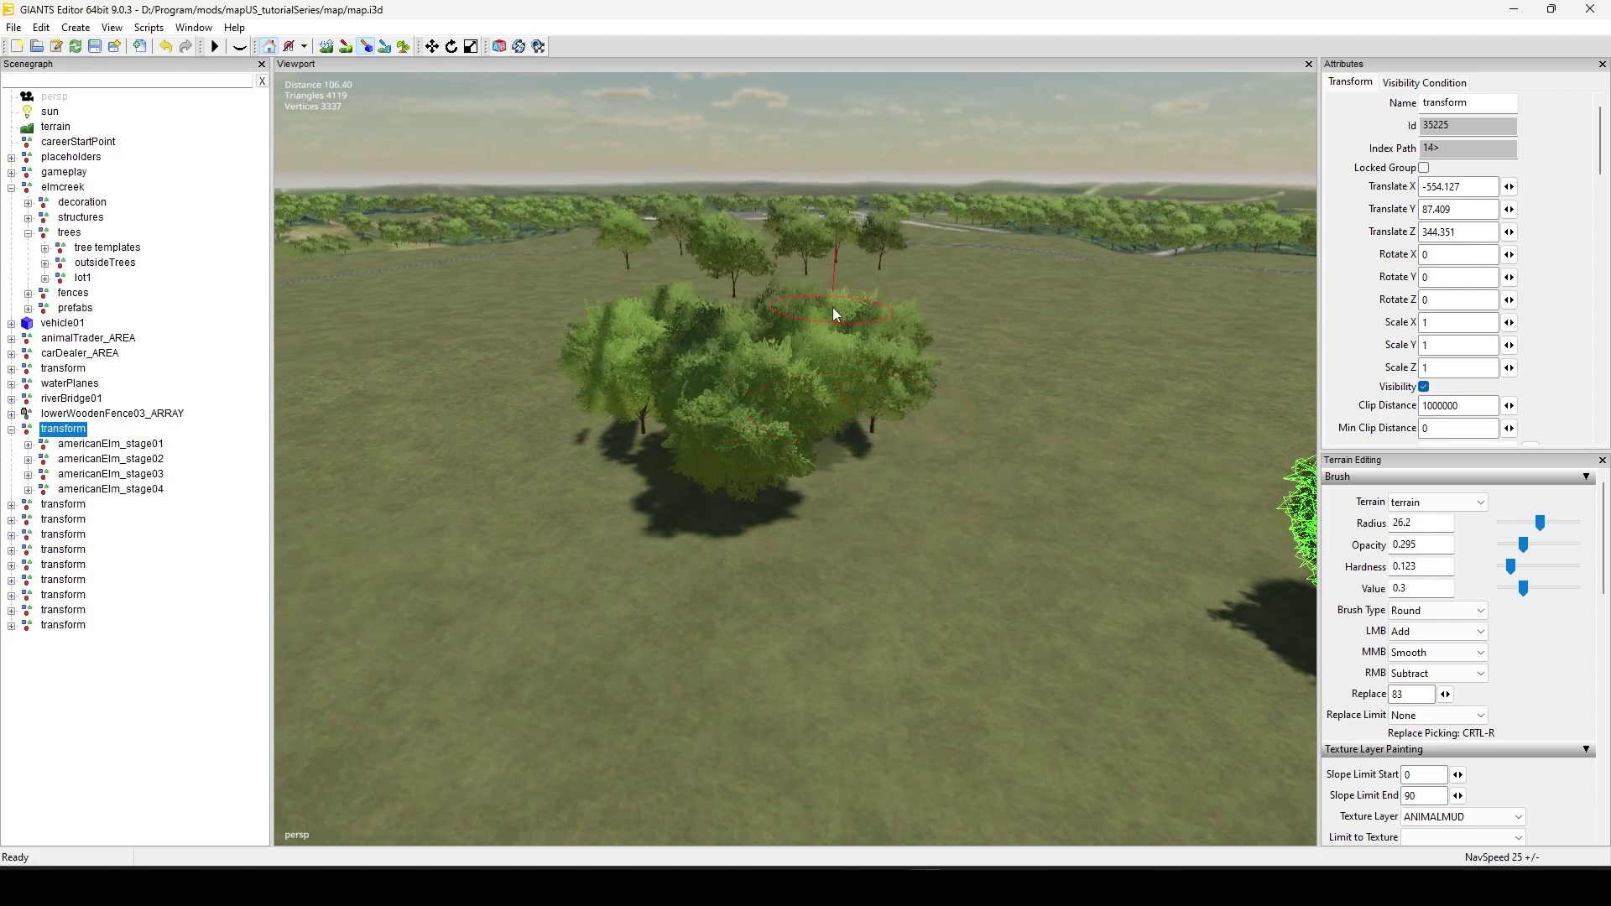
# Exit painting and box-select all the painted elm copies.
pyautogui.moveTo(1062, 253); pyautogui.dragTo(1052, 472, button='right')
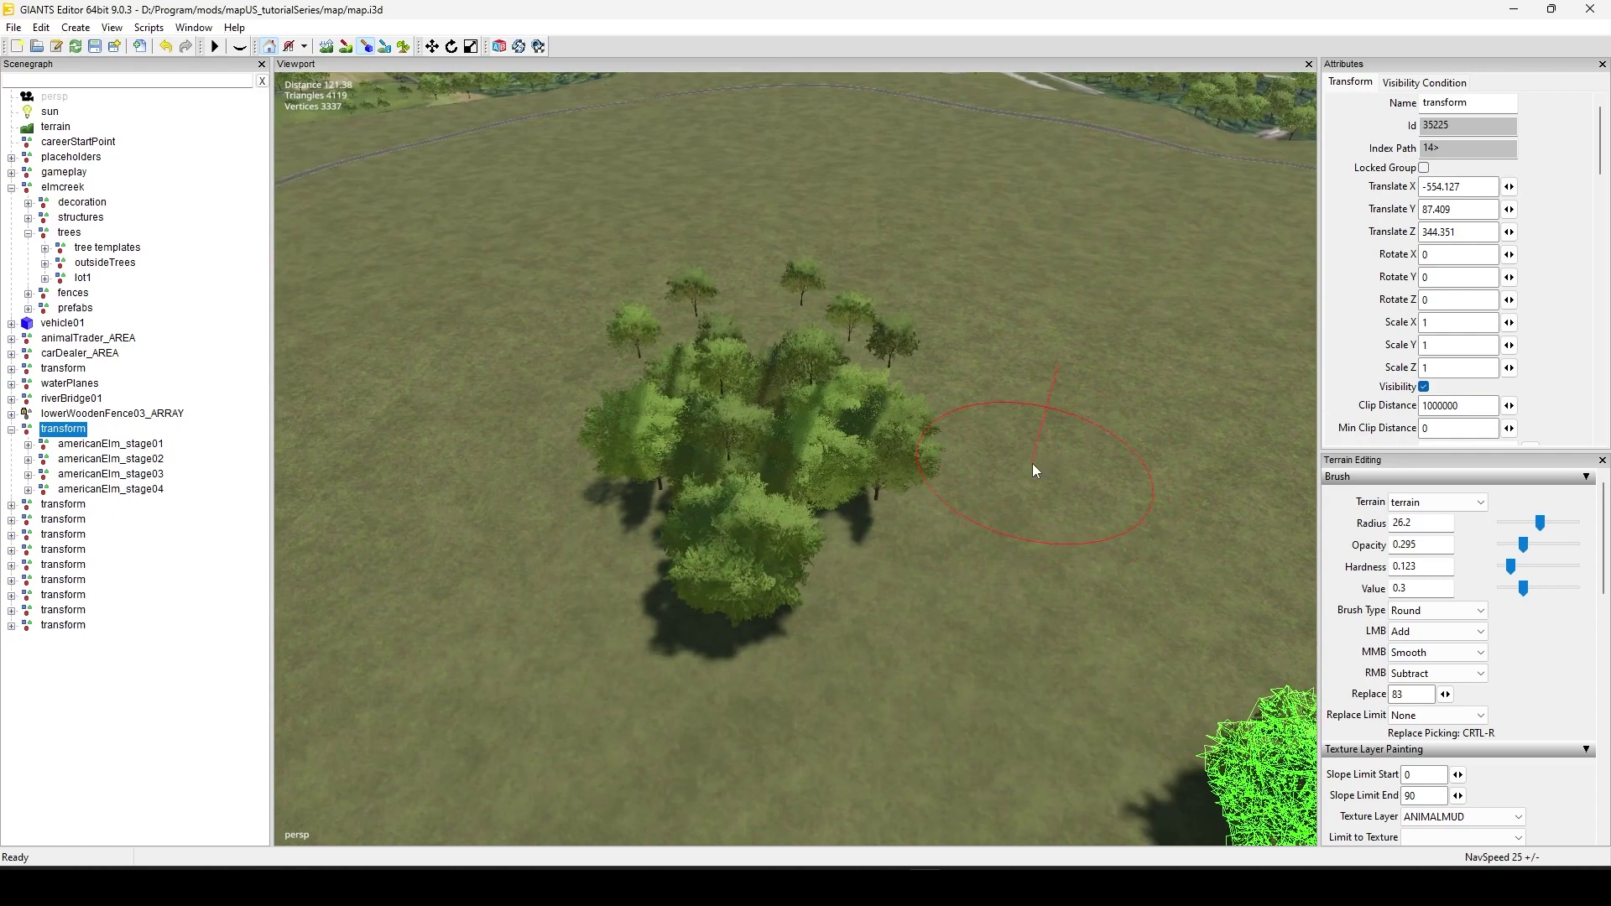
pyautogui.moveTo(959, 315); pyautogui.dragTo(965, 411, button='right')
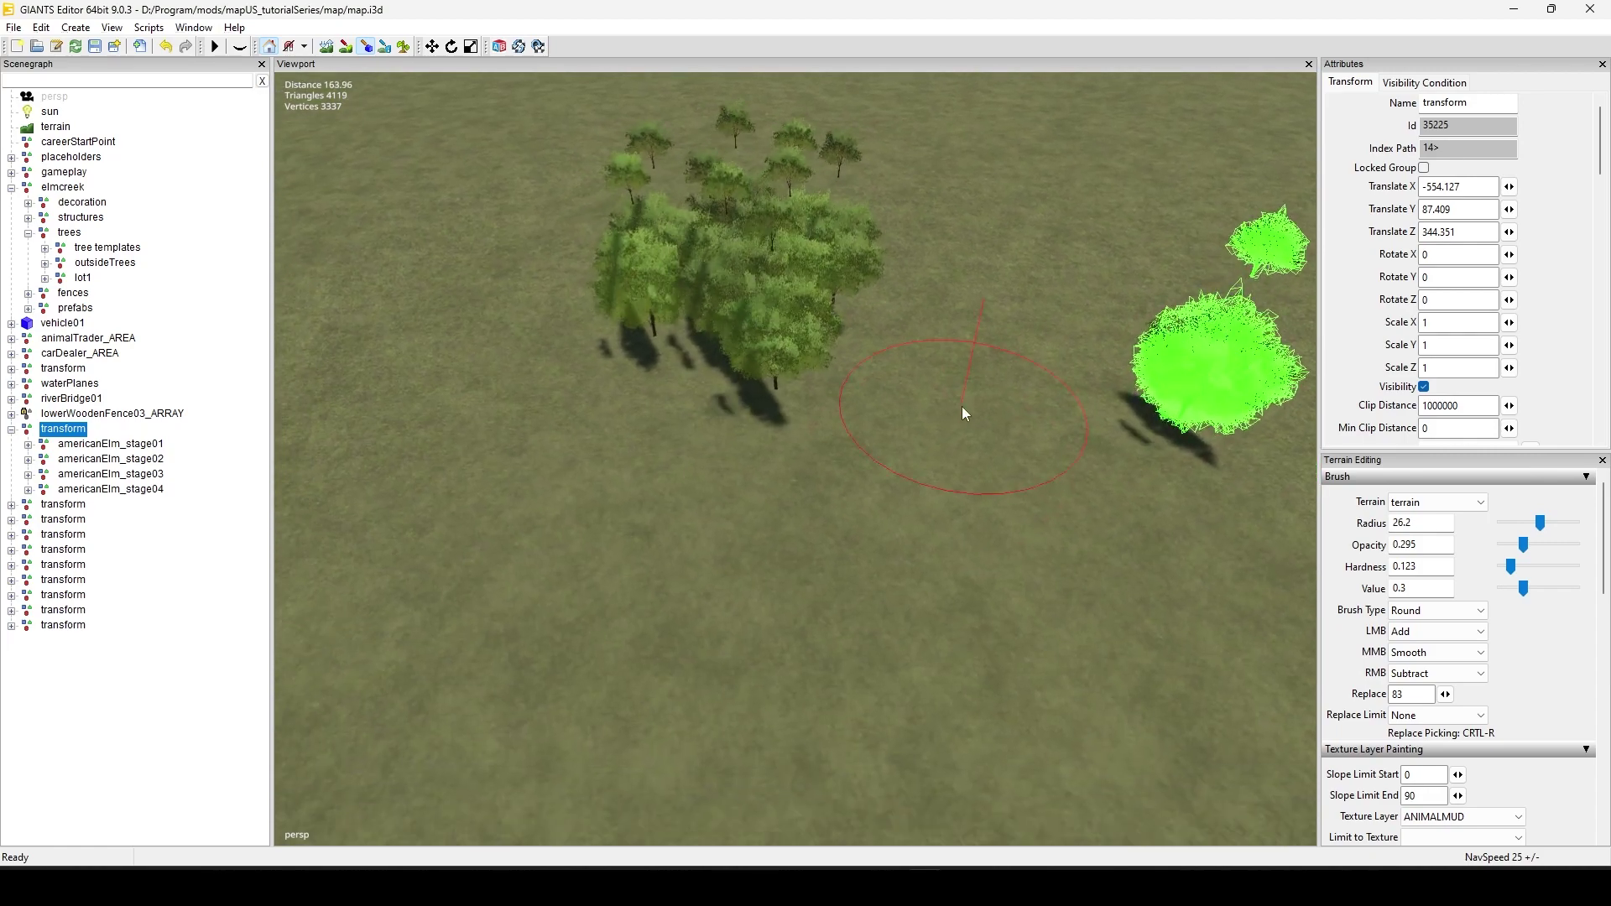
pyautogui.press('Escape')
pyautogui.moveTo(573, 422)
pyautogui.mouseDown()
pyautogui.moveTo(845, 334)
pyautogui.moveTo(889, 131)
pyautogui.mouseUp()
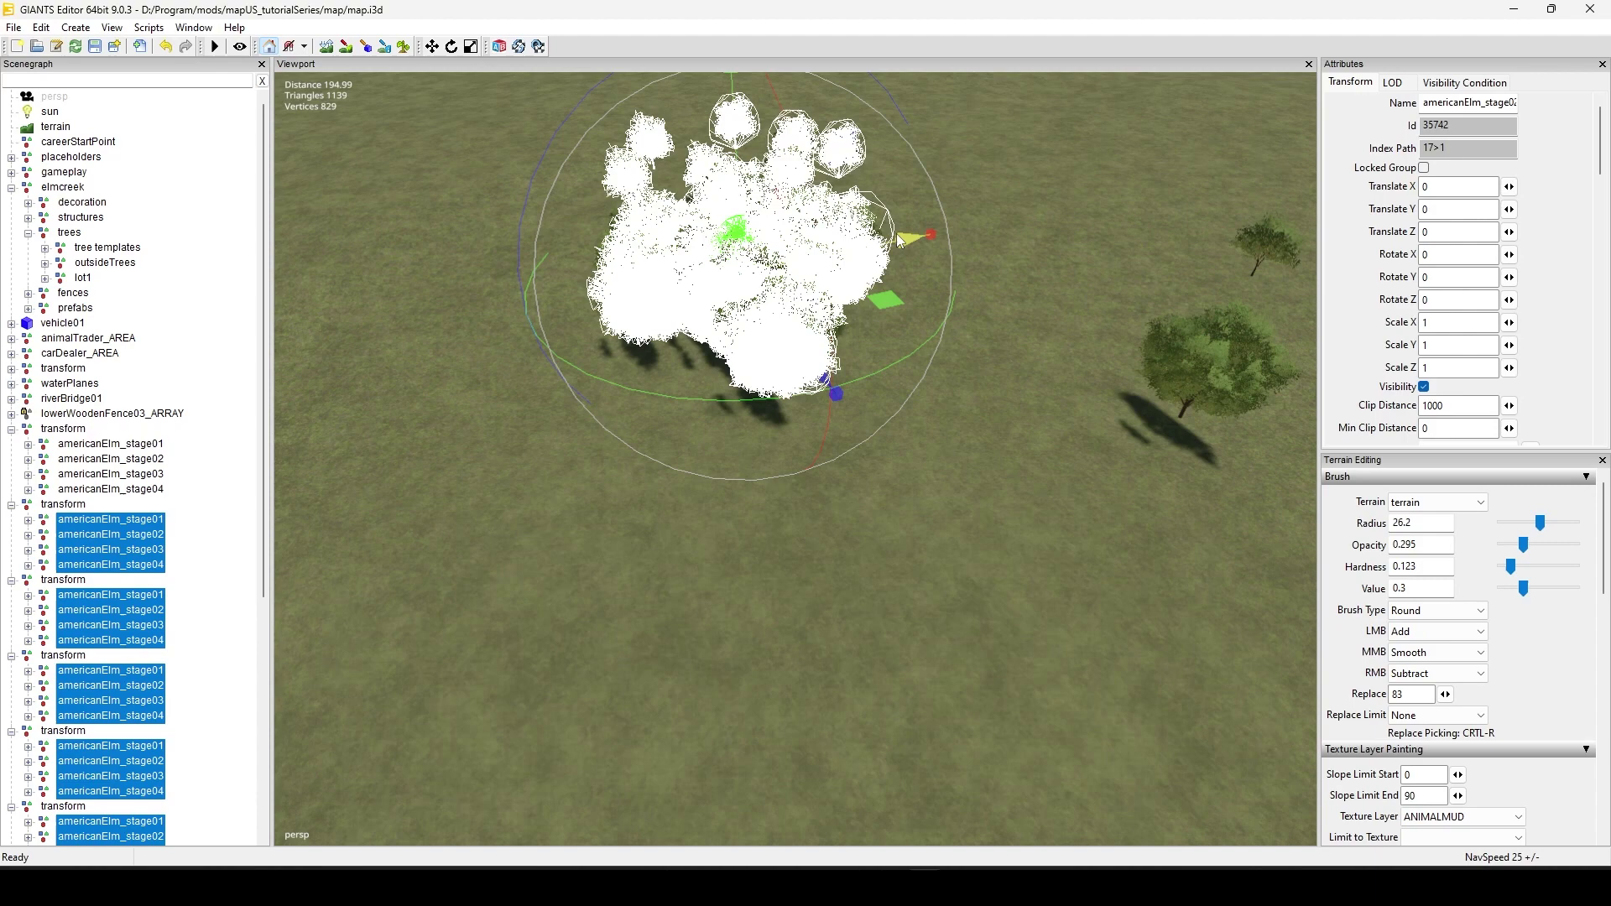
# Delete the painted elm copies and lower americanElm_stage01 to Translate Y 5.181.
pyautogui.press('Delete')
pyautogui.moveTo(911, 231); pyautogui.dragTo(838, 370, button='right')
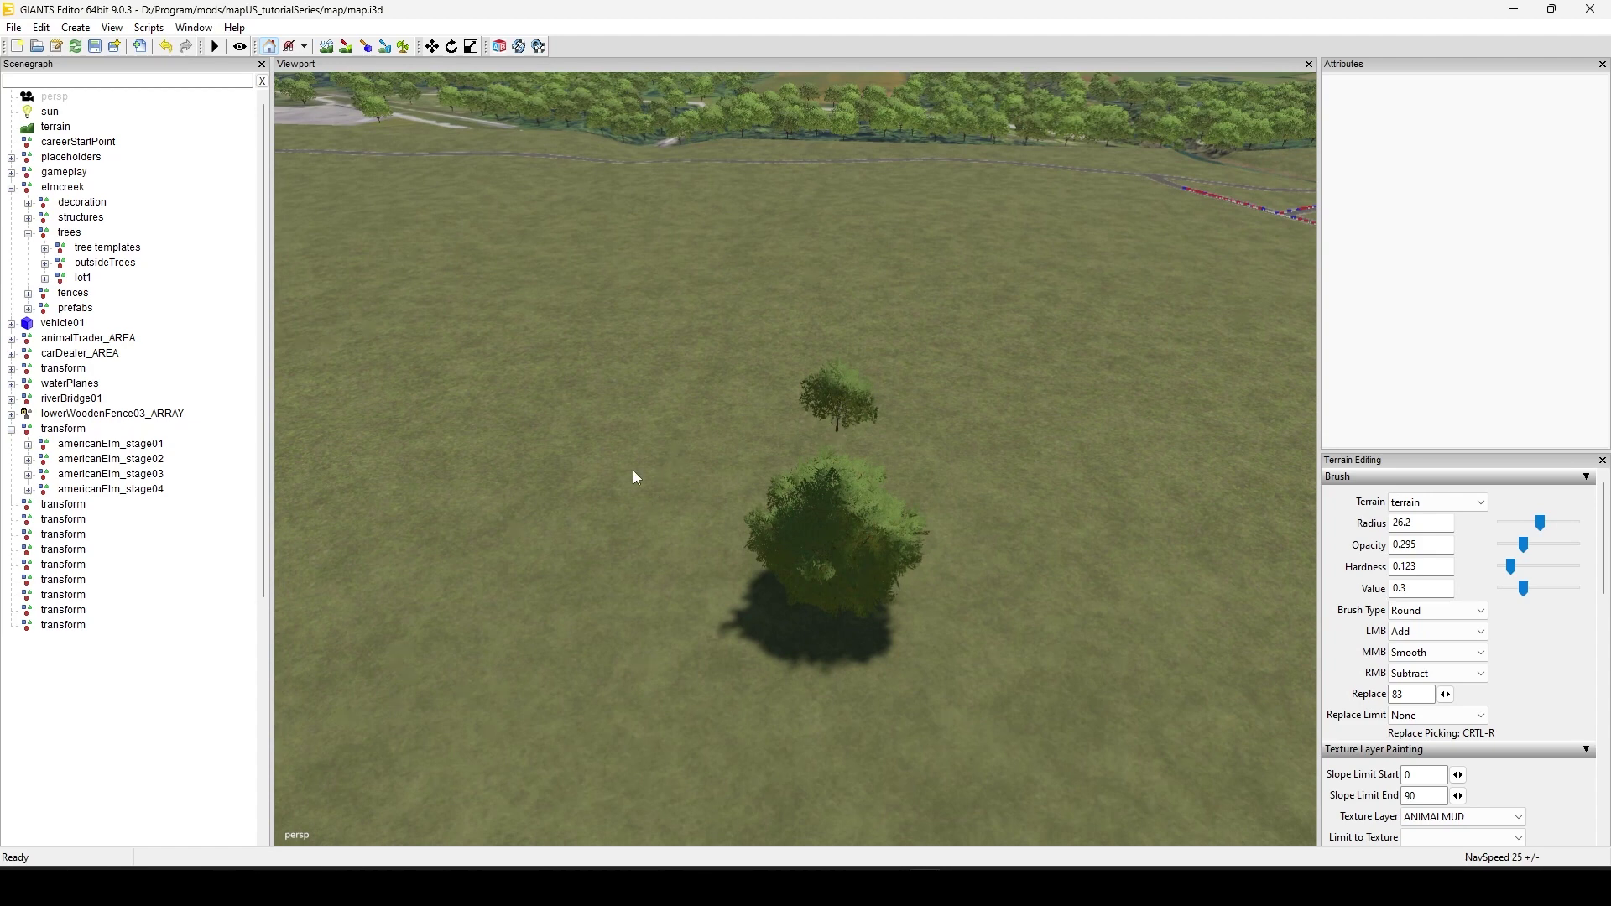
pyautogui.moveTo(634, 469); pyautogui.dragTo(648, 509, button='right')
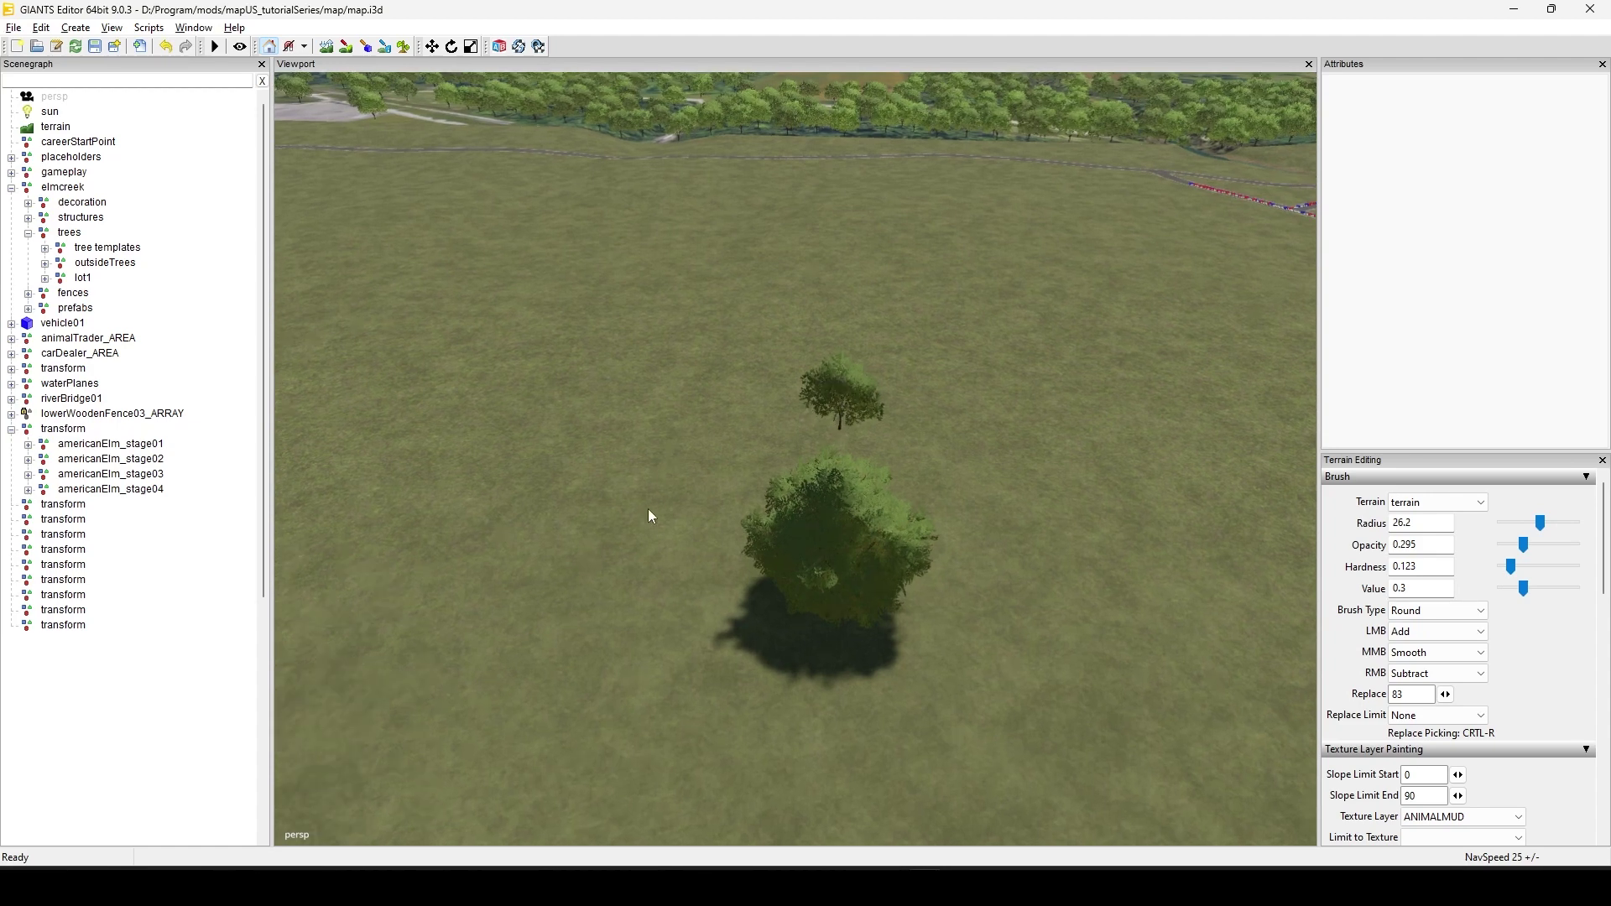
pyautogui.click(121, 447)
pyautogui.moveTo(849, 265); pyautogui.dragTo(862, 463)
# Delete the nine leftover empty transform nodes from the Scenegraph.
pyautogui.click(64, 505)
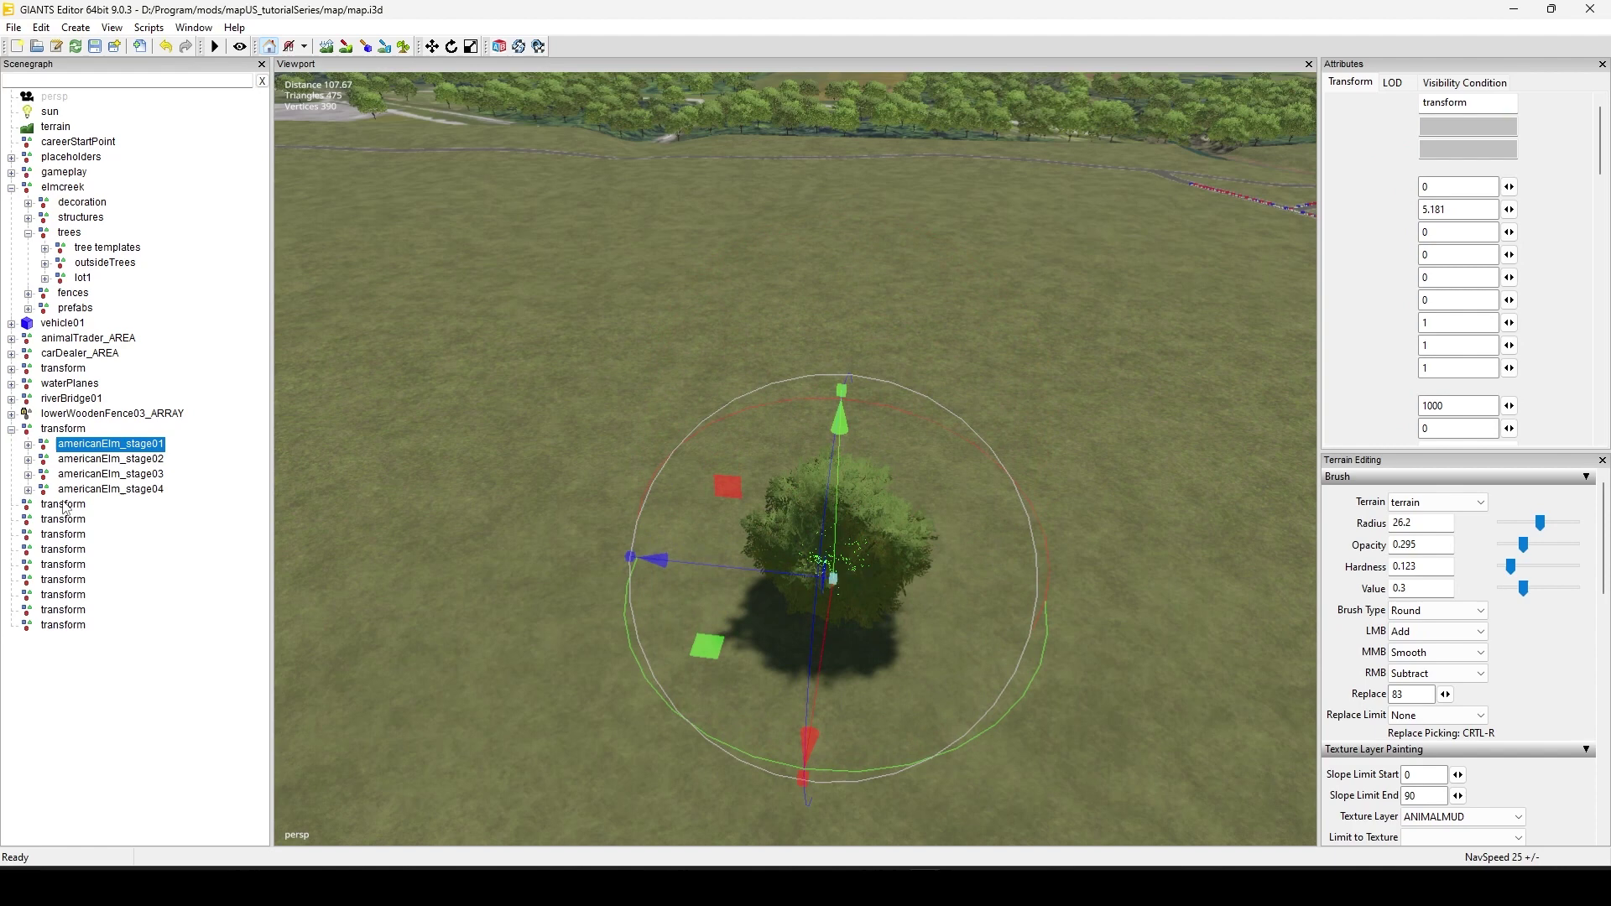
pyautogui.keyDown('shift'); pyautogui.click(61, 628); pyautogui.keyUp('shift')
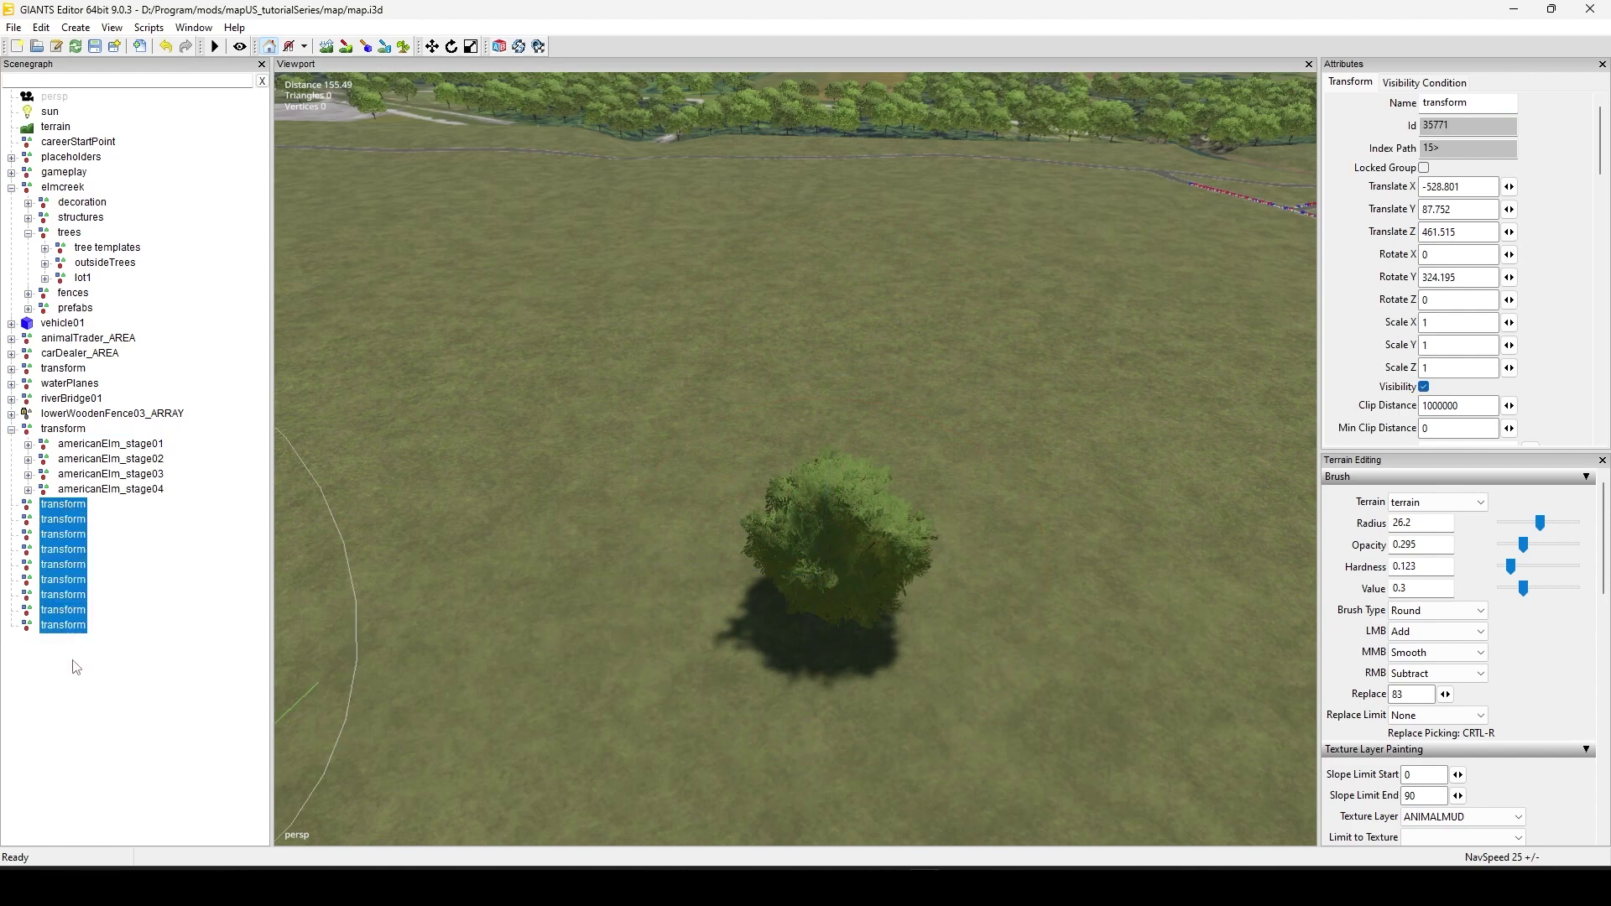
pyautogui.press('Delete')
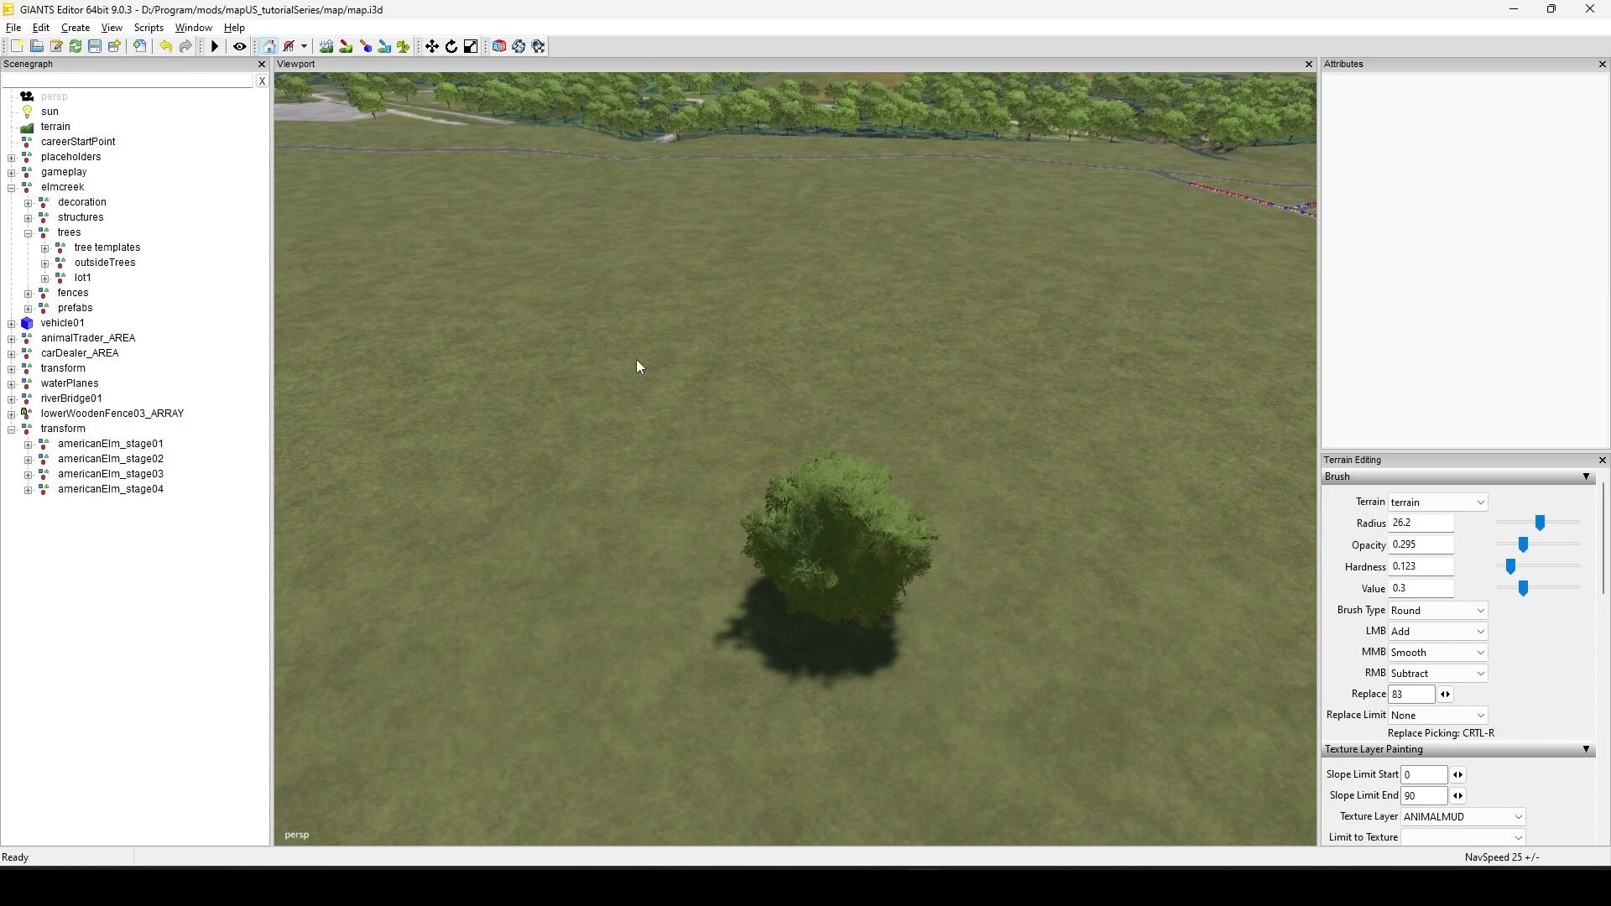
# Centre the view on the template elm and select americanElm_stage02.
pyautogui.keyDown('alt'); pyautogui.moveTo(635, 359); pyautogui.dragTo(792, 527, button='middle'); pyautogui.keyUp('alt')
pyautogui.keyDown('alt'); pyautogui.moveTo(792, 527); pyautogui.dragTo(816, 494); pyautogui.keyUp('alt')
pyautogui.keyDown('alt'); pyautogui.moveTo(816, 493); pyautogui.dragTo(872, 343, button='middle'); pyautogui.keyUp('alt')
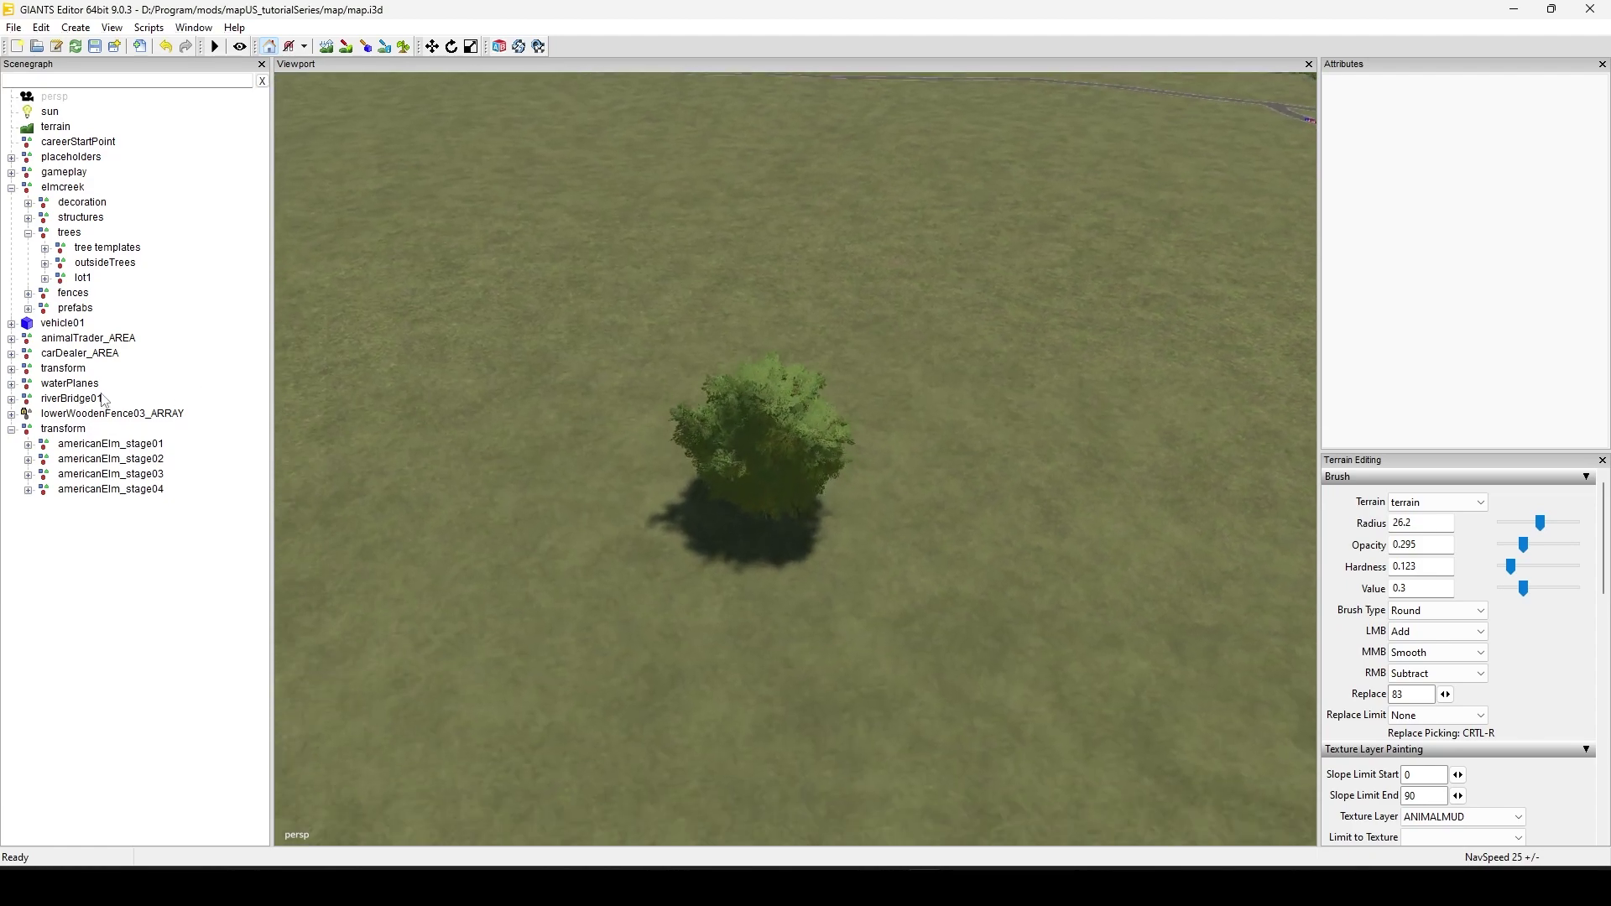
pyautogui.click(141, 460)
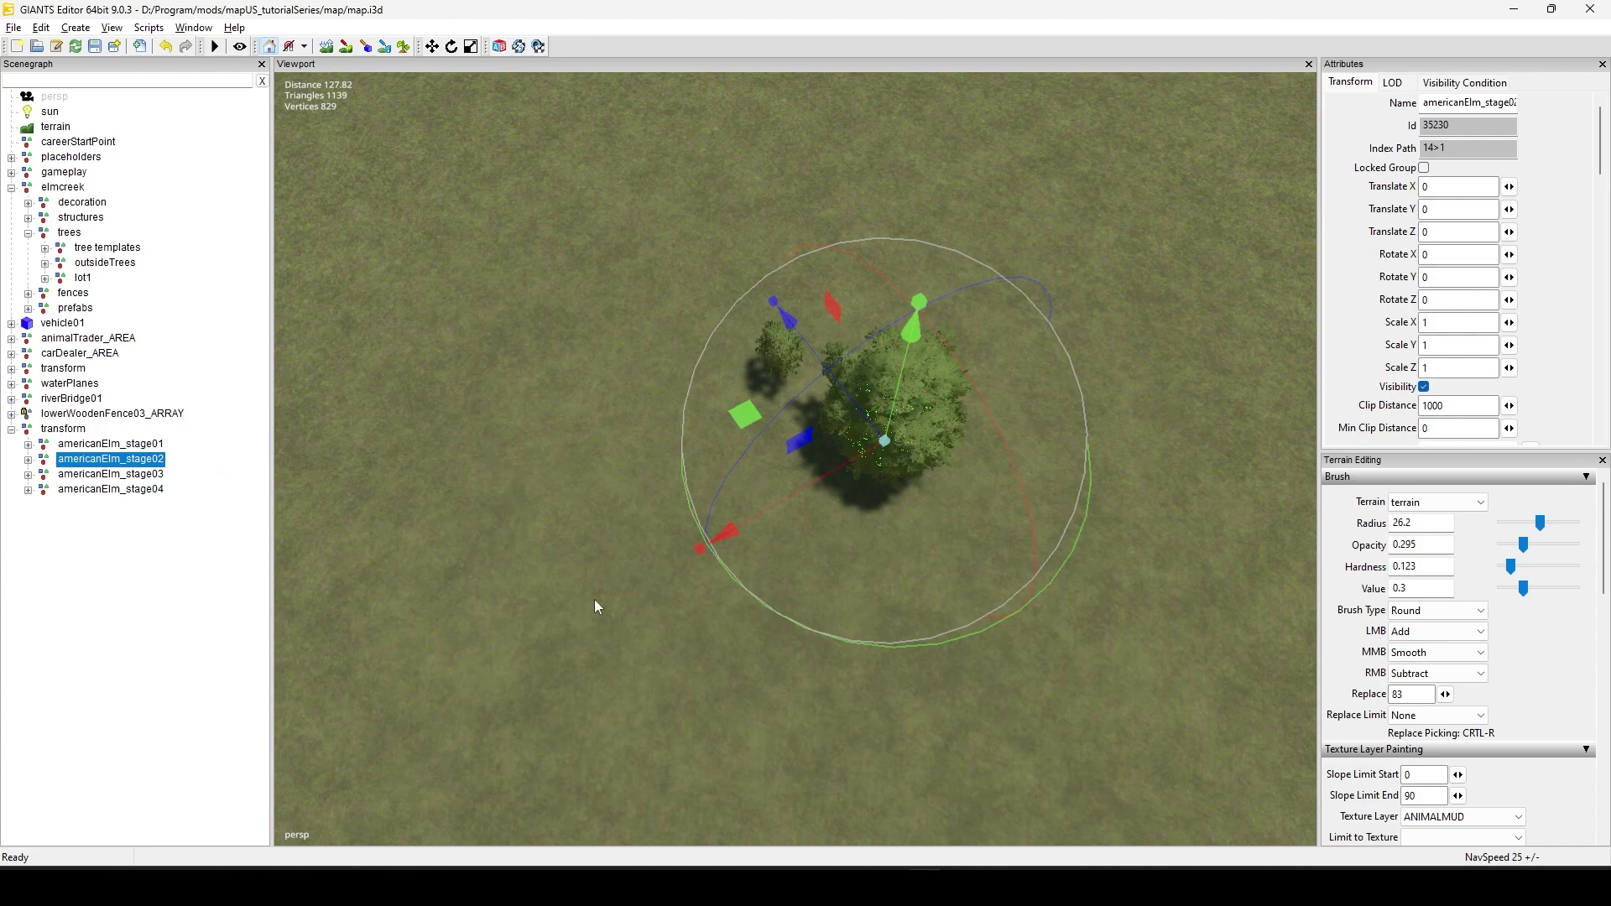
pyautogui.moveTo(598, 608); pyautogui.dragTo(864, 411, button='right')
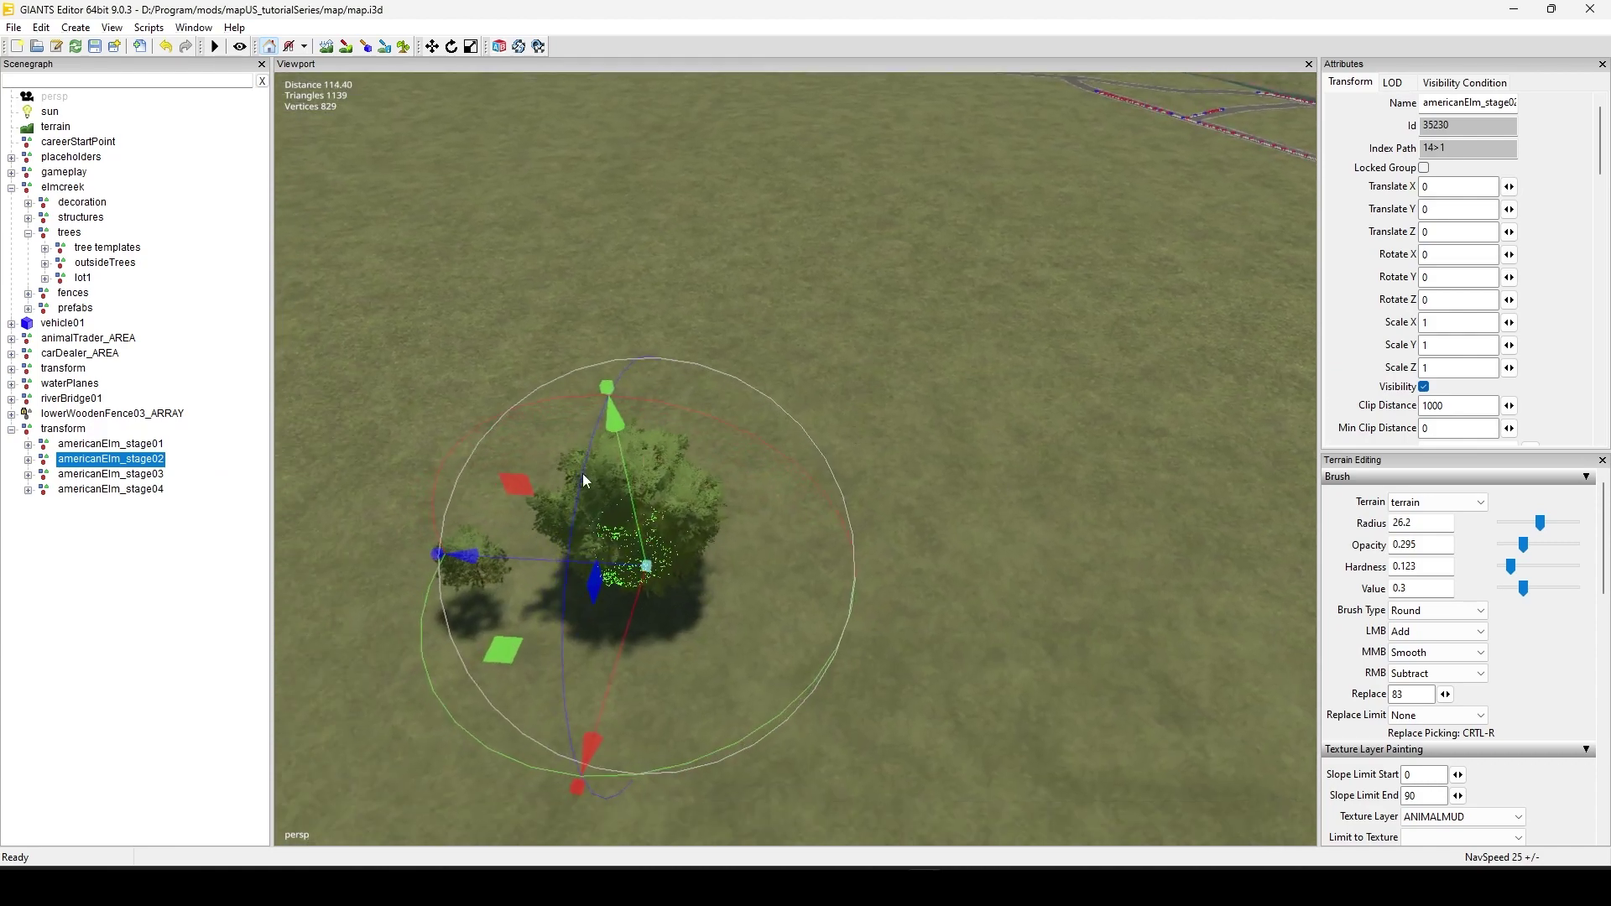
# Reposition the second elm growth stage using interactive placement.
pyautogui.click(85, 431)
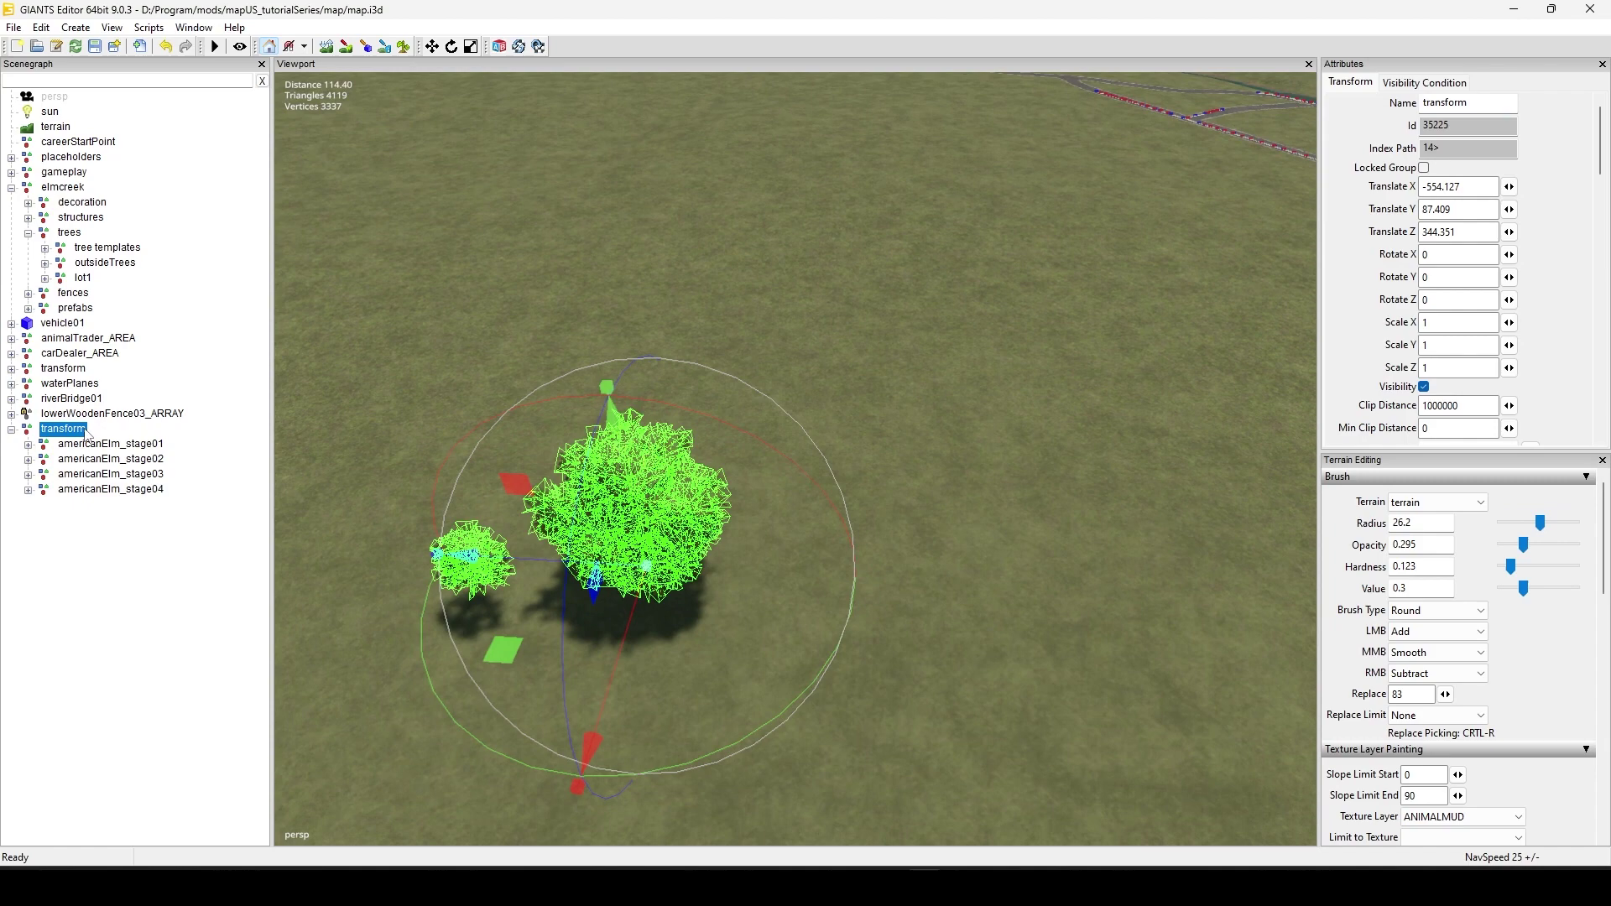
pyautogui.click(138, 447)
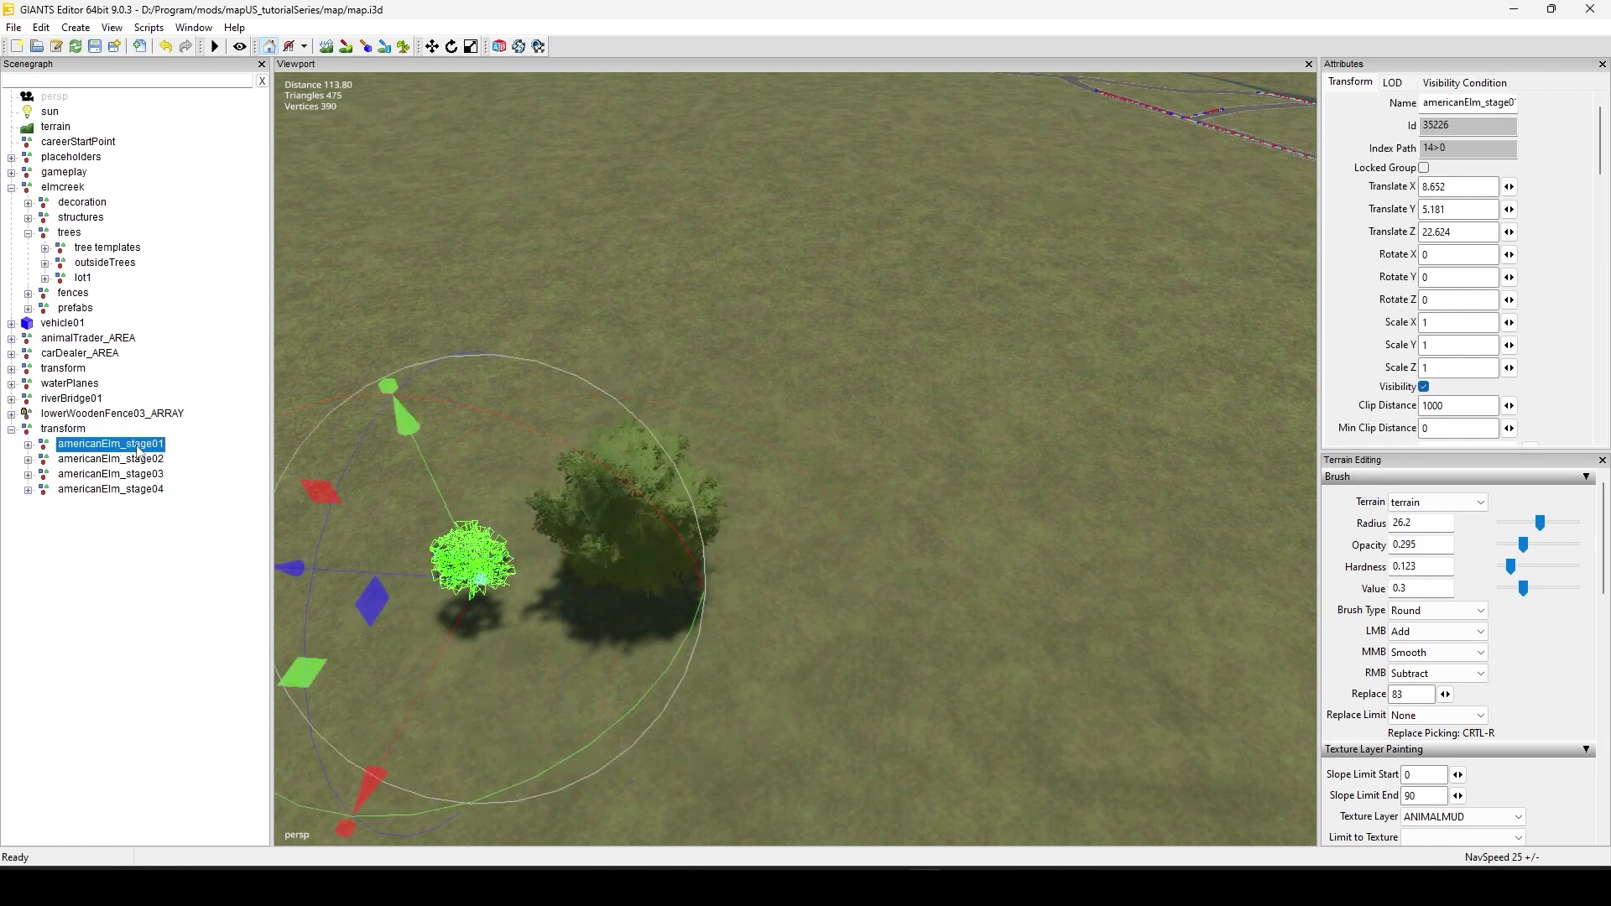
pyautogui.click(145, 461)
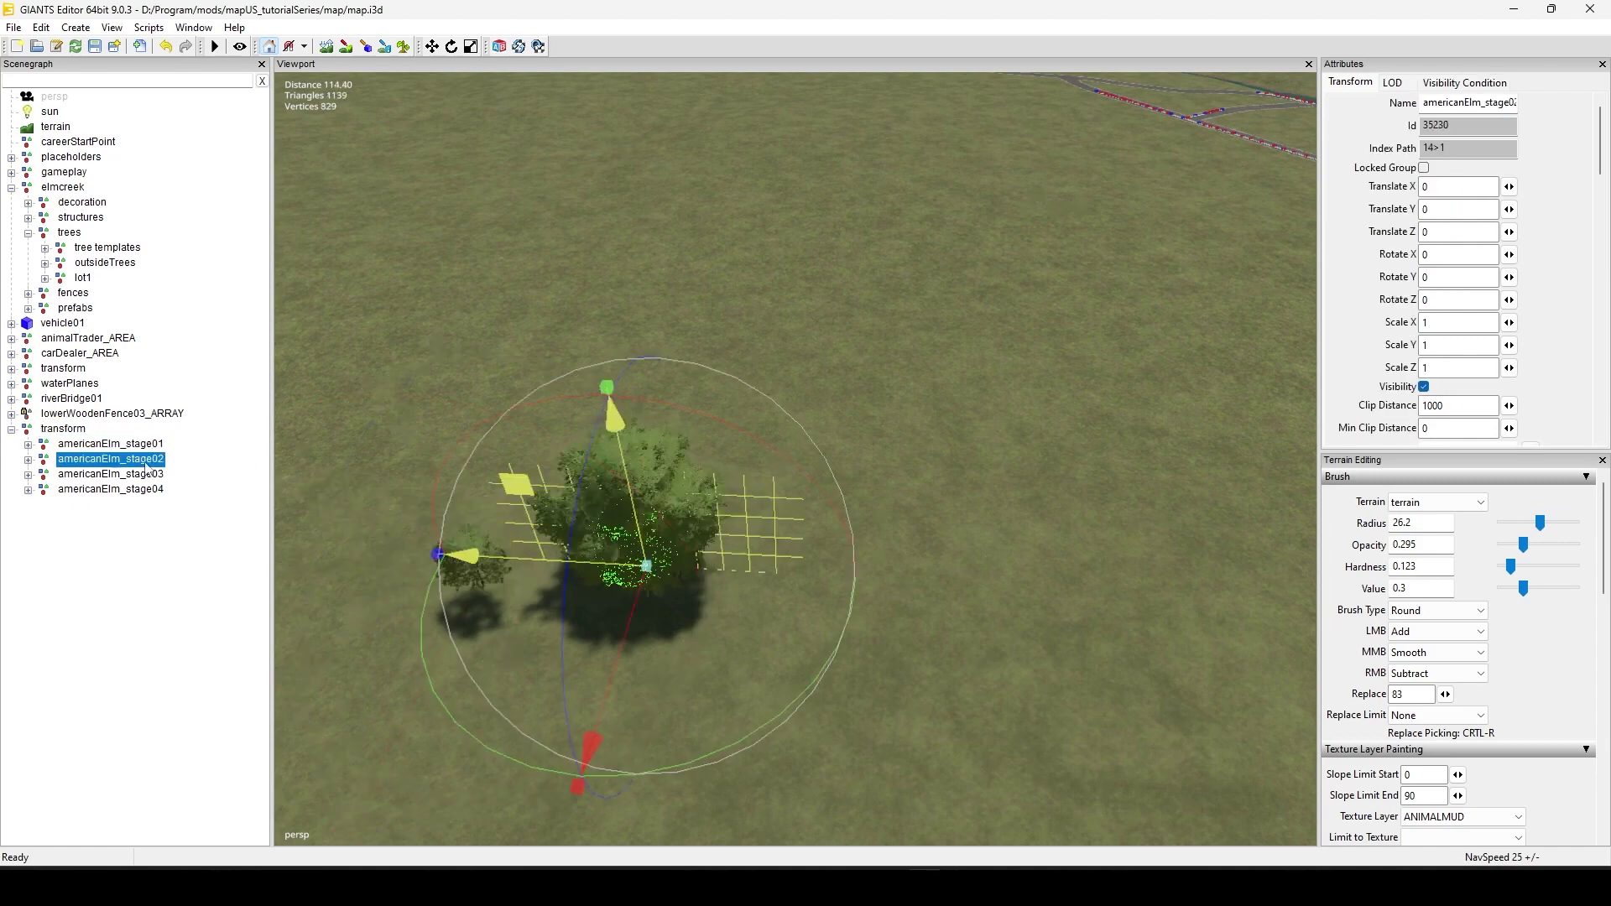
pyautogui.keyDown('alt'); pyautogui.moveTo(855, 433); pyautogui.dragTo(900, 568, button='middle'); pyautogui.keyUp('alt')
pyautogui.keyDown('alt'); pyautogui.moveTo(900, 567); pyautogui.dragTo(751, 550); pyautogui.keyUp('alt')
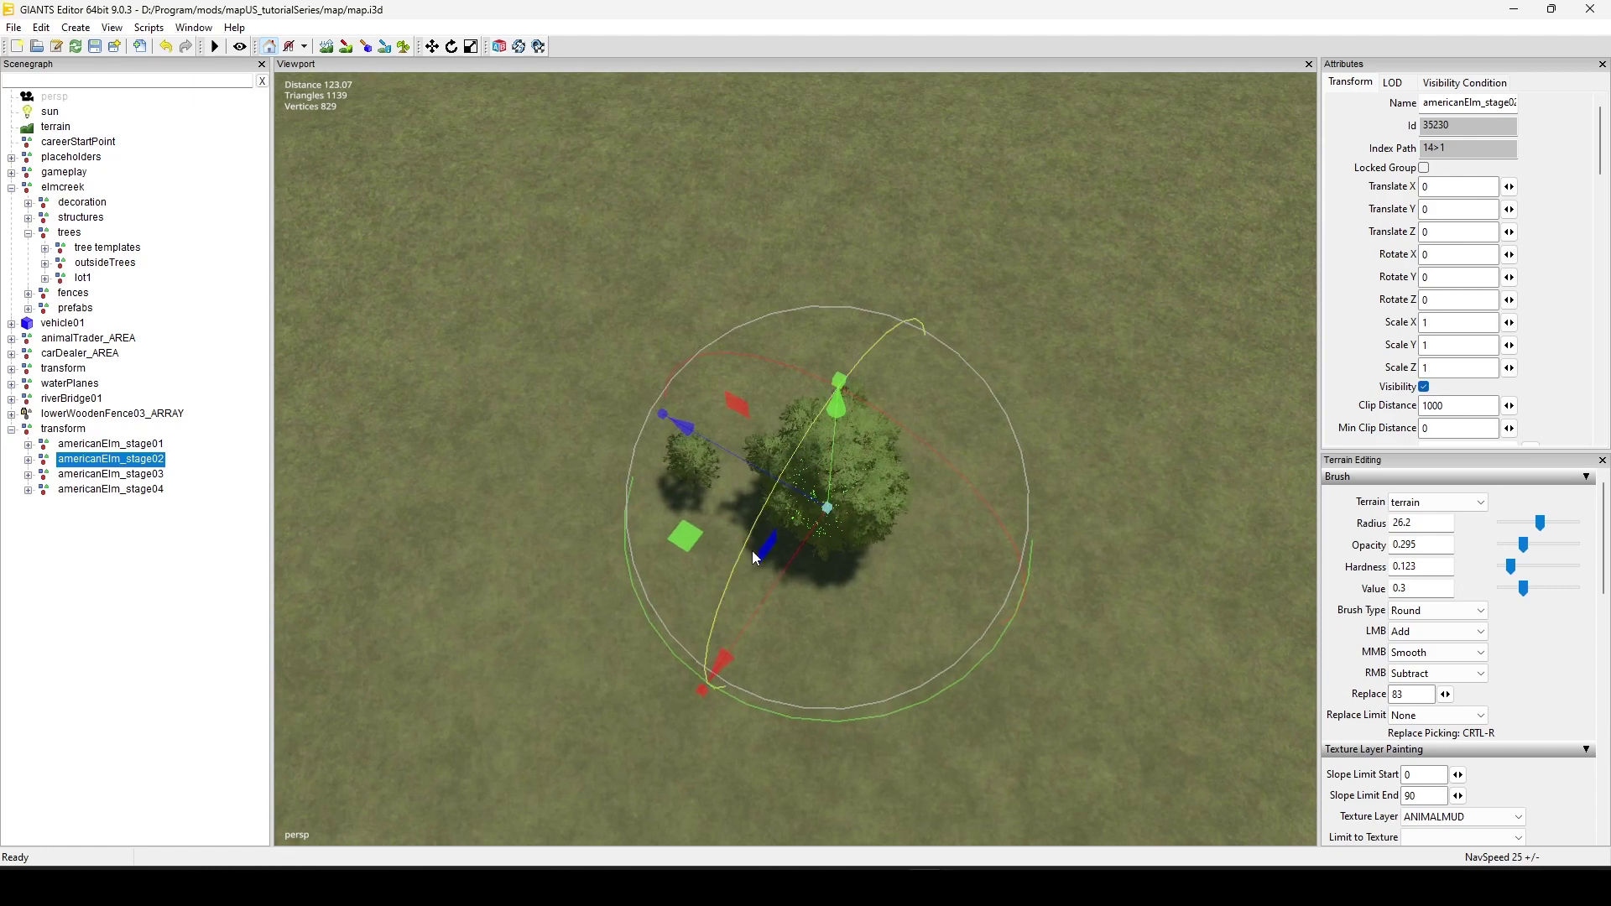
pyautogui.hotkey('ctrl', 'b')
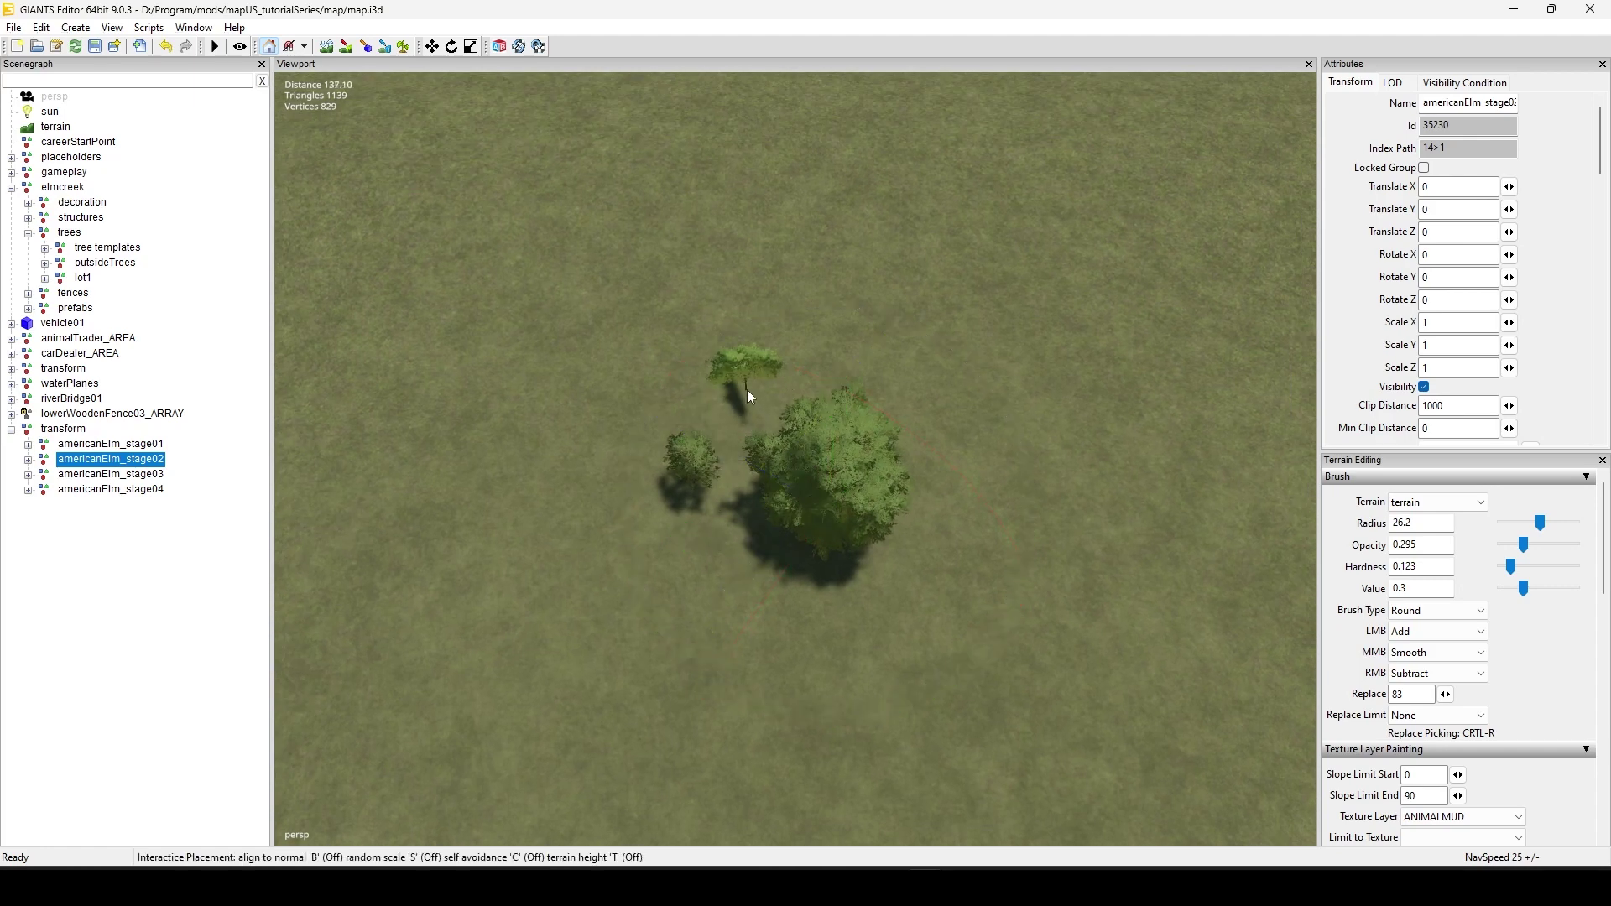
pyautogui.hotkey('ctrl', 'shift', 'i')
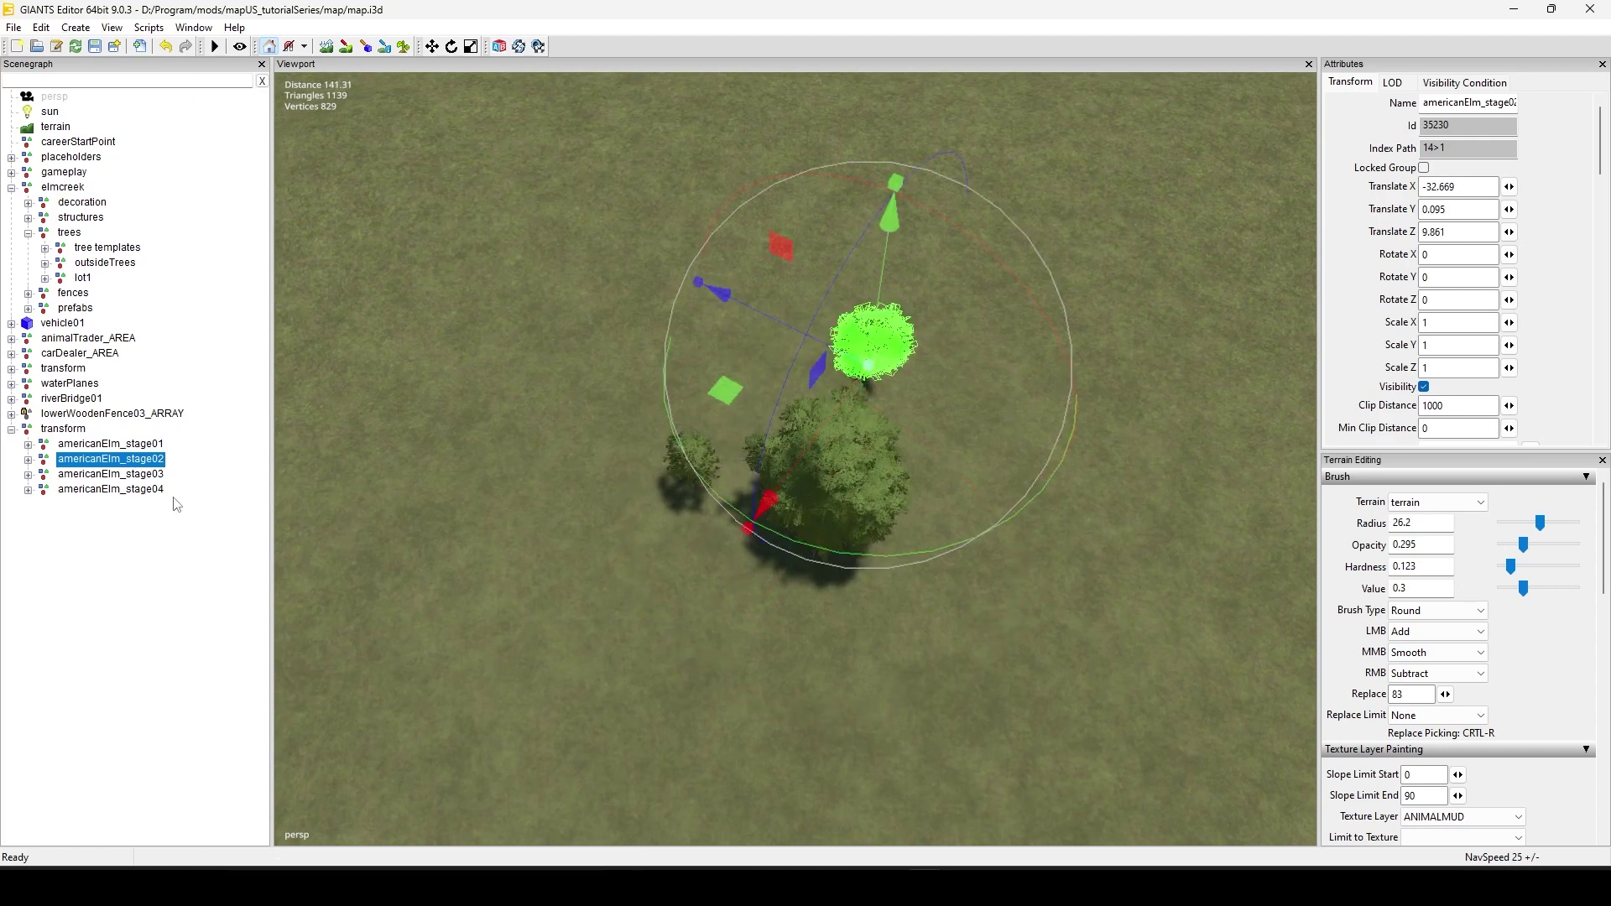
# Place the third elm growth stage onto the terrain near the others.
pyautogui.click(155, 475)
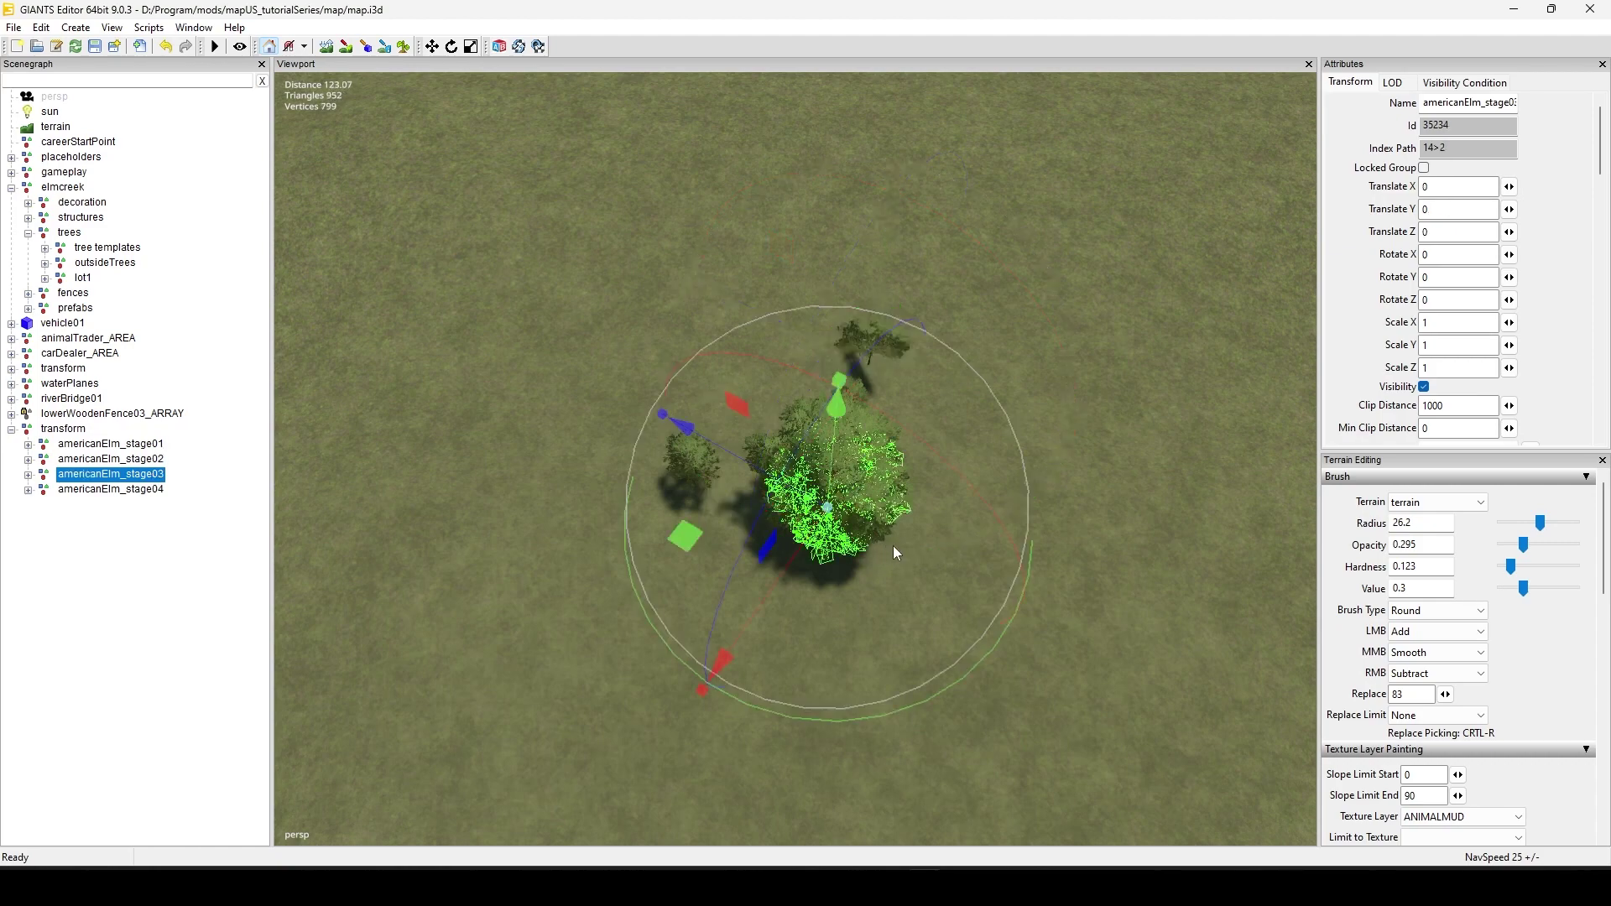
pyautogui.hotkey('ctrl', 'shift', 'i')
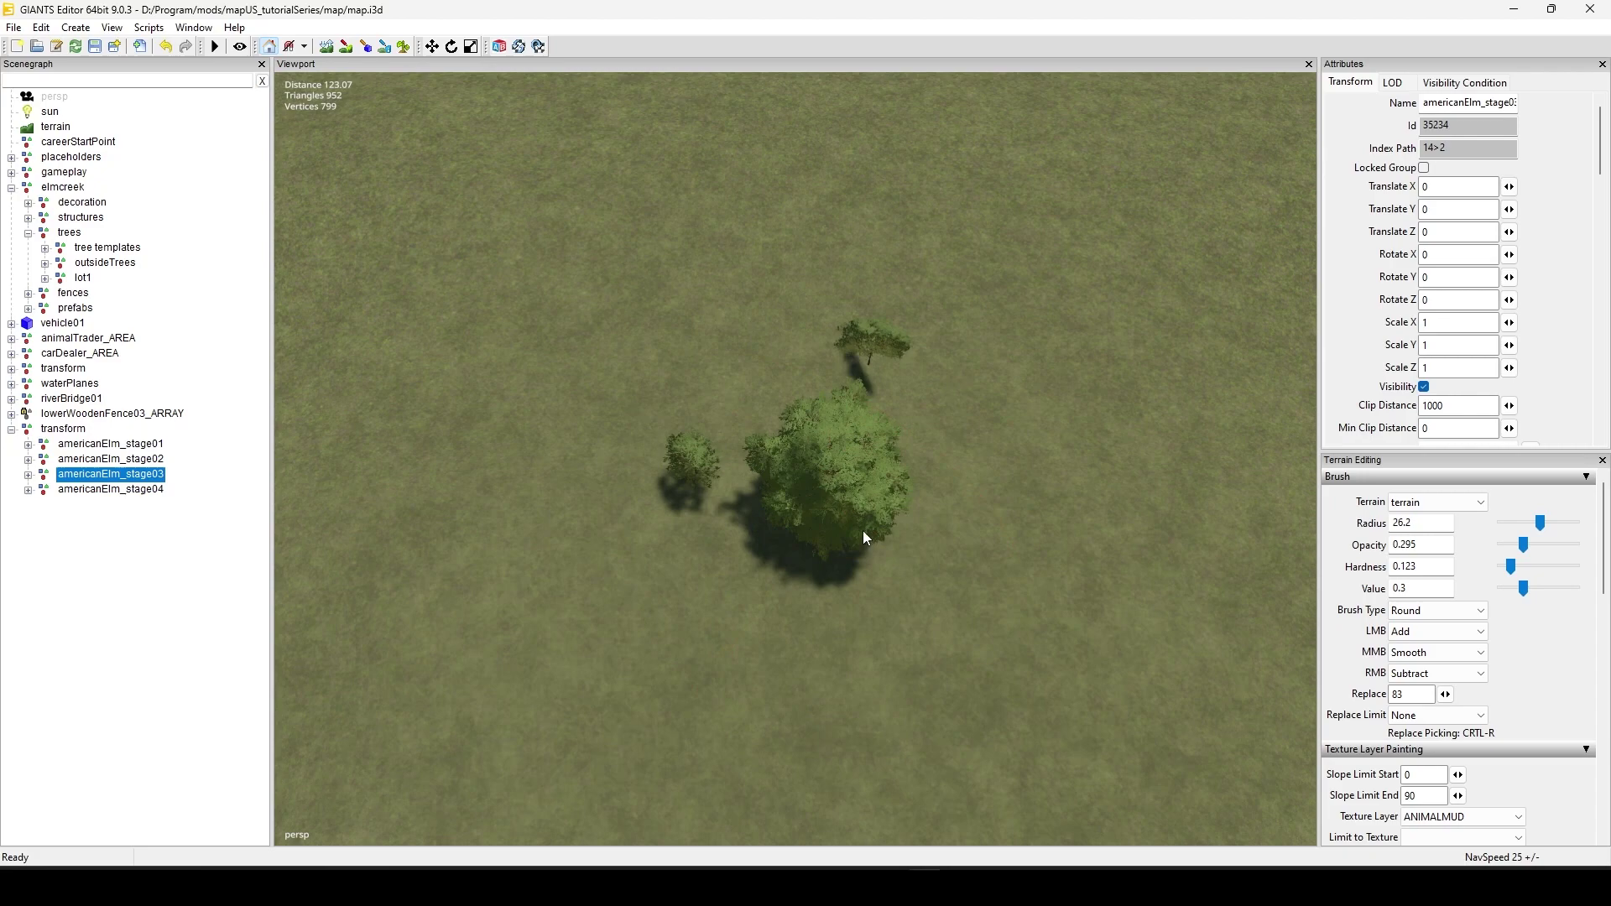
pyautogui.click(747, 351)
pyautogui.keyDown('alt'); pyautogui.moveTo(746, 350); pyautogui.dragTo(839, 565); pyautogui.keyUp('alt')
pyautogui.moveTo(840, 565); pyautogui.dragTo(1124, 428, button='right')
# Lower the small front elm to Translate Y 0.33, then reselect the whole group.
pyautogui.click(769, 289)
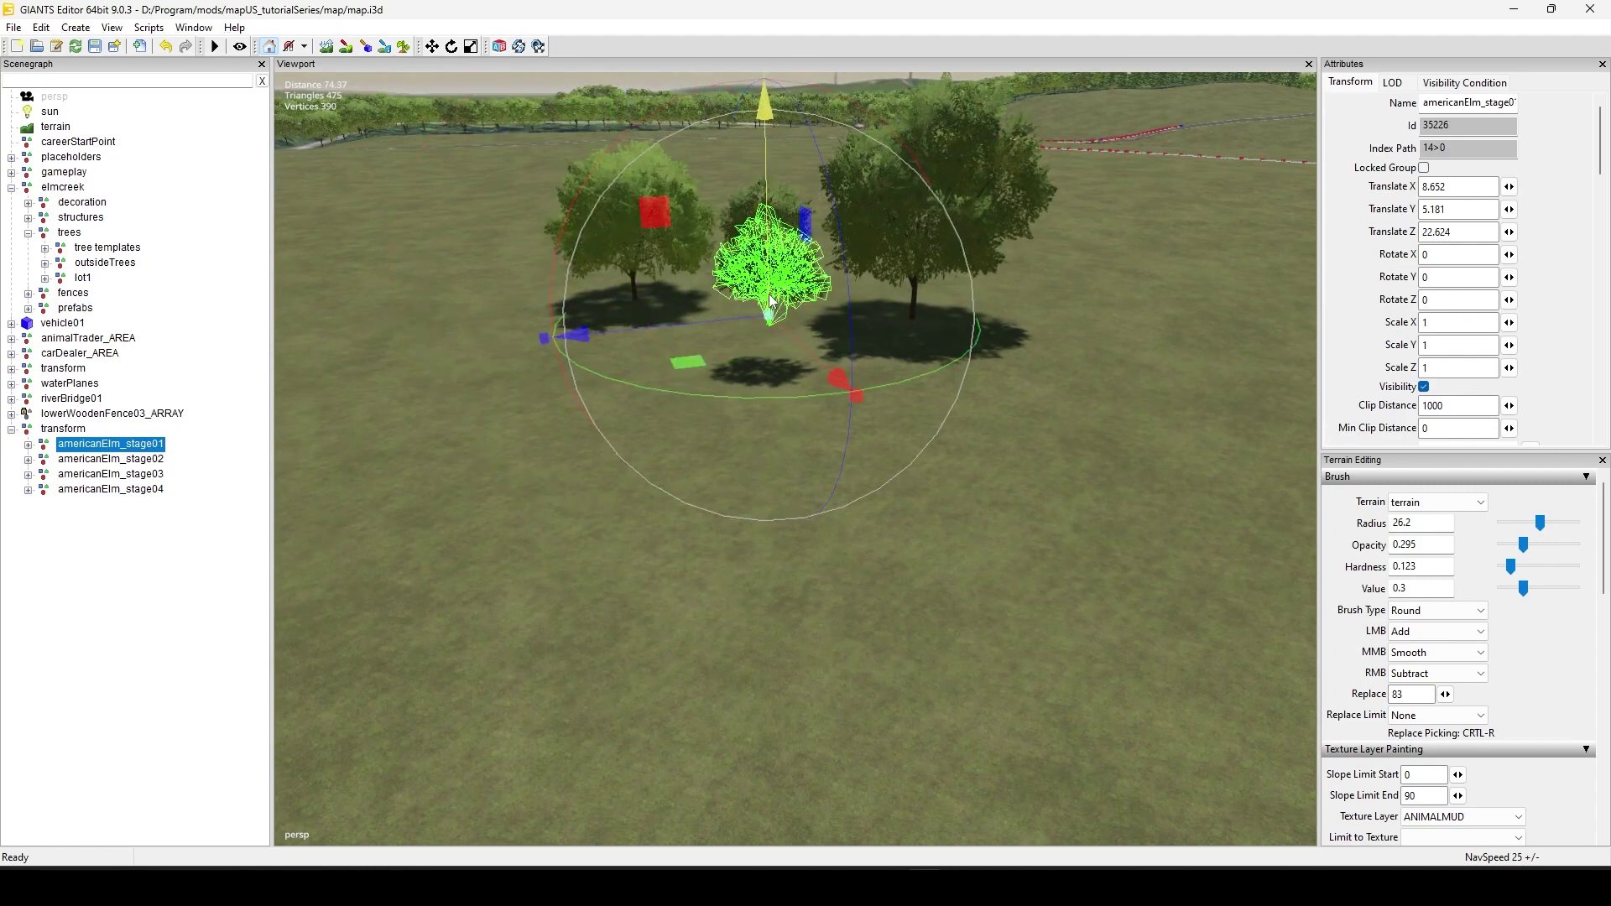
pyautogui.moveTo(759, 203); pyautogui.dragTo(750, 222)
pyautogui.moveTo(1008, 442); pyautogui.dragTo(812, 799, button='right')
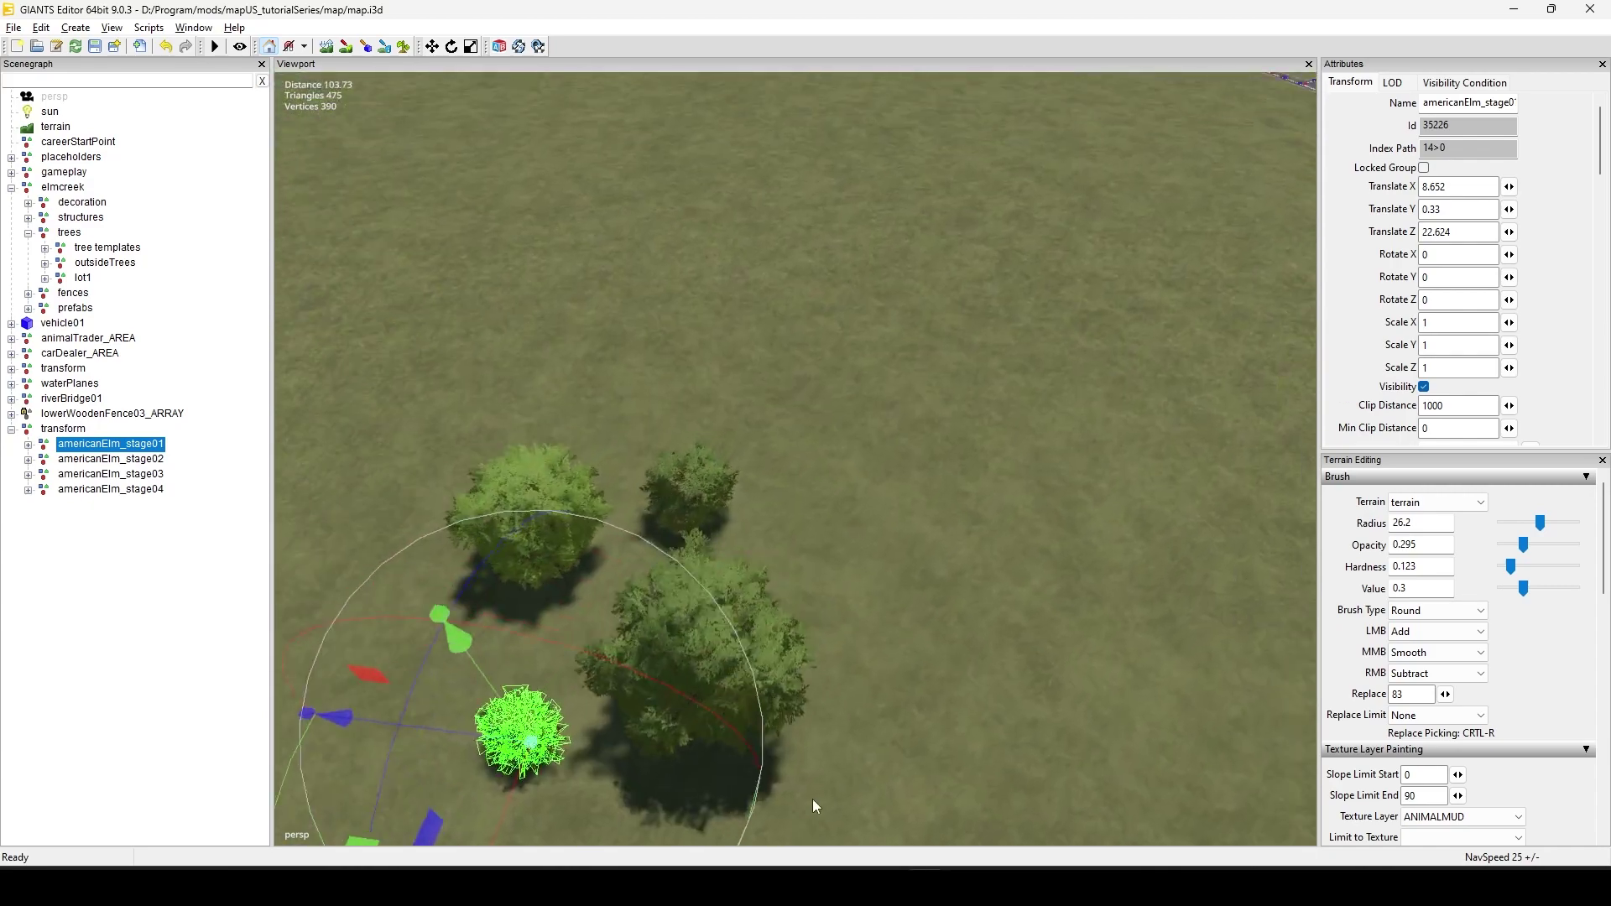
pyautogui.click(64, 428)
pyautogui.moveTo(891, 421); pyautogui.dragTo(835, 515, button='right')
# Mesh-paint a test cluster of elm groups onto the terrain and inspect it.
pyautogui.moveTo(835, 515); pyautogui.dragTo(655, 434, button='middle')
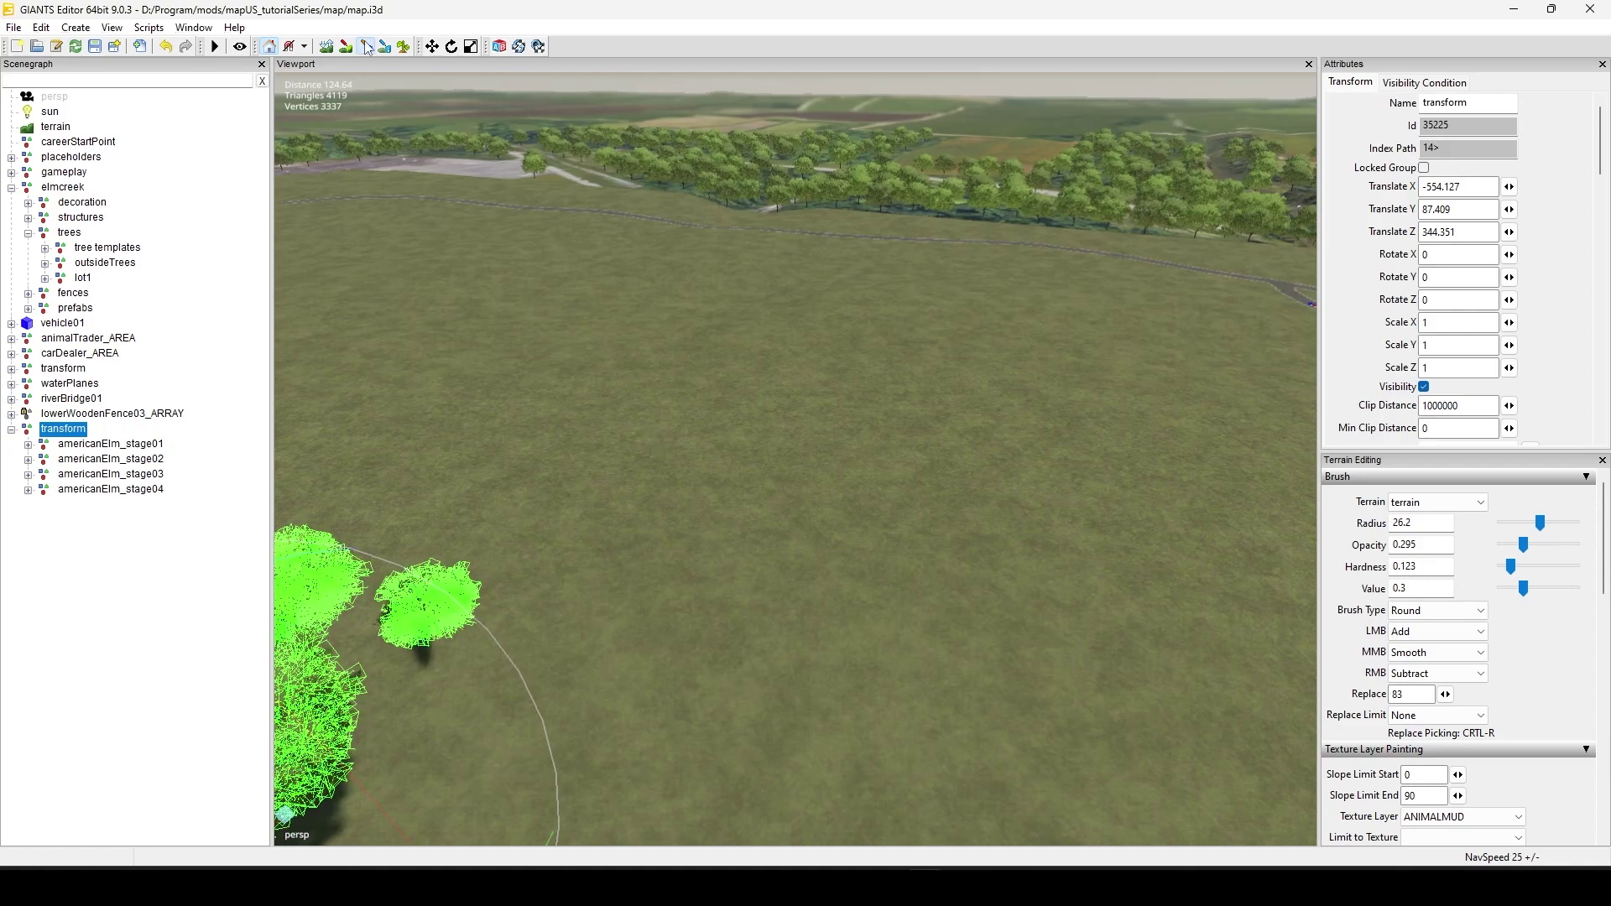
pyautogui.click(368, 47)
pyautogui.click(872, 435)
pyautogui.moveTo(856, 523)
pyautogui.mouseDown(button='middle')
pyautogui.moveTo(772, 761)
pyautogui.moveTo(908, 621)
pyautogui.mouseUp(button='middle')
pyautogui.moveTo(908, 621)
pyautogui.keyDown('alt'); pyautogui.mouseDown()
pyautogui.moveTo(750, 630)
pyautogui.moveTo(1156, 620)
pyautogui.moveTo(1041, 634)
pyautogui.mouseUp(); pyautogui.keyUp('alt')
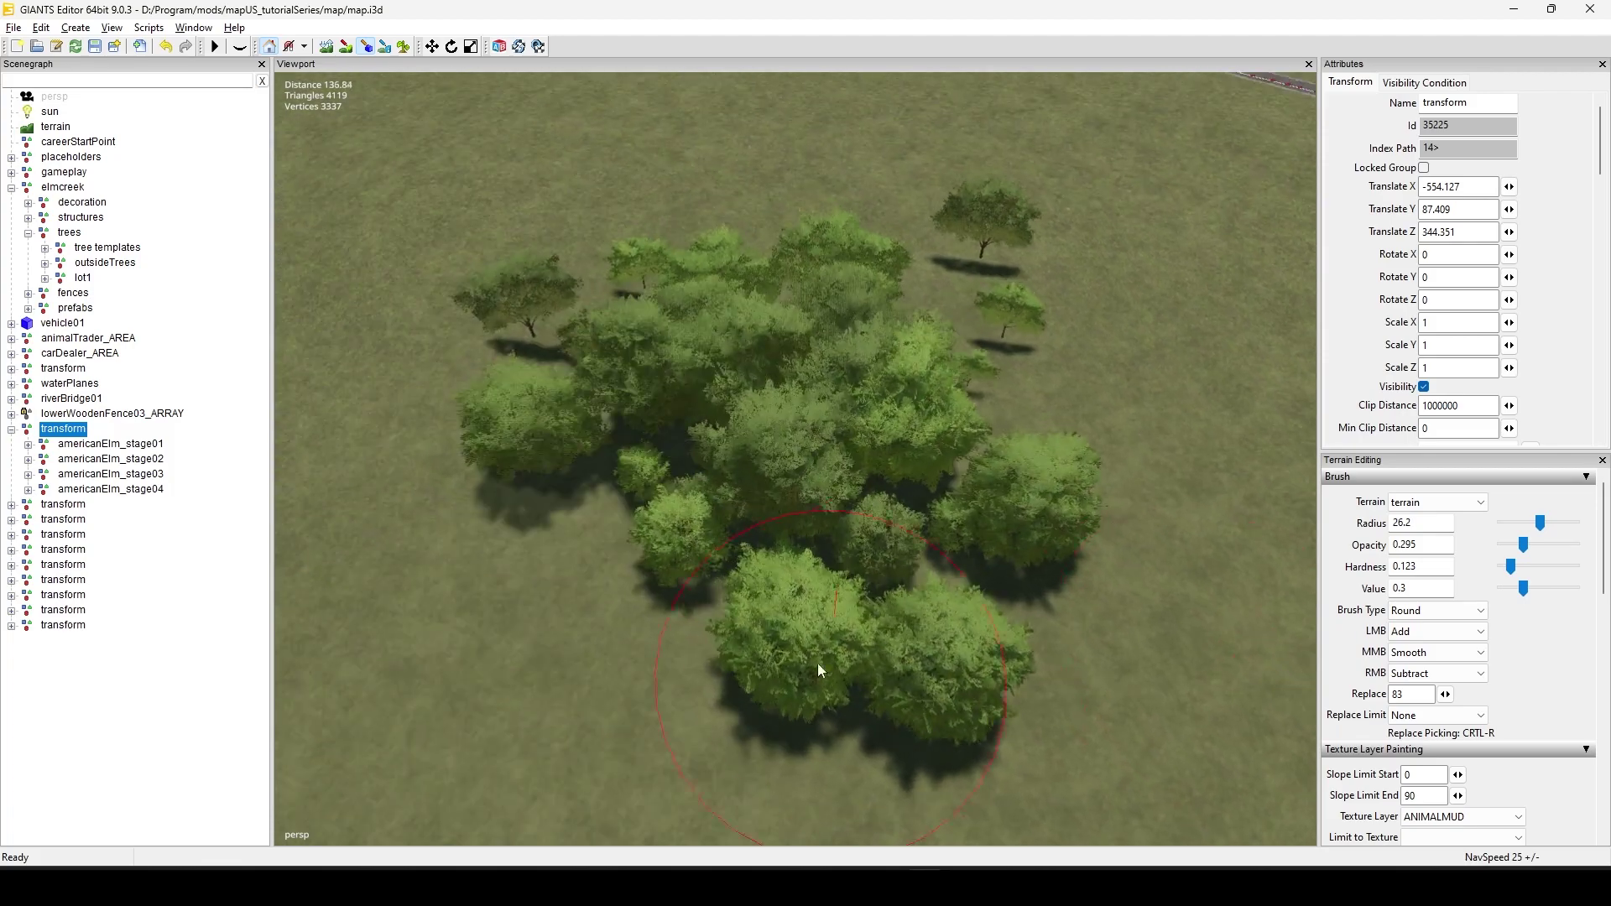
pyautogui.scroll(4, 807, 666)
pyautogui.moveTo(808, 667); pyautogui.dragTo(661, 563, button='middle')
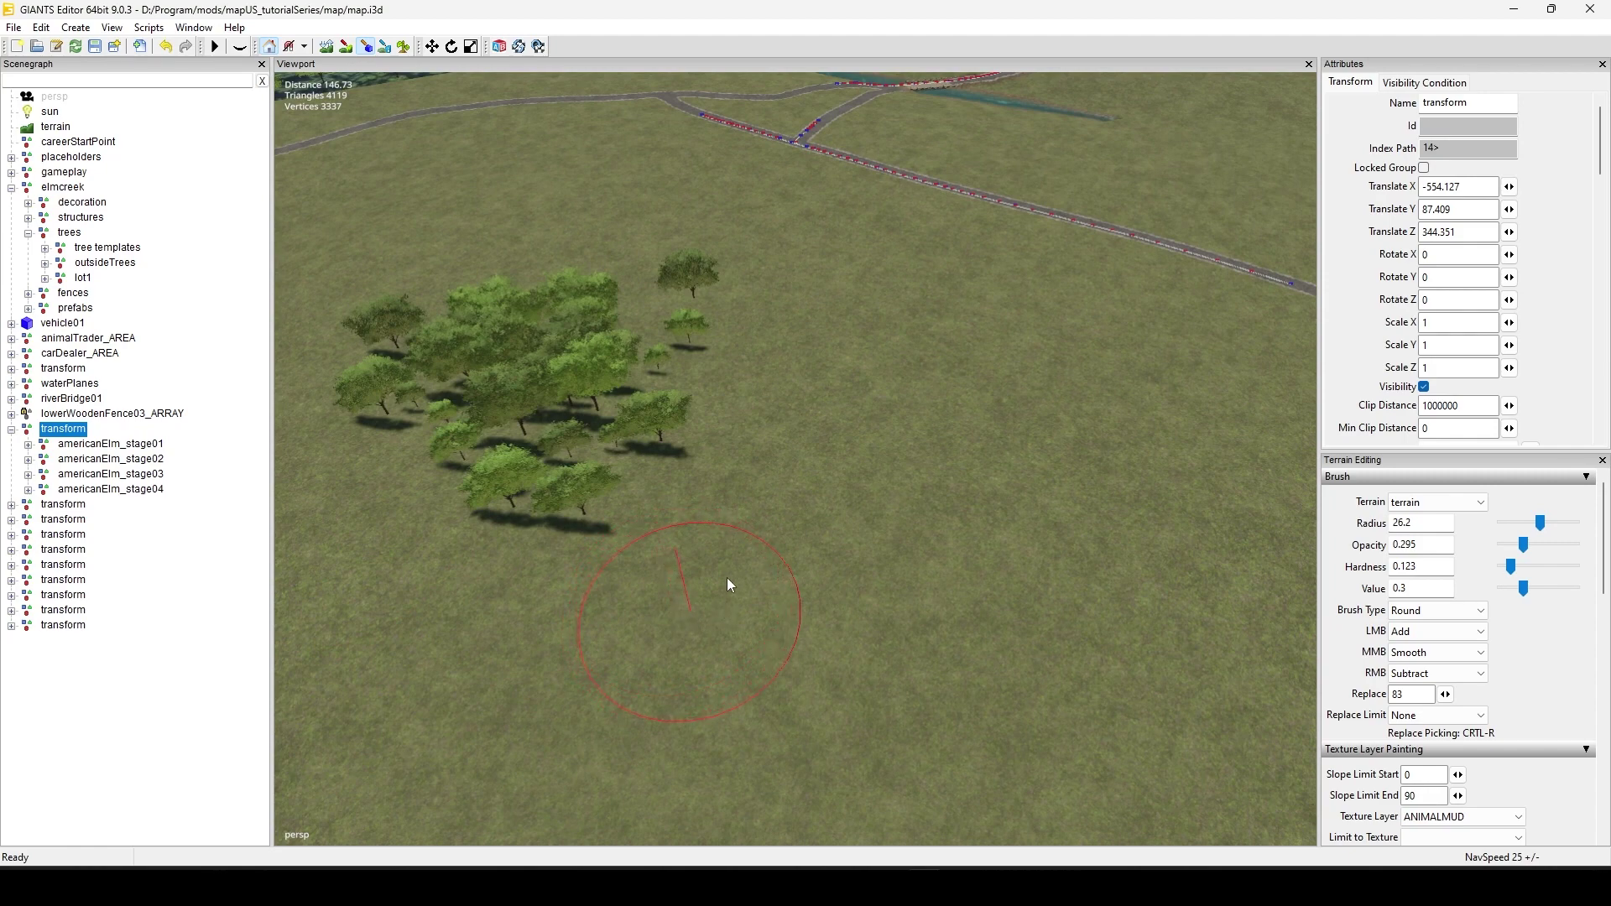
# Undo the test cluster and scroll the Terrain Editing panel to Mesh Painting.
pyautogui.hotkey('ctrl', 'z')
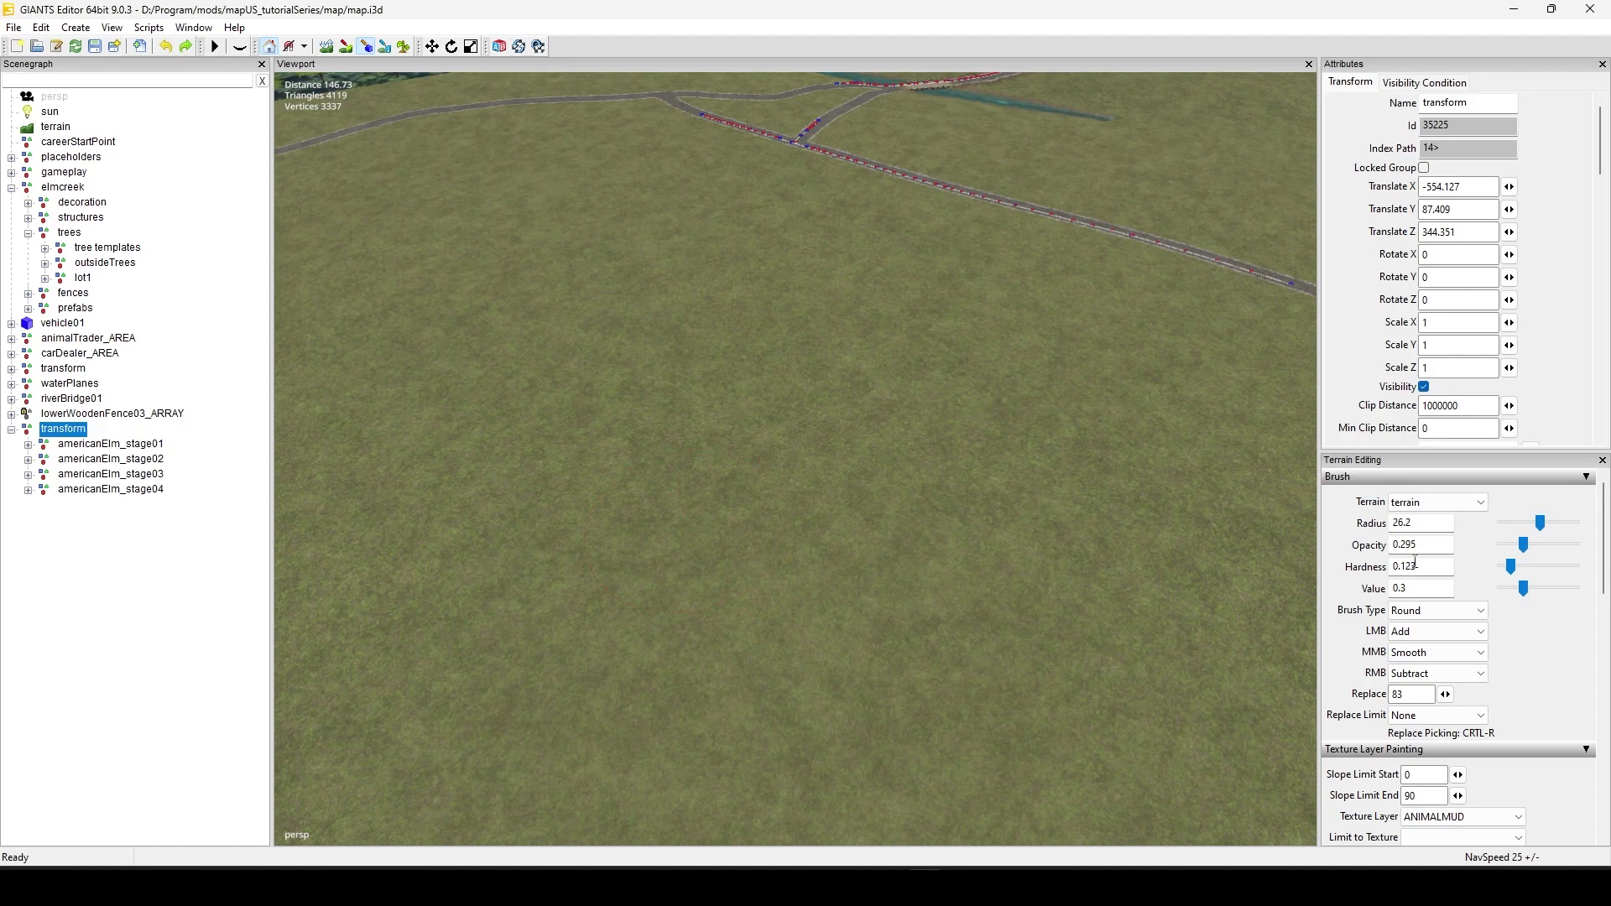
pyautogui.scroll(-3, 1522, 629)
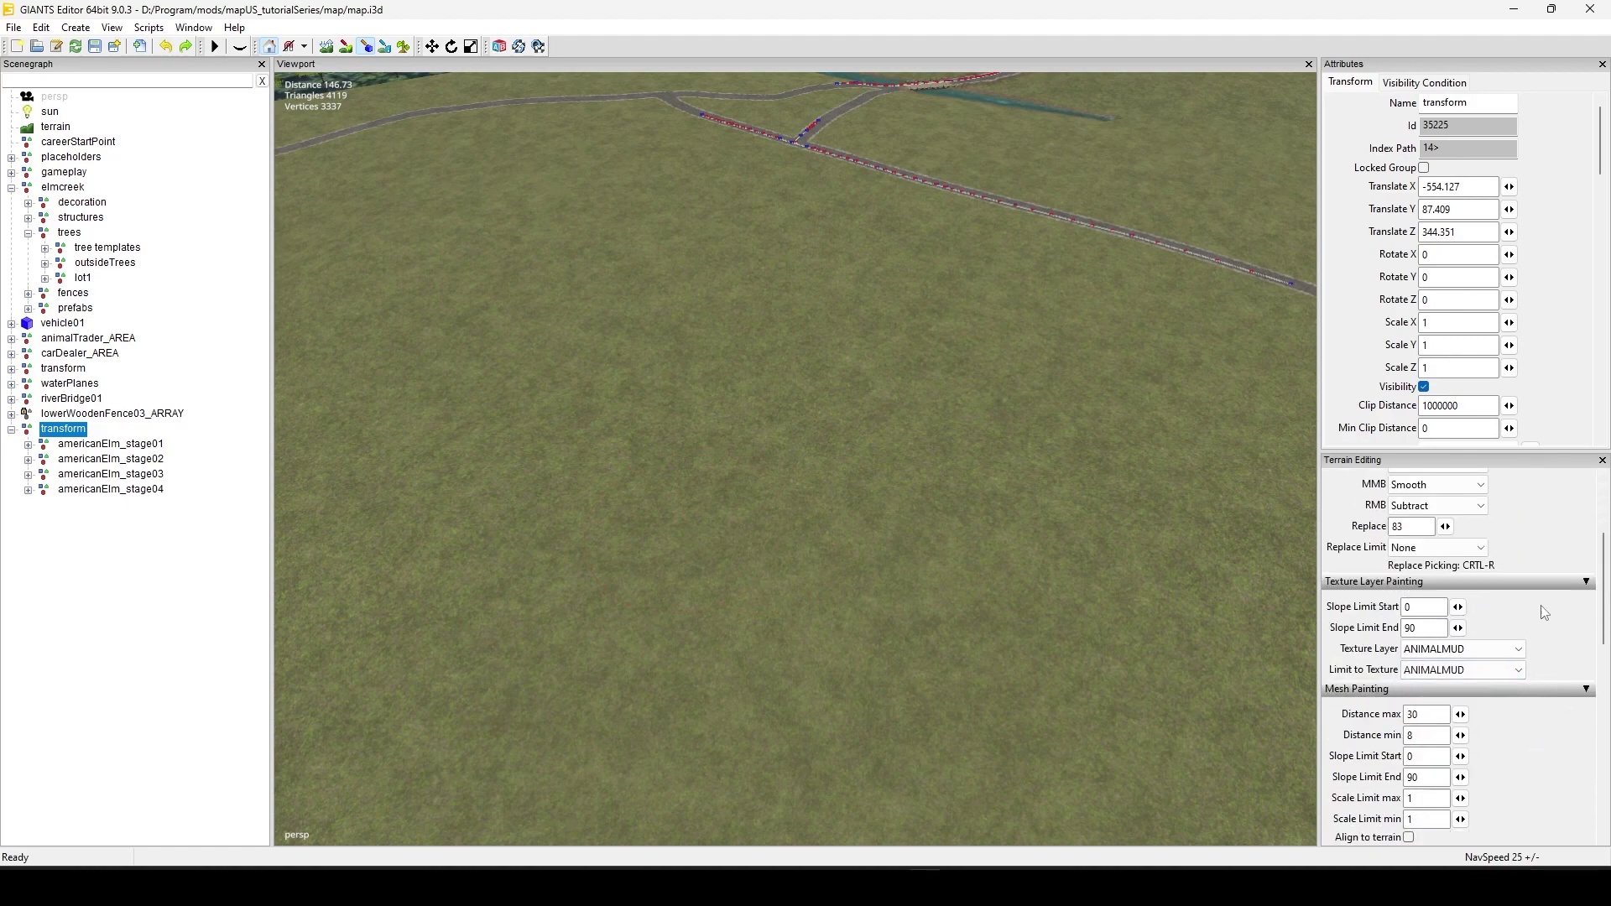
pyautogui.scroll(-3, 1543, 752)
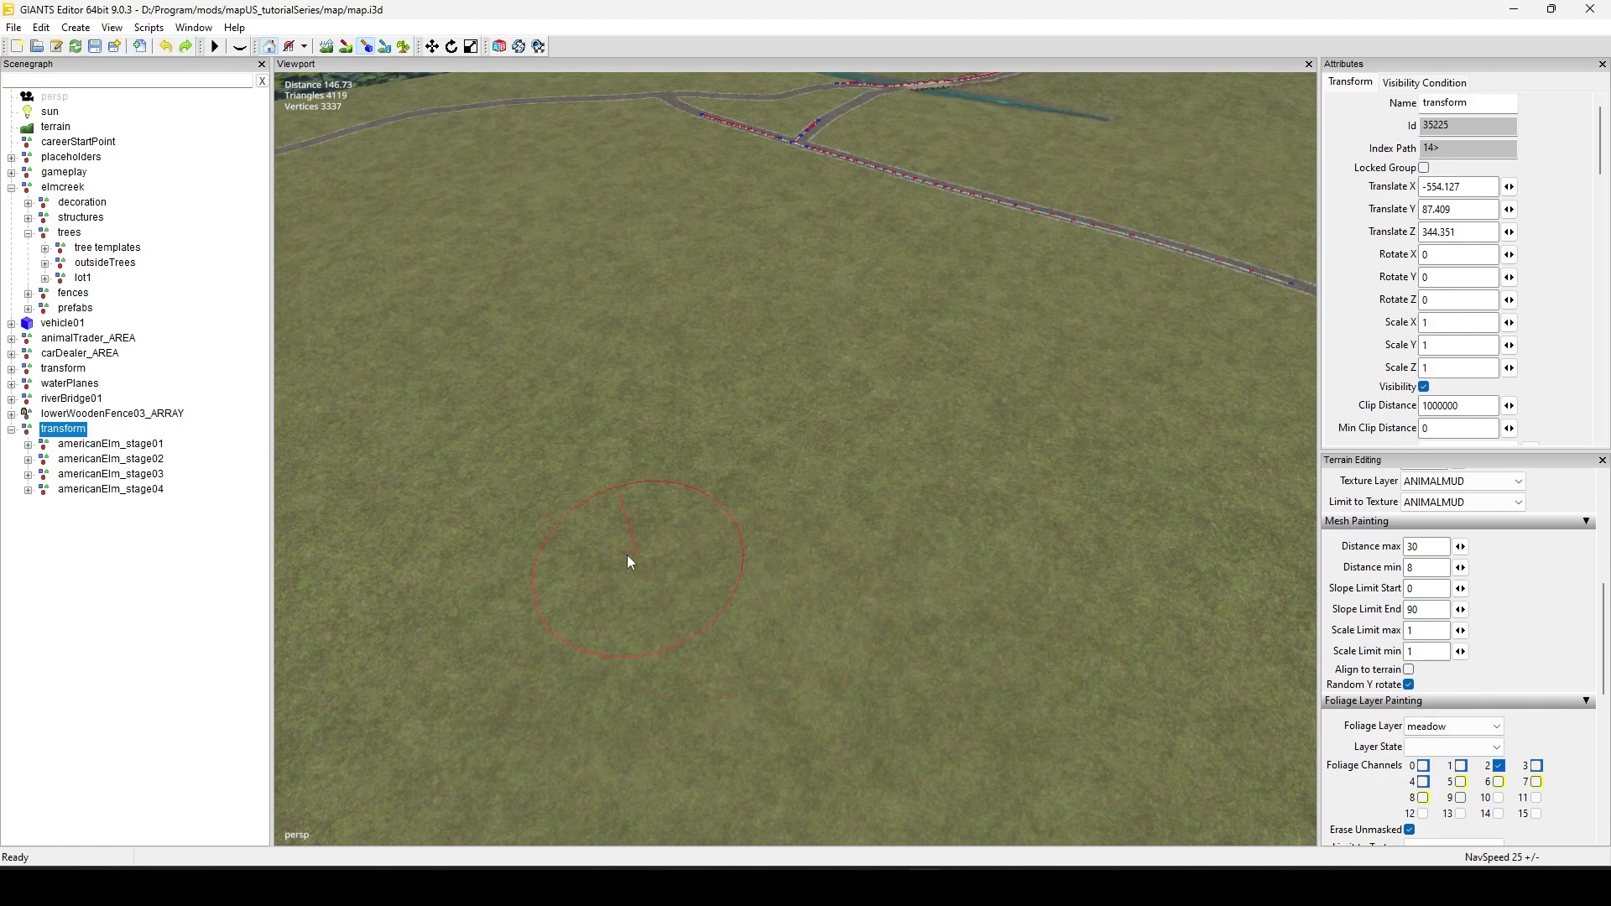
# Zoom out from the elm group and pan to an empty stretch of field.
pyautogui.keyDown('alt'); pyautogui.moveTo(828, 470); pyautogui.dragTo(718, 461); pyautogui.keyUp('alt')
pyautogui.keyDown('alt'); pyautogui.moveTo(717, 461); pyautogui.dragTo(1068, 157, button='middle'); pyautogui.keyUp('alt')
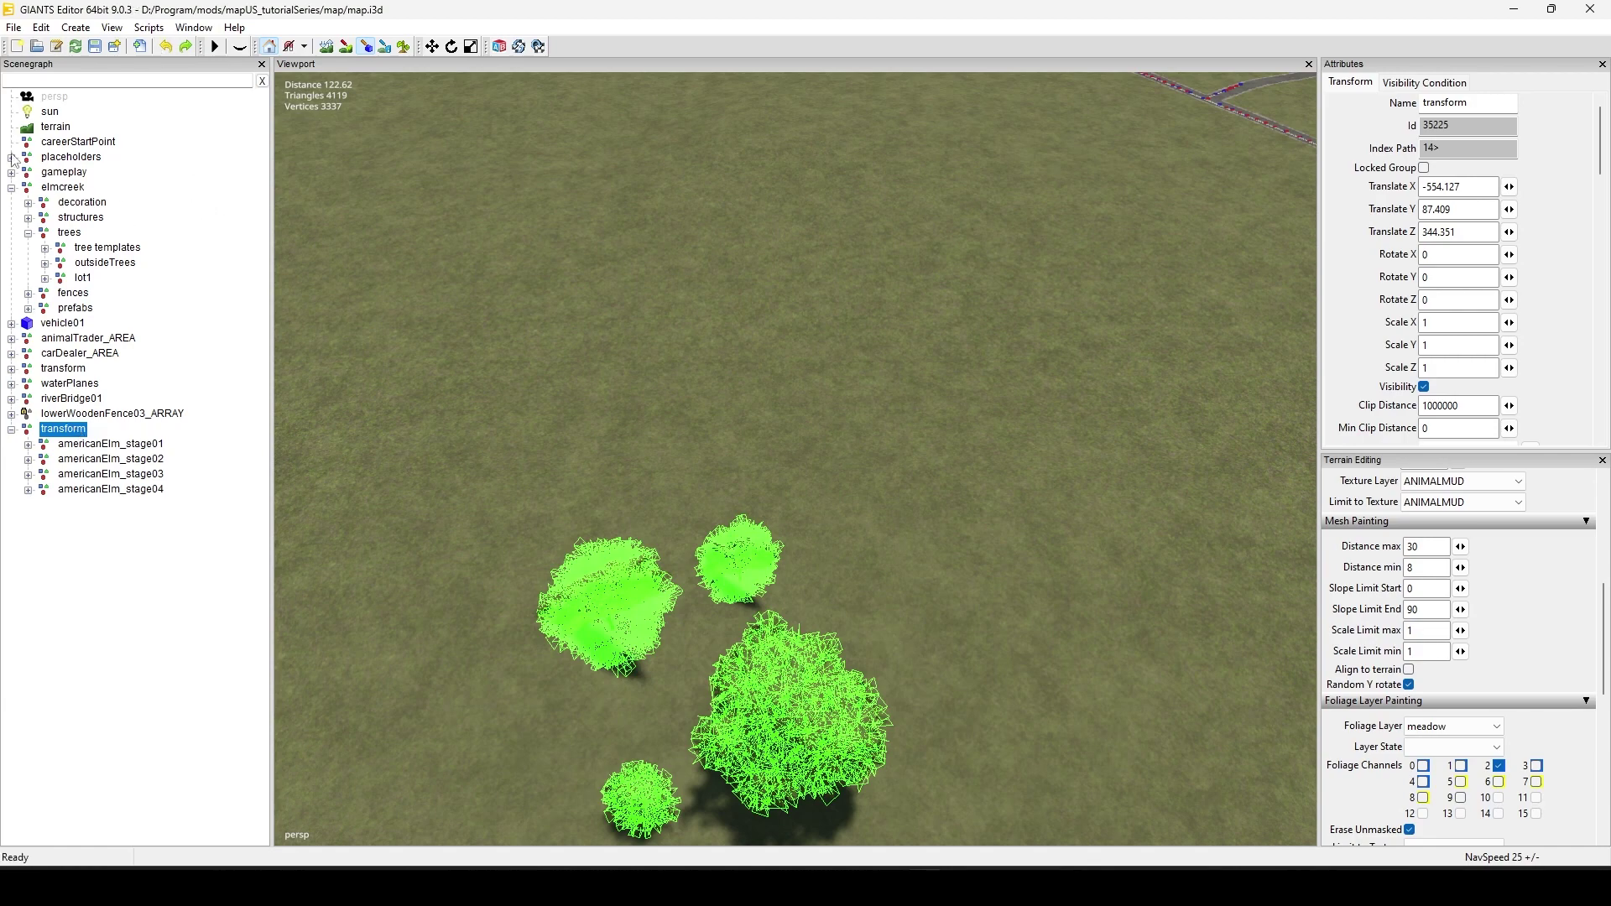
pyautogui.keyDown('alt'); pyautogui.moveTo(755, 384); pyautogui.dragTo(629, 513, button='right'); pyautogui.keyUp('alt')
pyautogui.keyDown('alt'); pyautogui.moveTo(786, 519); pyautogui.dragTo(895, 312, button='middle'); pyautogui.keyUp('alt')
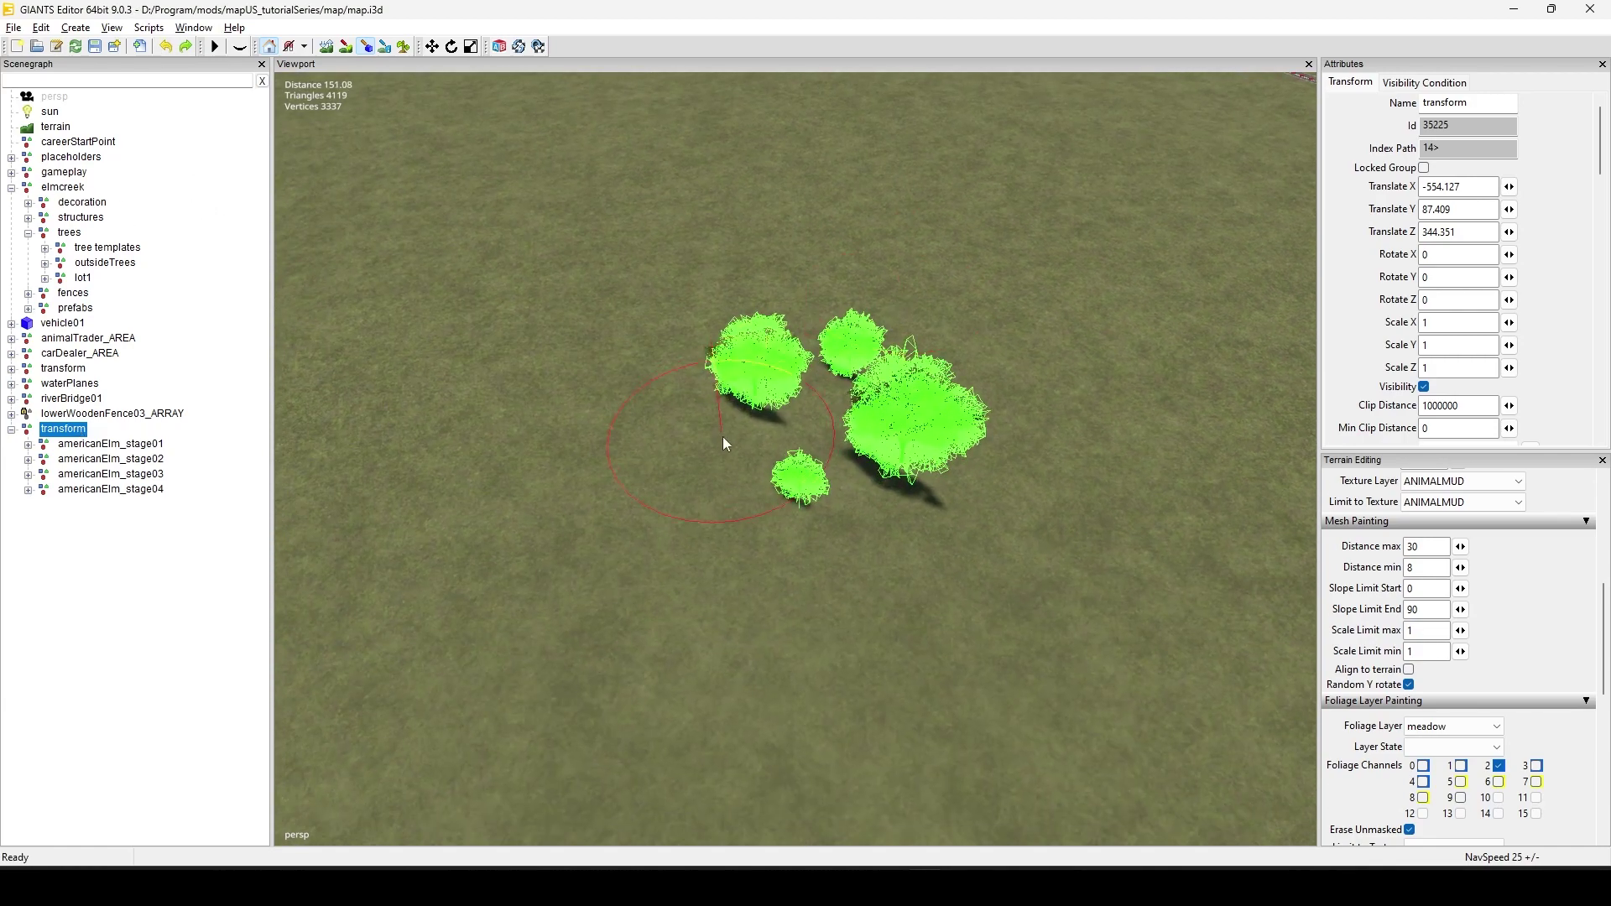
pyautogui.keyDown('alt'); pyautogui.moveTo(722, 437); pyautogui.dragTo(764, 528); pyautogui.keyUp('alt')
pyautogui.keyDown('alt'); pyautogui.moveTo(764, 528); pyautogui.dragTo(1134, 463, button='middle'); pyautogui.keyUp('alt')
pyautogui.keyDown('alt'); pyautogui.moveTo(1133, 462); pyautogui.dragTo(963, 593, button='right'); pyautogui.keyUp('alt')
pyautogui.keyDown('alt'); pyautogui.moveTo(962, 593); pyautogui.dragTo(915, 631); pyautogui.keyUp('alt')
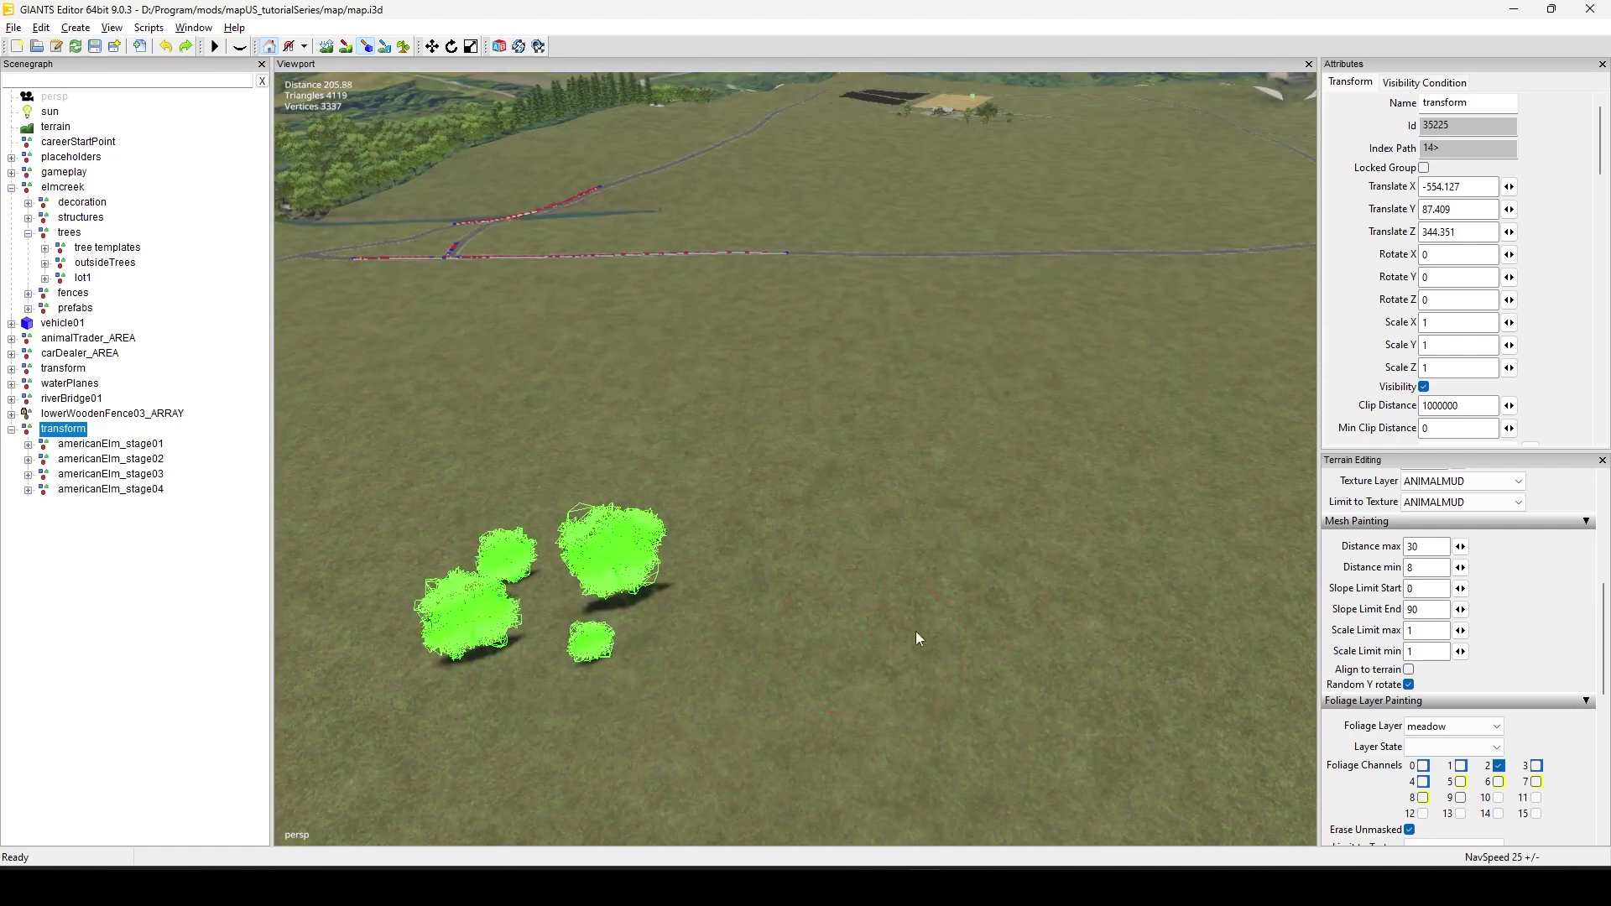
pyautogui.keyDown('alt'); pyautogui.moveTo(914, 630); pyautogui.dragTo(1146, 572, button='middle'); pyautogui.keyUp('alt')
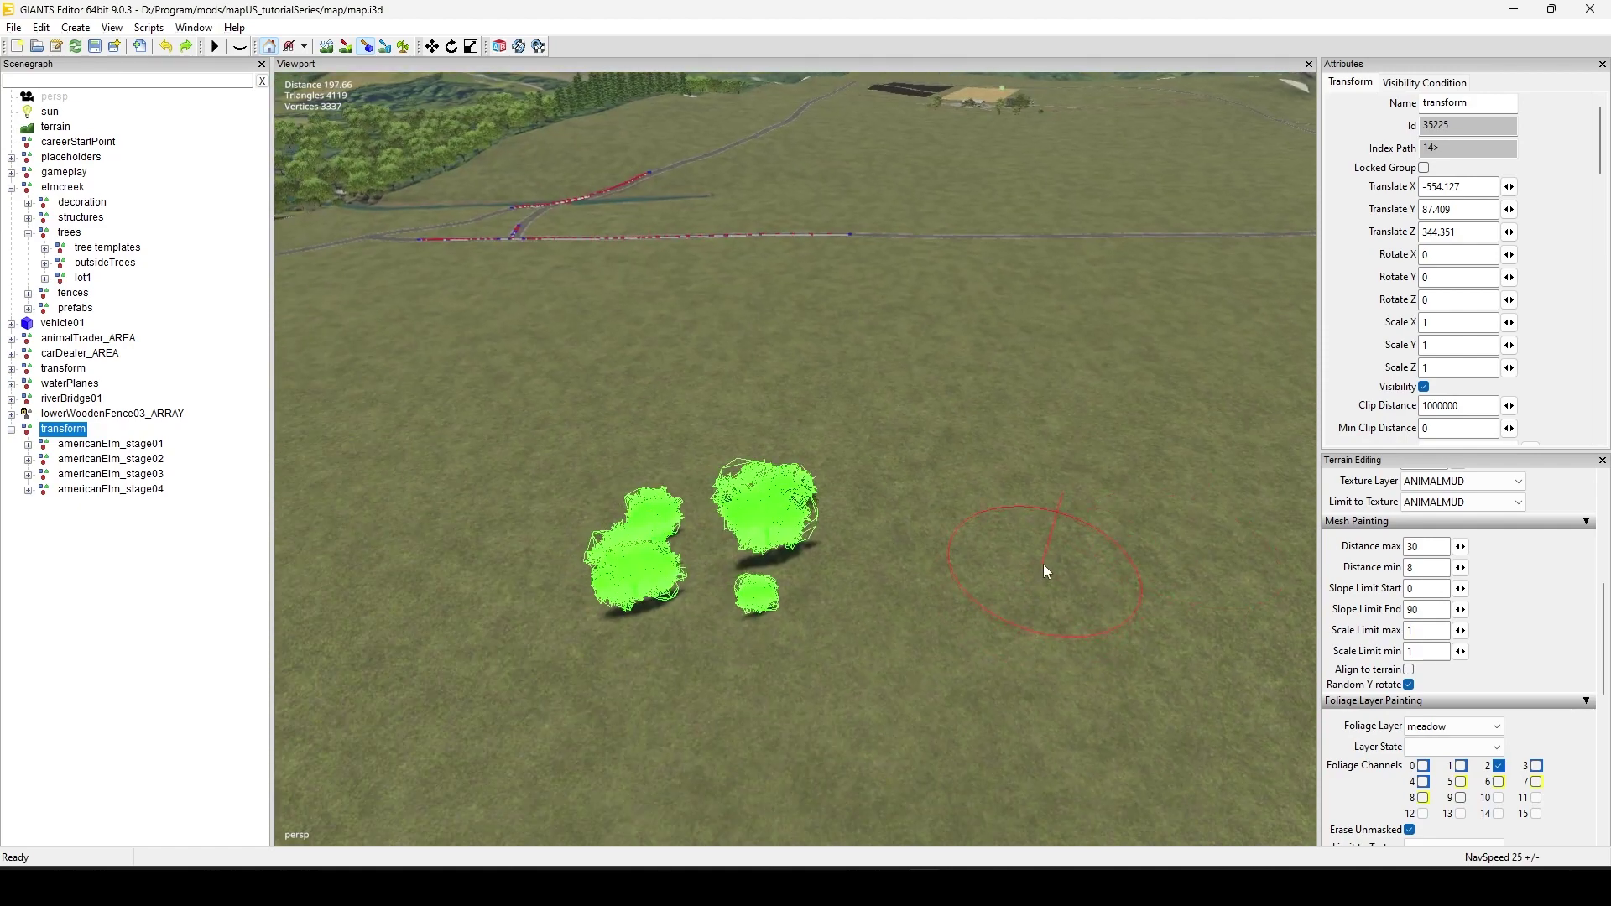
pyautogui.moveTo(1043, 564)
pyautogui.mouseDown(button='middle')
pyautogui.moveTo(737, 287)
pyautogui.moveTo(832, 515)
pyautogui.moveTo(955, 610)
pyautogui.moveTo(901, 583)
pyautogui.mouseUp(button='middle')
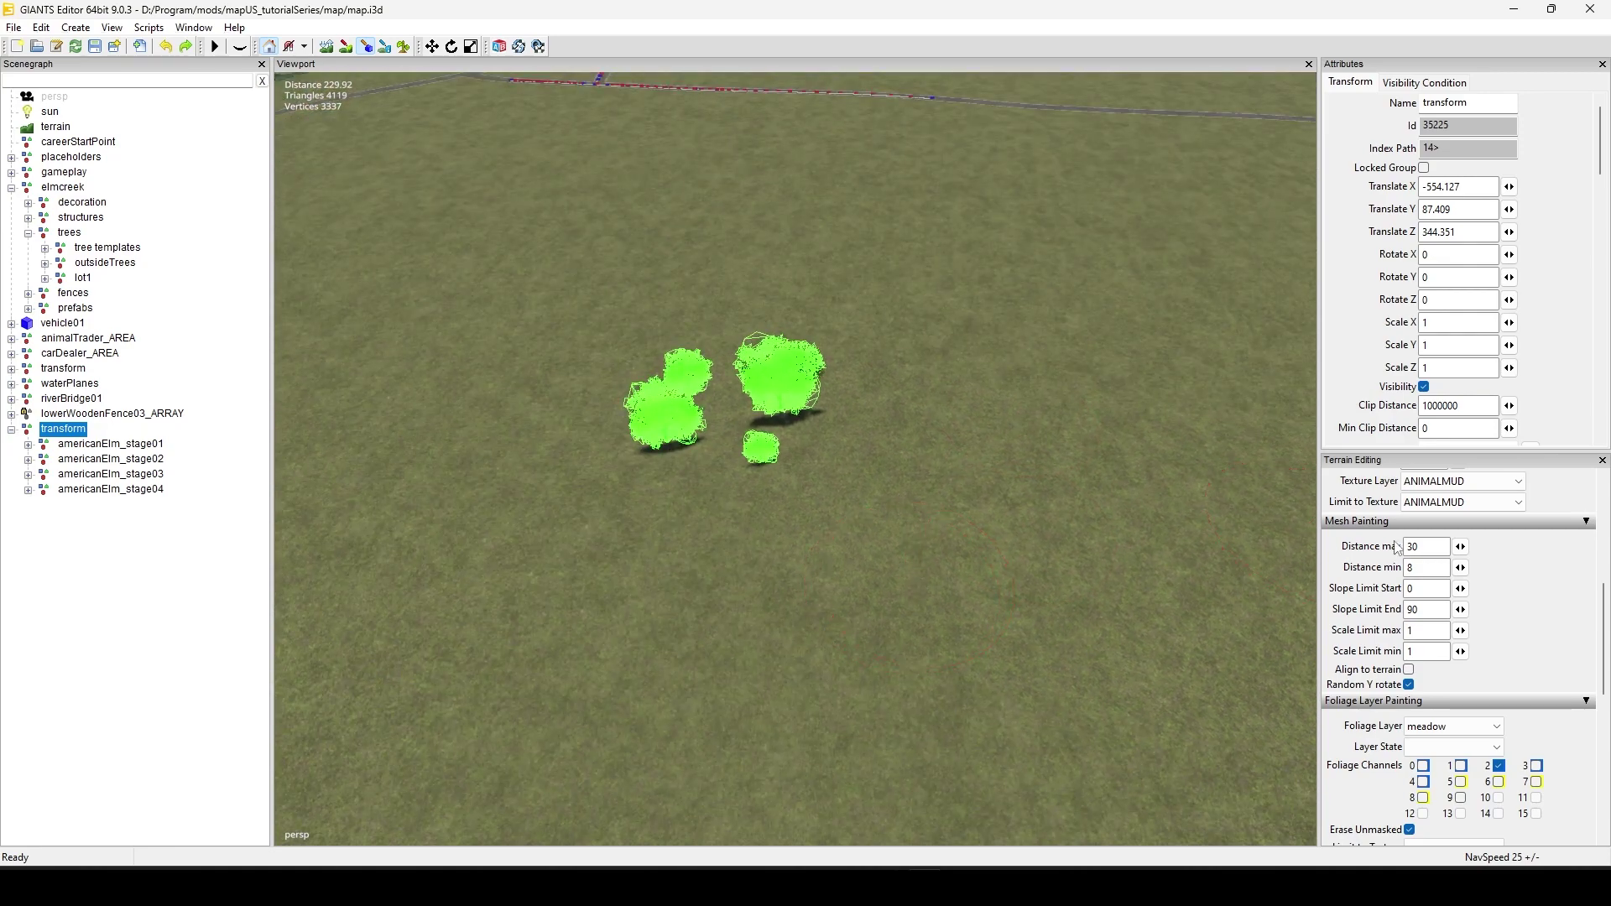
# Enter 12 and 300 for Distance min and max, which clamp to 100.
pyautogui.doubleClick(1429, 570)
pyautogui.write('120')
pyautogui.moveTo(1434, 547); pyautogui.dragTo(1391, 545)
pyautogui.write('300')
# Paint five widely spaced elm clusters across the open field.
pyautogui.moveTo(1051, 370)
pyautogui.keyDown('alt'); pyautogui.mouseDown(button='middle')
pyautogui.moveTo(873, 701)
pyautogui.moveTo(874, 637)
pyautogui.moveTo(675, 601)
pyautogui.moveTo(718, 604)
pyautogui.moveTo(854, 363)
pyautogui.mouseUp(button='middle'); pyautogui.keyUp('alt')
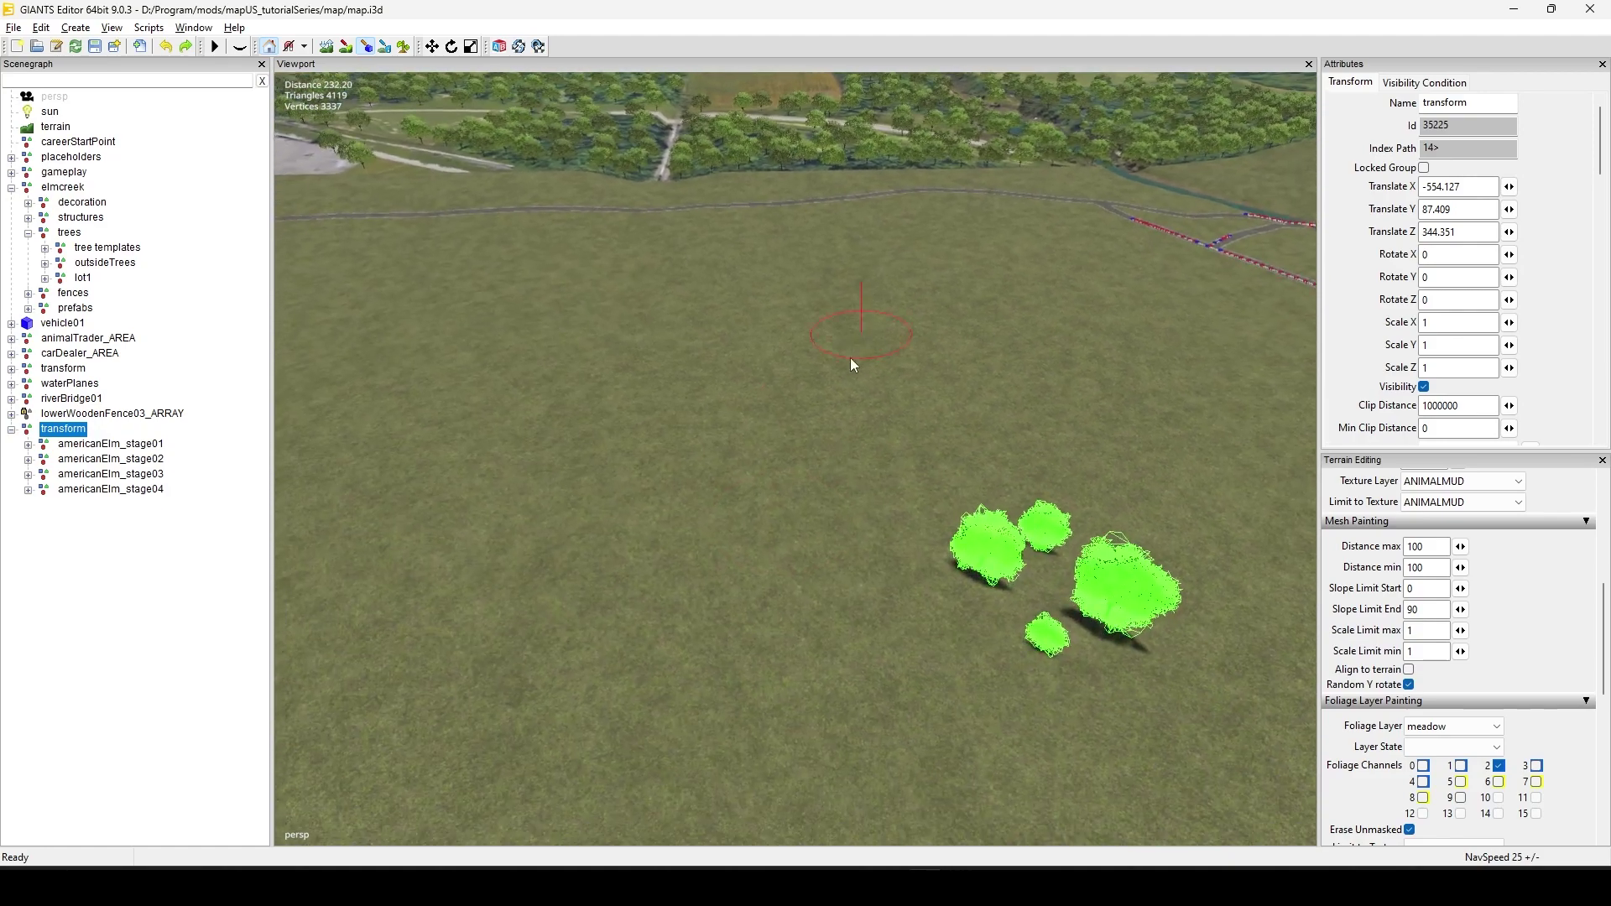
pyautogui.click(599, 374)
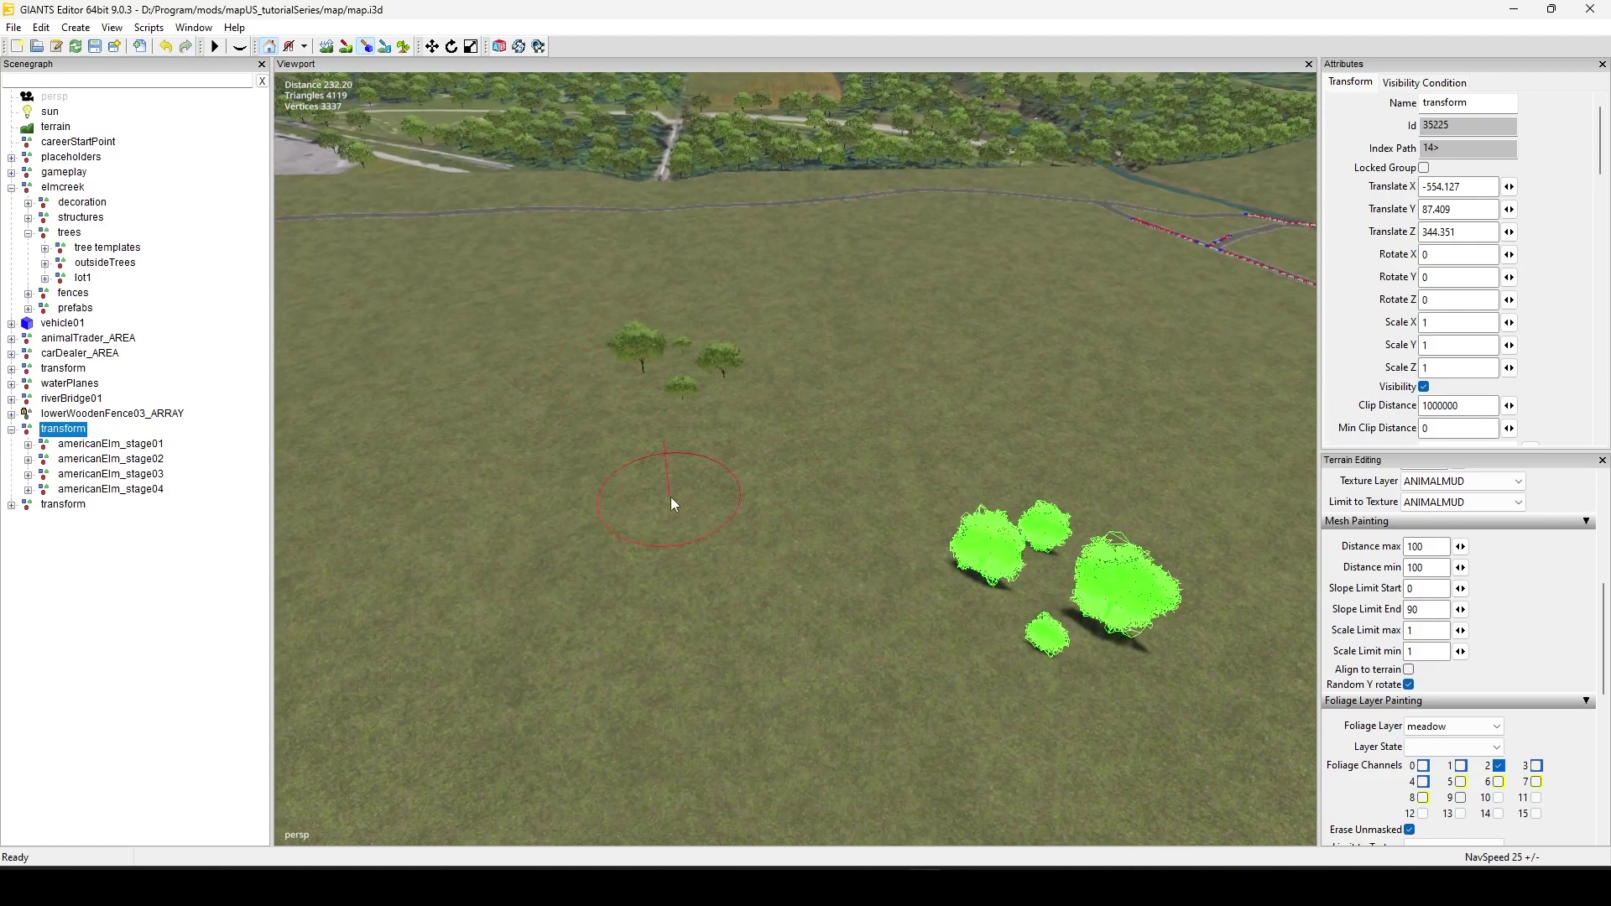
pyautogui.click(440, 357)
pyautogui.moveTo(441, 356)
pyautogui.keyDown('alt'); pyautogui.mouseDown()
pyautogui.moveTo(597, 505)
pyautogui.moveTo(558, 543)
pyautogui.mouseUp(); pyautogui.keyUp('alt')
pyautogui.keyDown('alt'); pyautogui.moveTo(558, 545); pyautogui.dragTo(152, 789, button='middle'); pyautogui.keyUp('alt')
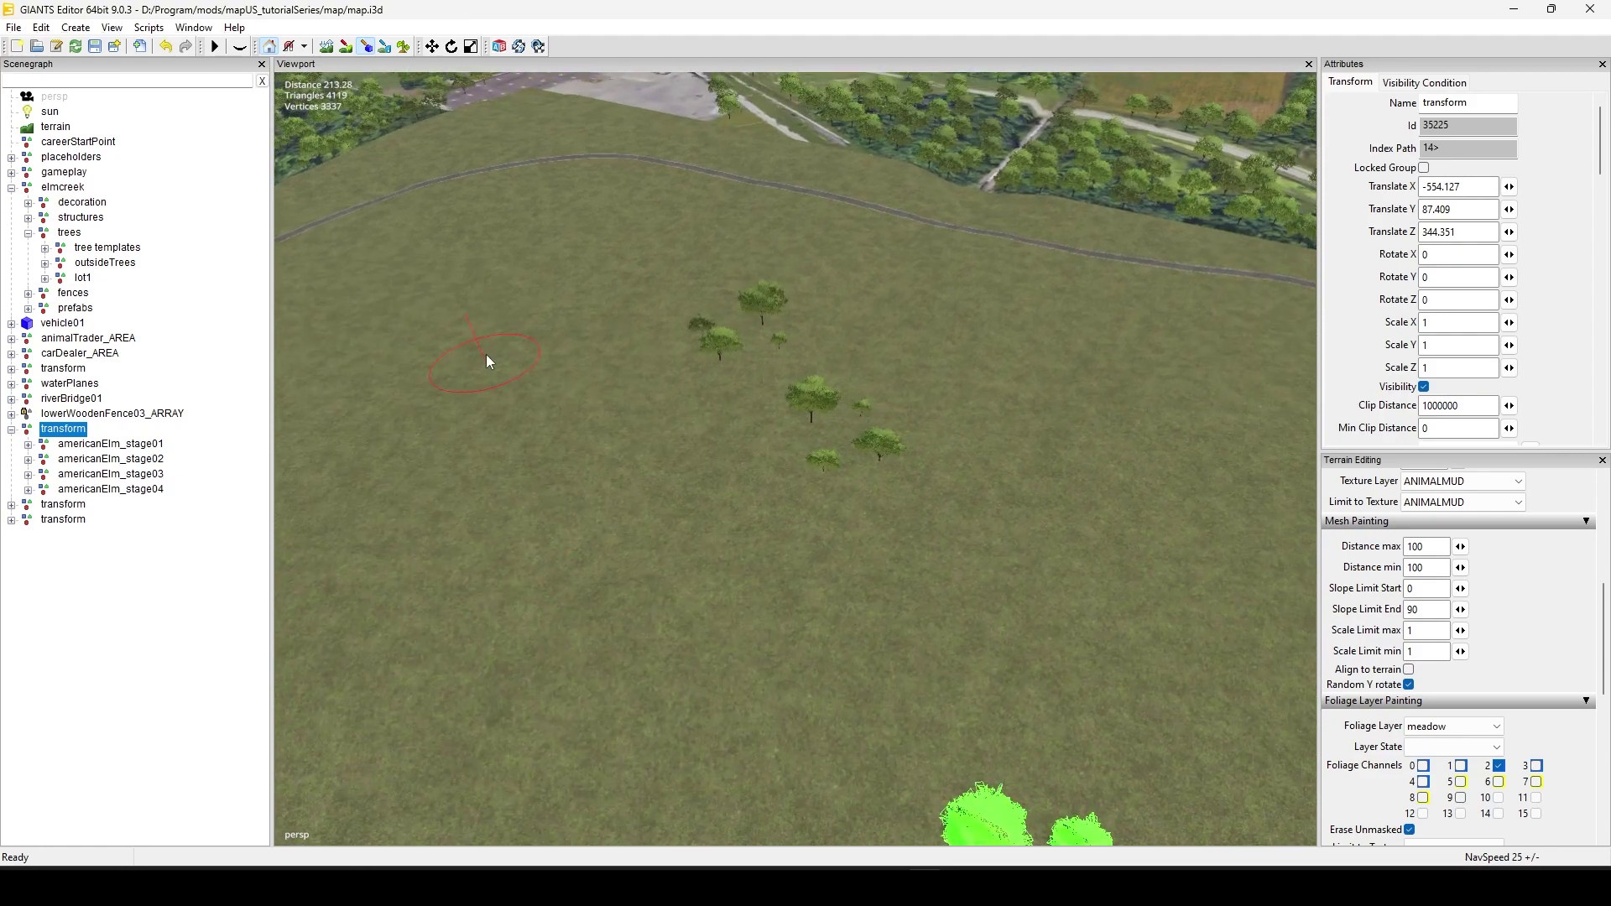
pyautogui.click(568, 278)
pyautogui.click(671, 390)
pyautogui.click(550, 629)
pyautogui.moveTo(948, 622)
pyautogui.keyDown('alt'); pyautogui.mouseDown(button='middle')
pyautogui.moveTo(991, 624)
pyautogui.moveTo(837, 624)
pyautogui.moveTo(1054, 554)
pyautogui.moveTo(985, 517)
pyautogui.moveTo(721, 463)
pyautogui.moveTo(839, 545)
pyautogui.moveTo(702, 518)
pyautogui.moveTo(452, 394)
pyautogui.moveTo(774, 467)
pyautogui.moveTo(870, 510)
pyautogui.moveTo(870, 366)
pyautogui.moveTo(703, 518)
pyautogui.moveTo(762, 575)
pyautogui.moveTo(784, 556)
pyautogui.moveTo(640, 646)
pyautogui.moveTo(765, 629)
pyautogui.moveTo(1091, 357)
pyautogui.moveTo(885, 578)
pyautogui.moveTo(1074, 488)
pyautogui.moveTo(1055, 480)
pyautogui.mouseUp(button='middle'); pyautogui.keyUp('alt')
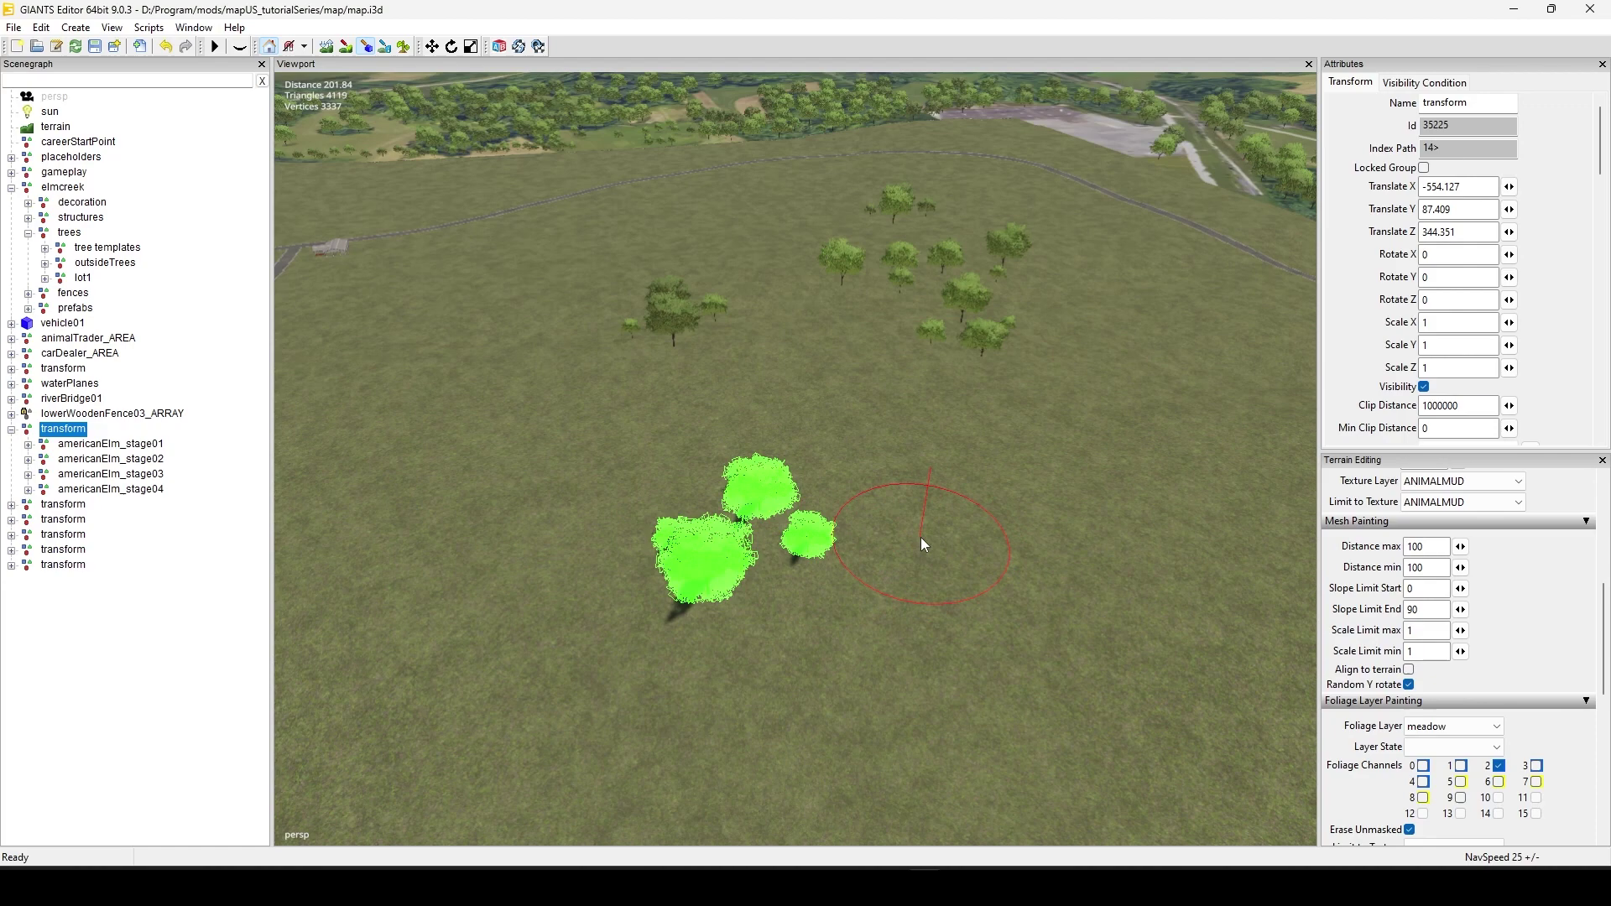
# Undo the five most recently painted elm tree clusters, including the upper group.
pyautogui.hotkey('ctrl', 'z')
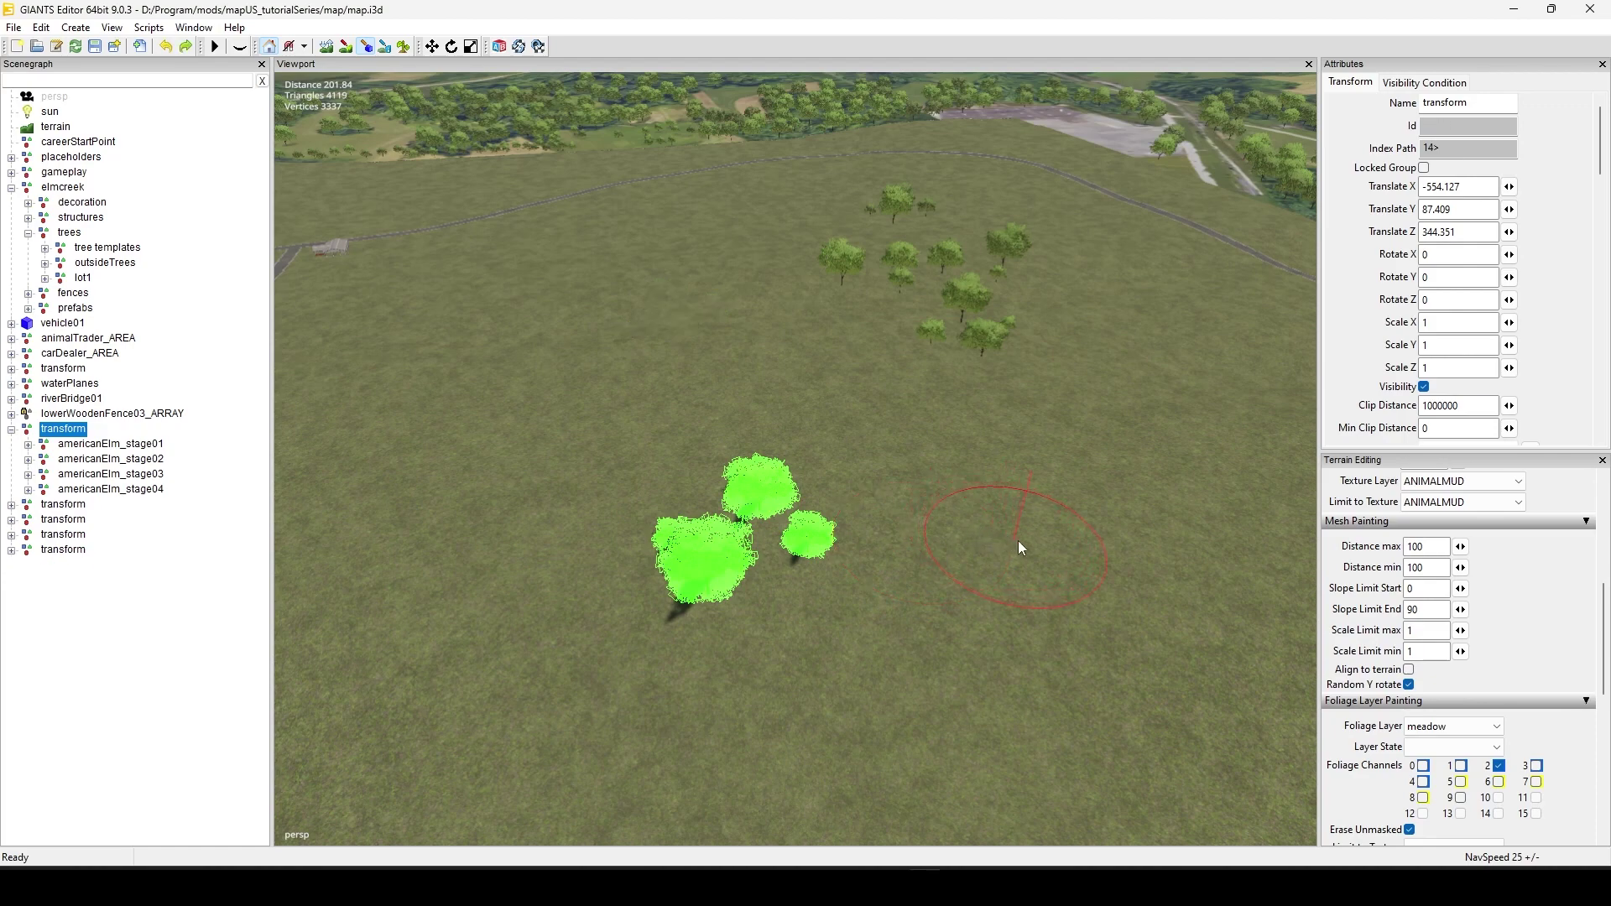
pyautogui.hotkey('ctrl', 'z')
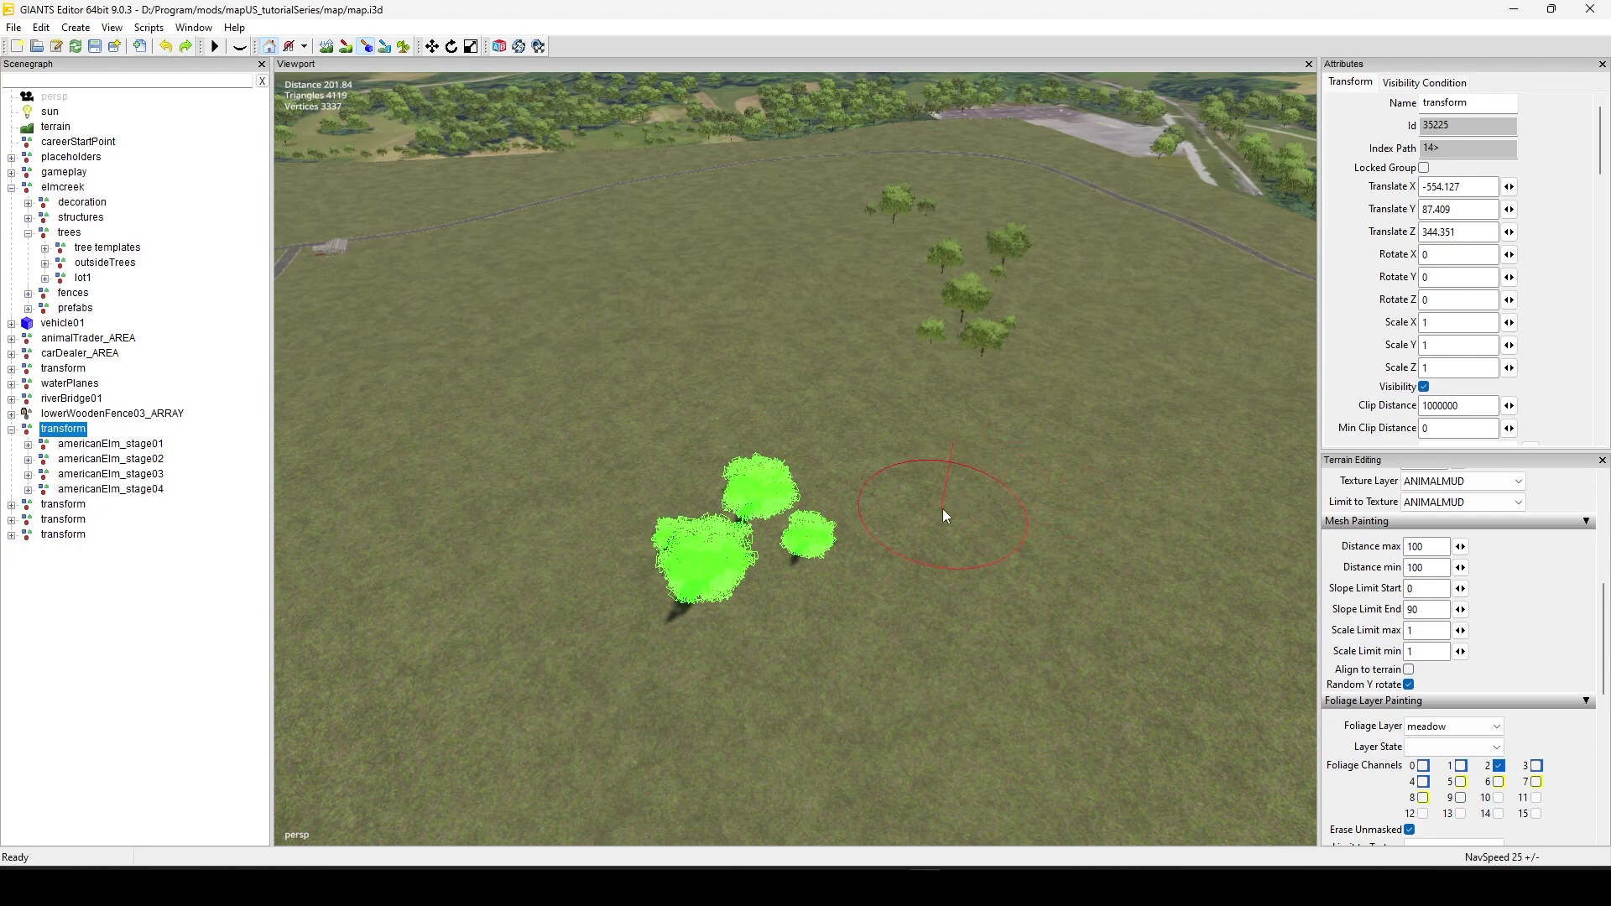
pyautogui.hotkey('ctrl', 'z')
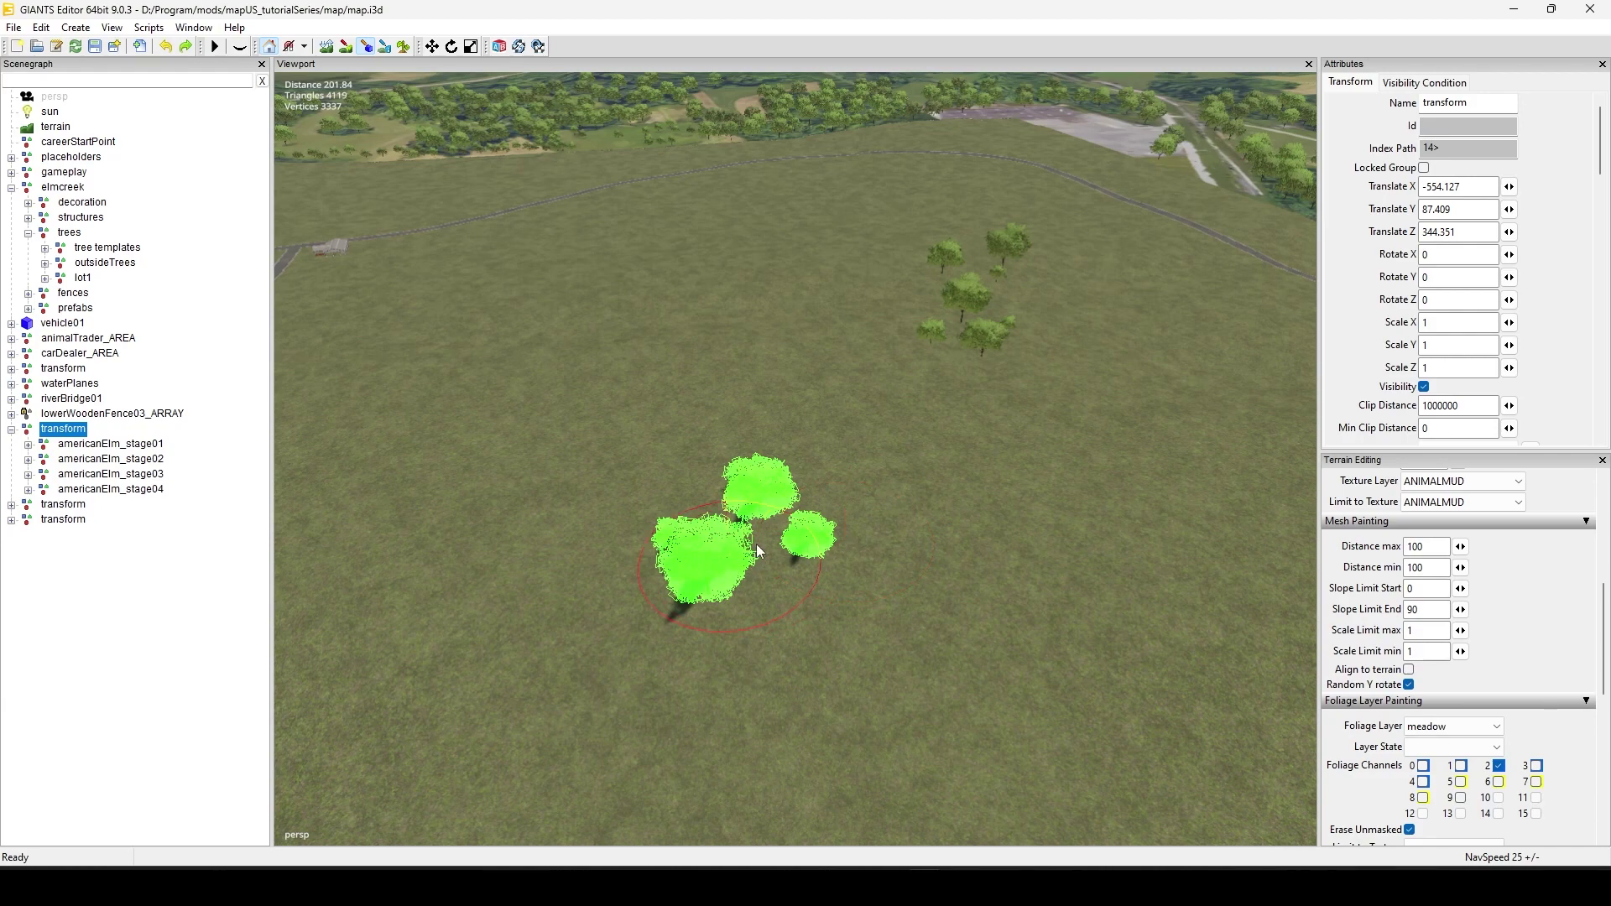
pyautogui.hotkey('ctrl', 'z')
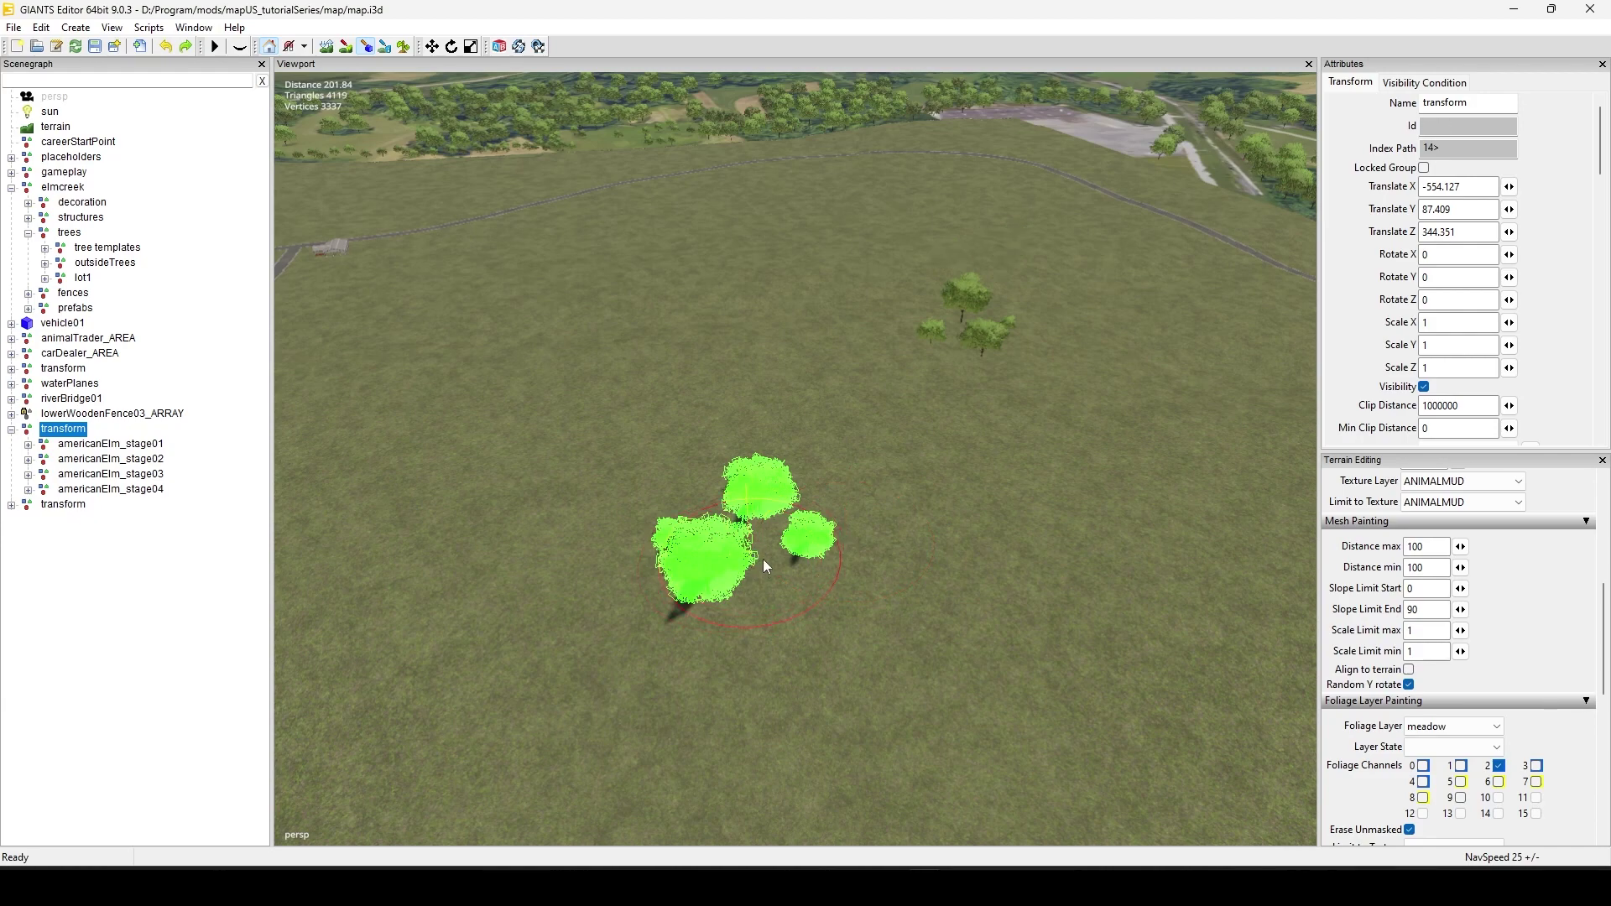
pyautogui.hotkey('ctrl', 'z')
# Delete the last remaining elm tree cluster, leaving the grass terrain bare.
pyautogui.keyDown('alt'); pyautogui.moveTo(887, 457); pyautogui.dragTo(765, 492); pyautogui.keyUp('alt')
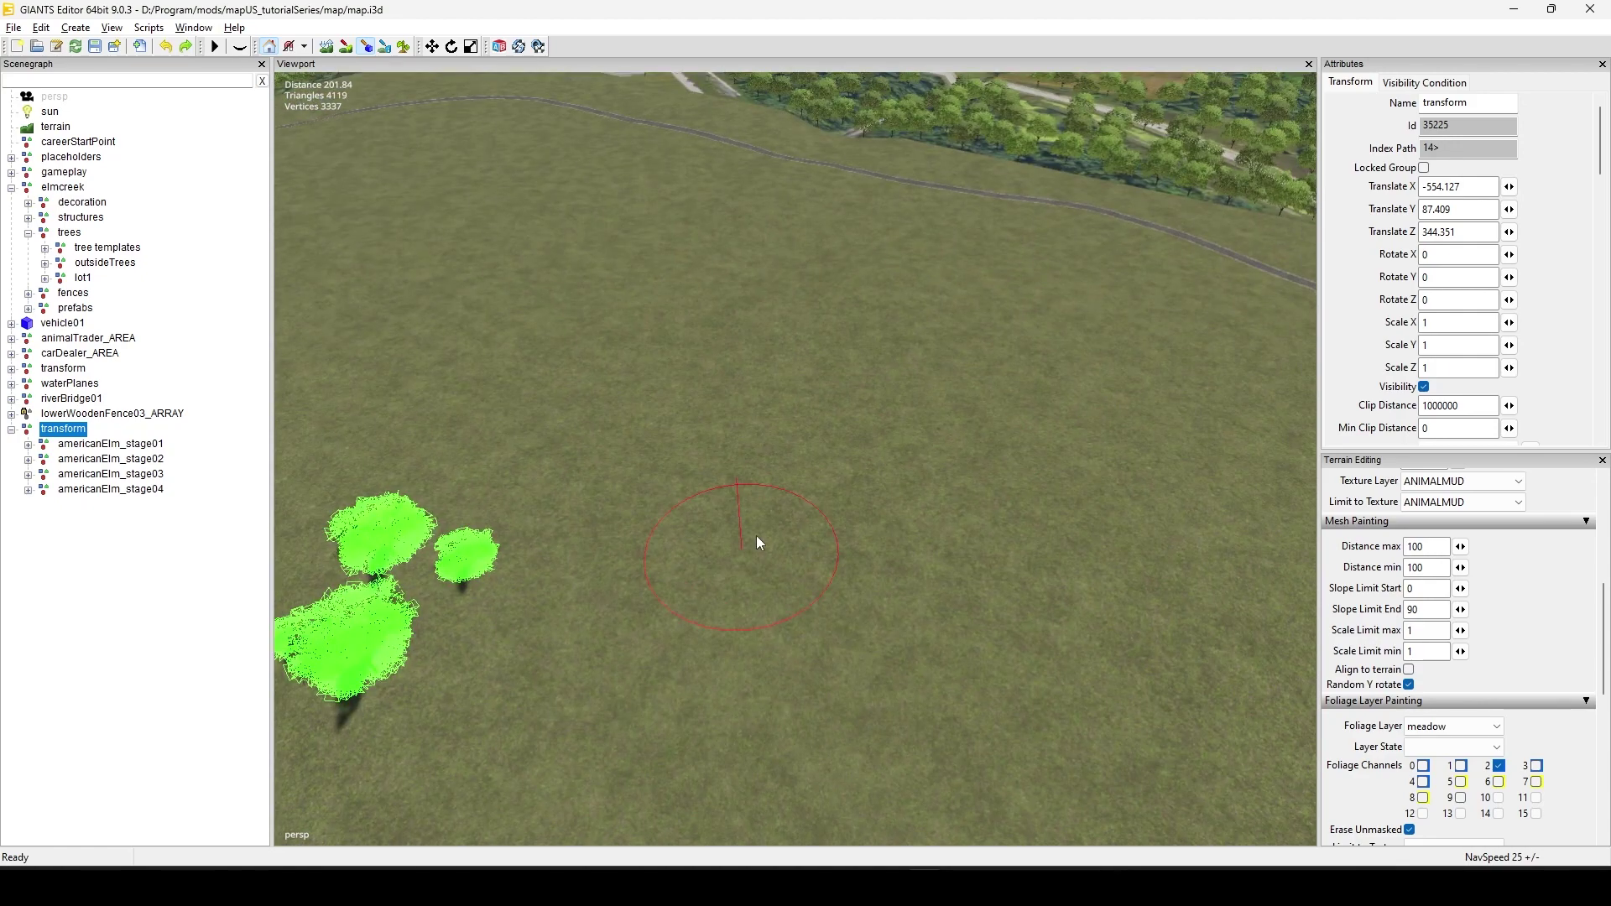
pyautogui.keyDown('alt'); pyautogui.moveTo(757, 535); pyautogui.dragTo(1185, 192, button='middle'); pyautogui.keyUp('alt')
pyautogui.keyDown('alt'); pyautogui.moveTo(964, 439); pyautogui.dragTo(1099, 331, button='middle'); pyautogui.keyUp('alt')
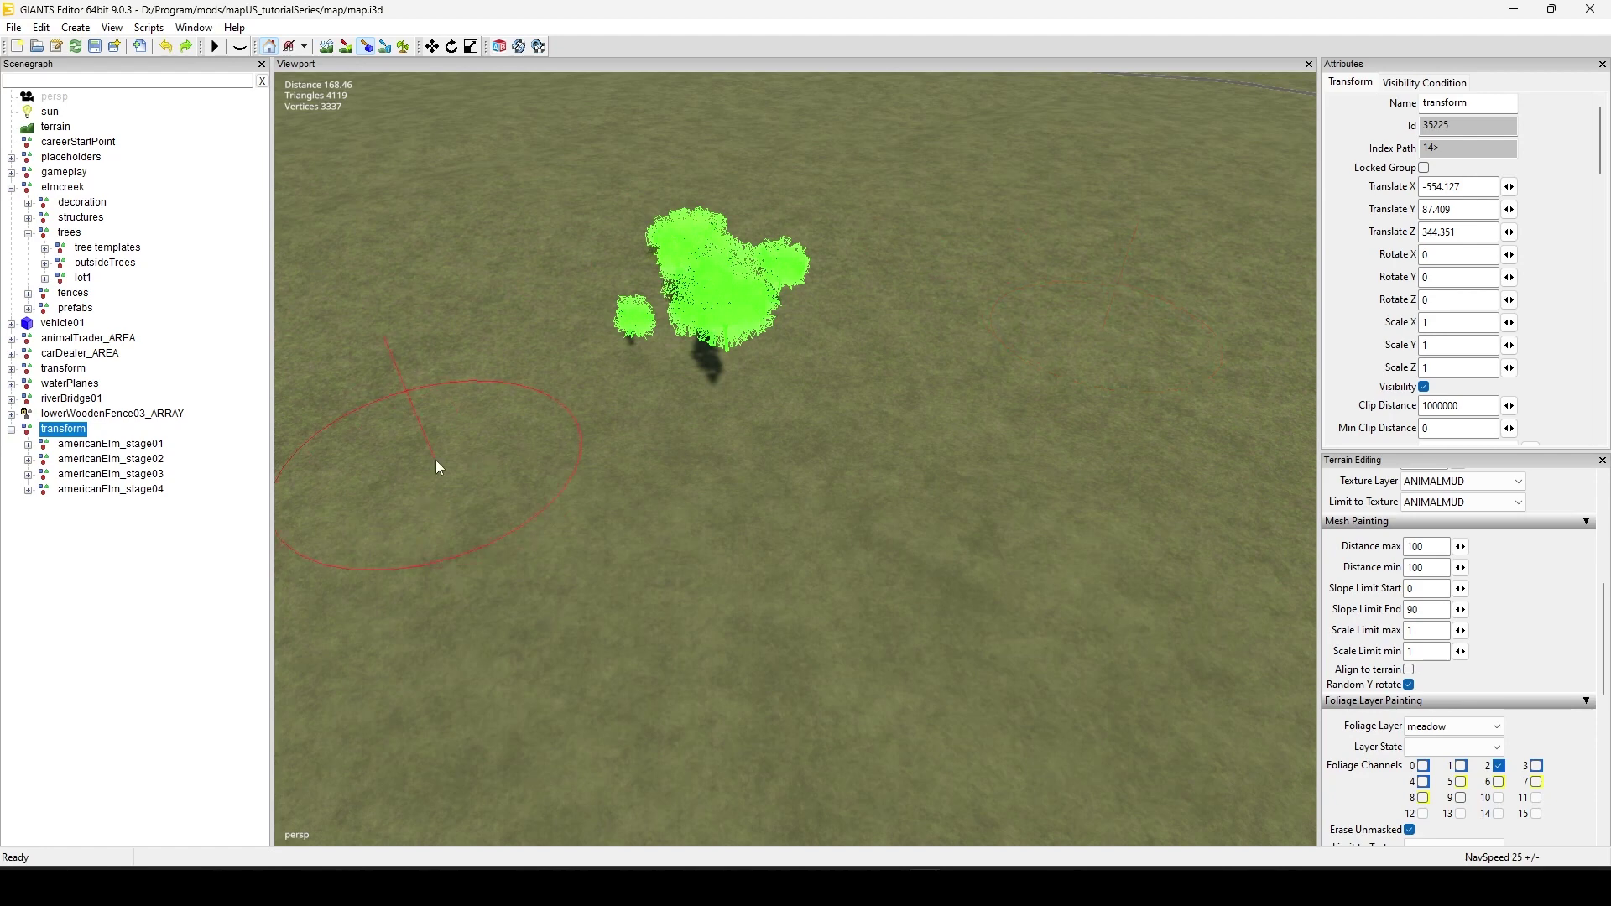
pyautogui.press('Delete')
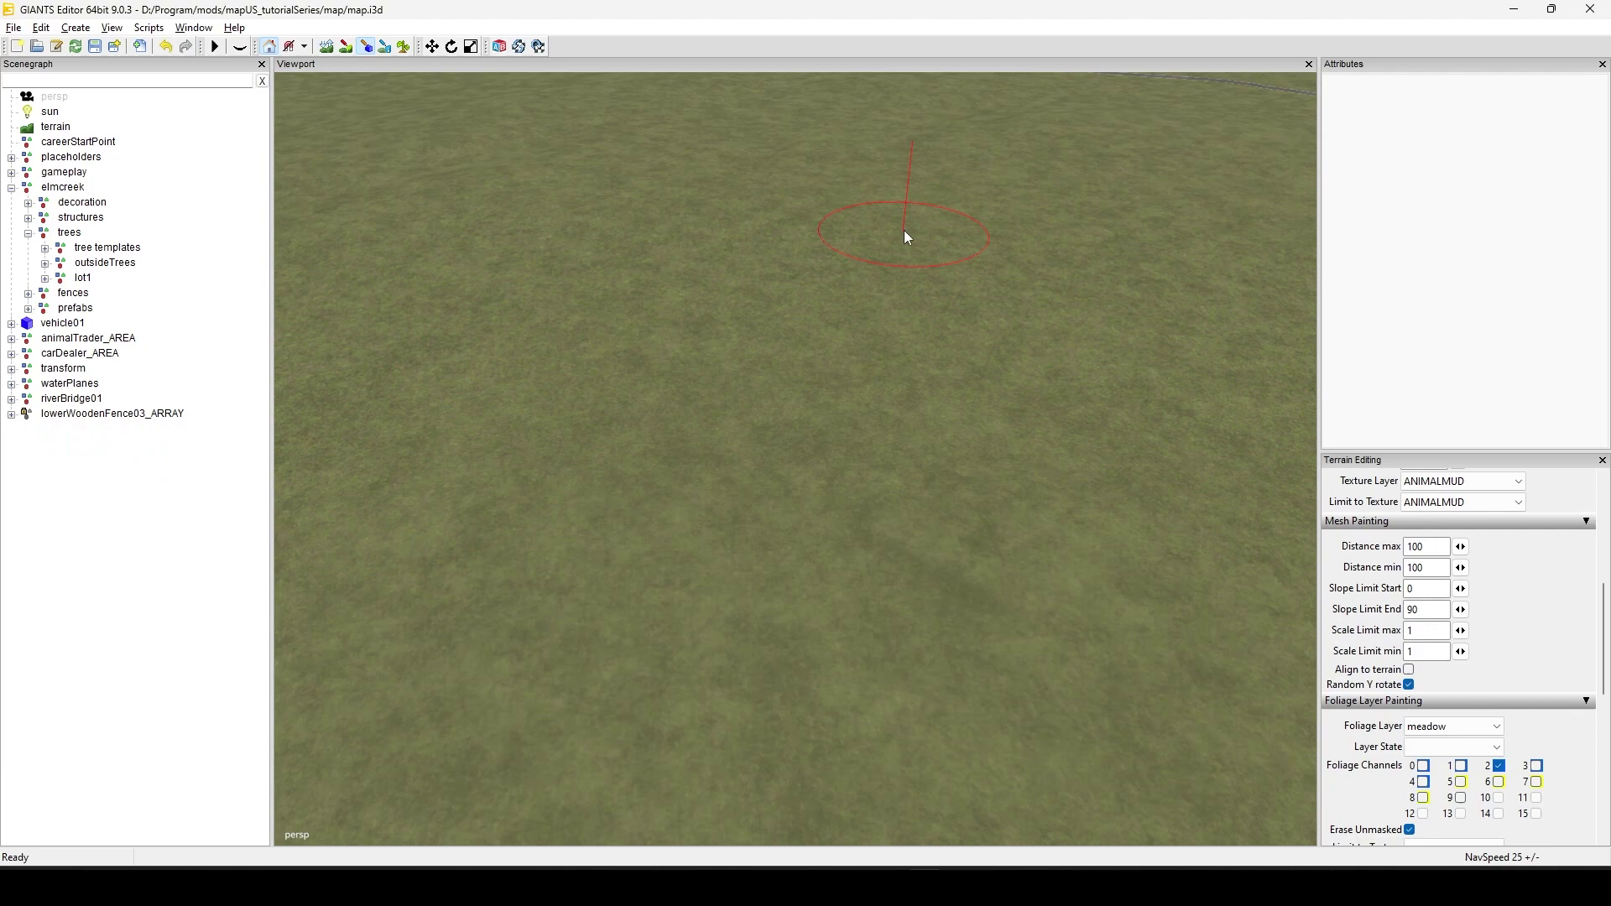
pyautogui.keyDown('alt'); pyautogui.moveTo(903, 230); pyautogui.dragTo(608, 661, button='middle'); pyautogui.keyUp('alt')
pyautogui.moveTo(806, 353)
pyautogui.keyDown('alt'); pyautogui.mouseDown(button='middle')
pyautogui.moveTo(746, 537)
pyautogui.moveTo(704, 547)
pyautogui.moveTo(828, 584)
pyautogui.mouseUp(button='middle'); pyautogui.keyUp('alt')
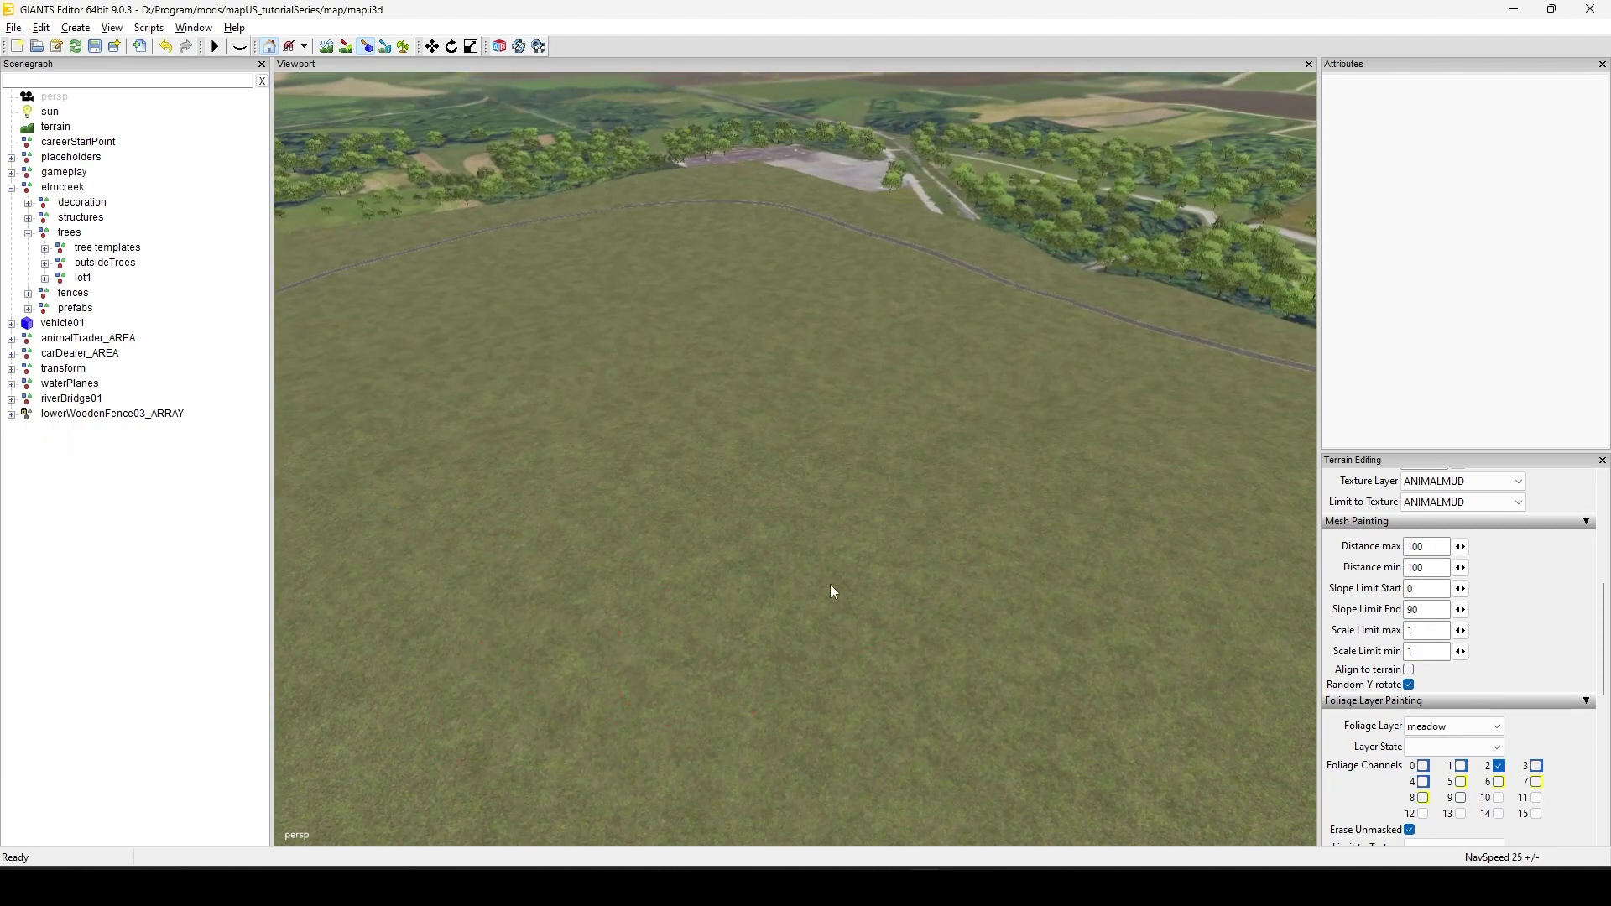
pyautogui.keyDown('alt'); pyautogui.moveTo(830, 584); pyautogui.dragTo(762, 615); pyautogui.keyUp('alt')
pyautogui.scroll(3, 761, 614)
pyautogui.keyDown('alt'); pyautogui.moveTo(964, 353); pyautogui.dragTo(867, 444); pyautogui.keyUp('alt')
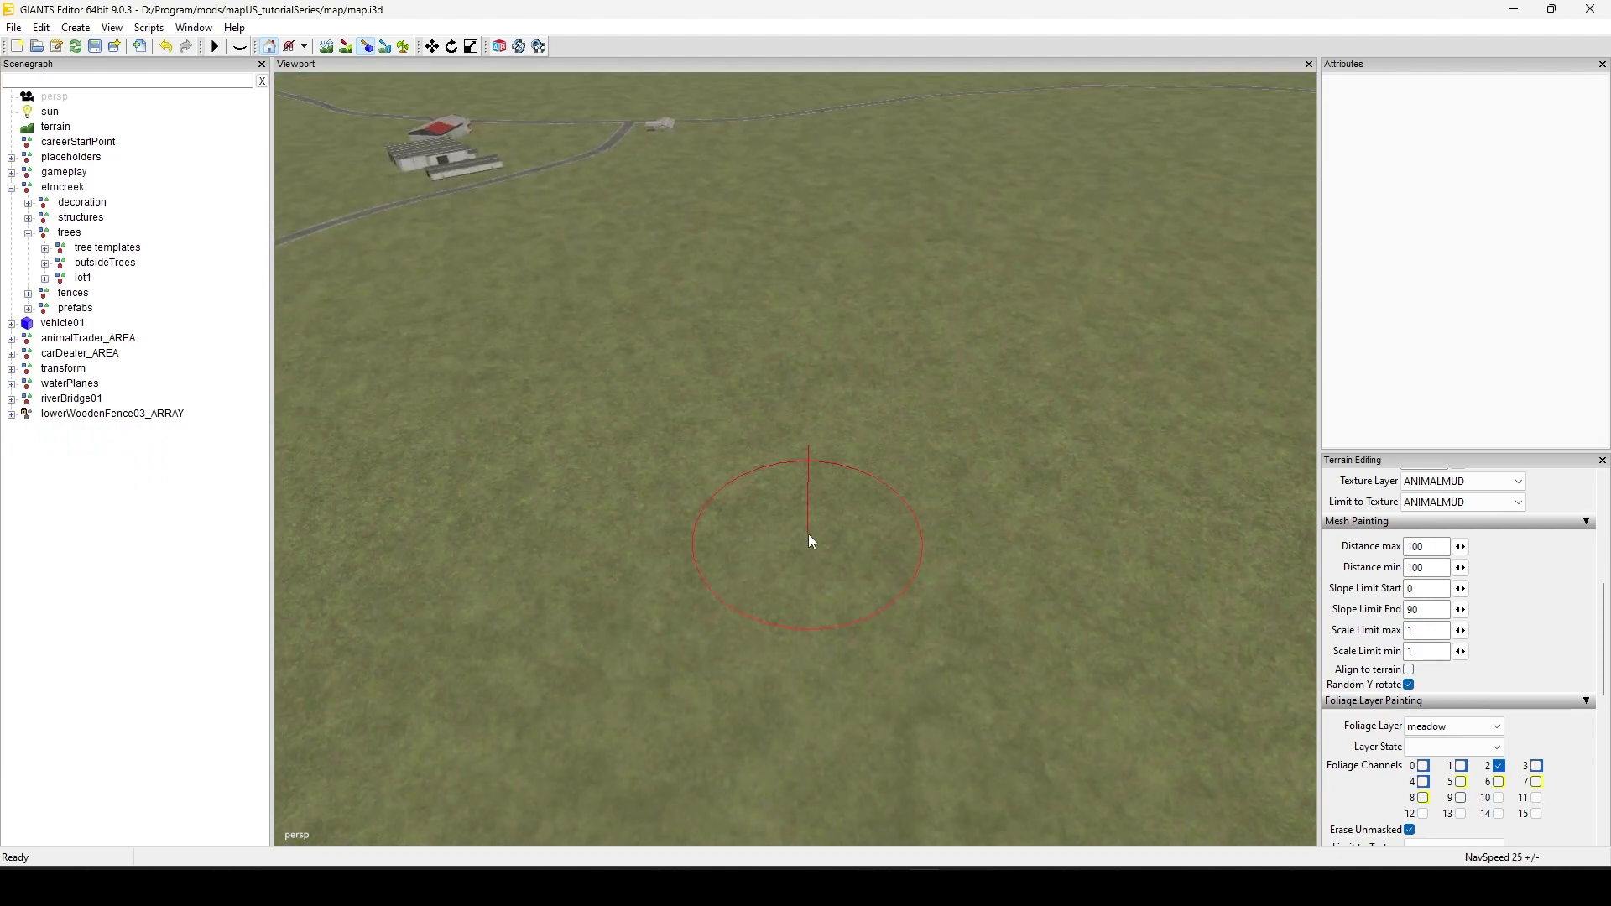
pyautogui.keyDown('alt'); pyautogui.moveTo(780, 583); pyautogui.dragTo(1003, 208, button='middle'); pyautogui.keyUp('alt')
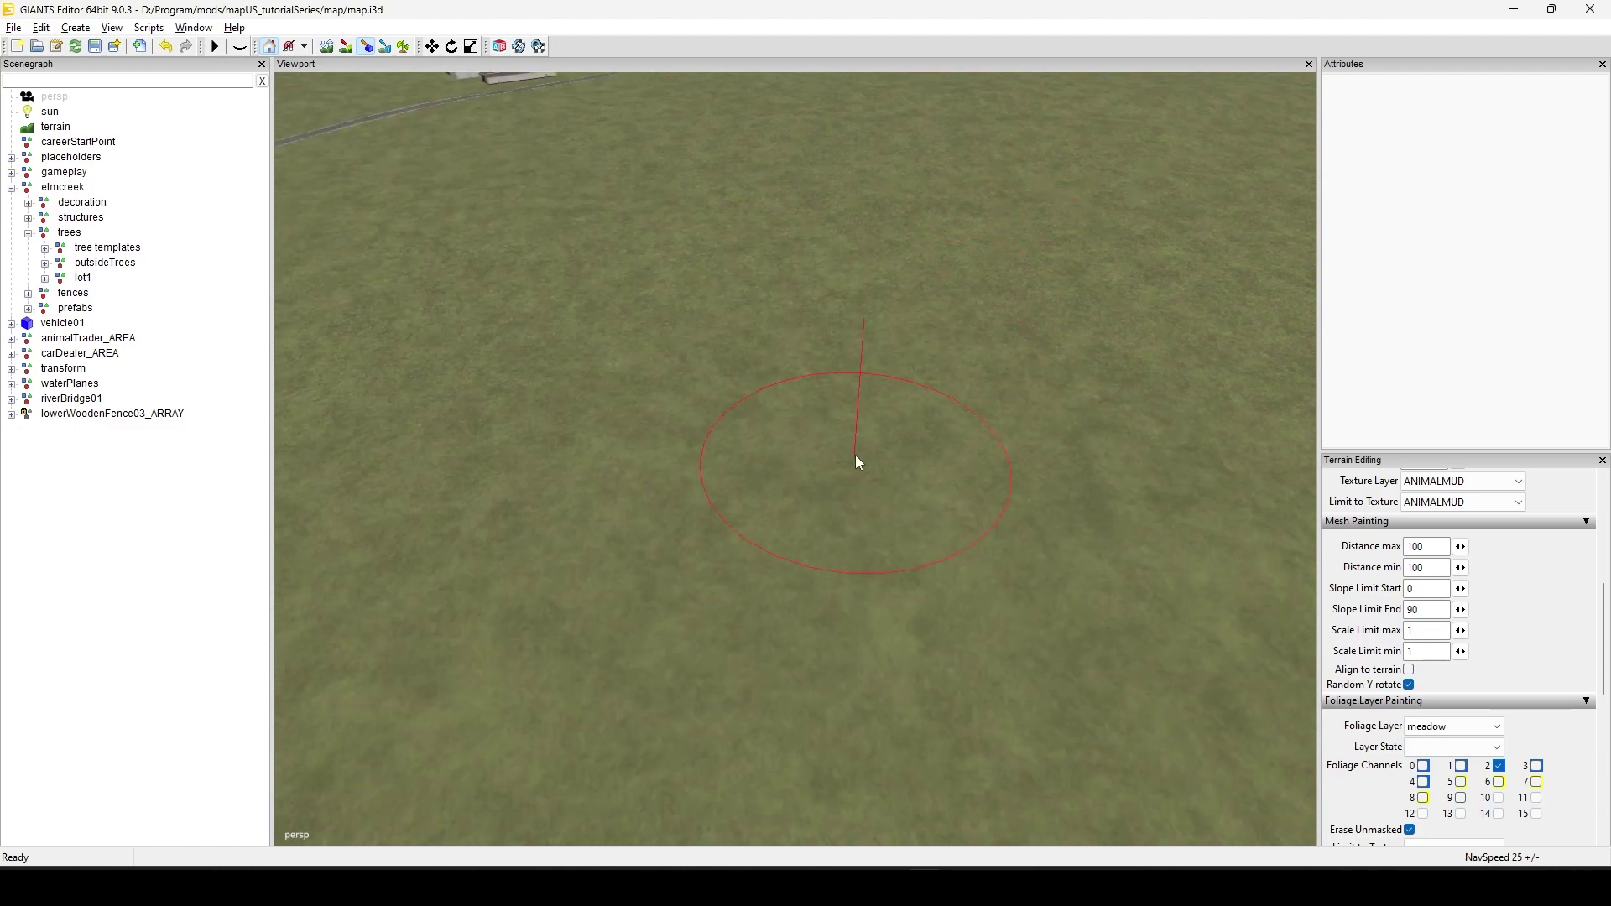
pyautogui.keyDown('alt'); pyautogui.moveTo(918, 352); pyautogui.dragTo(873, 480); pyautogui.keyUp('alt')
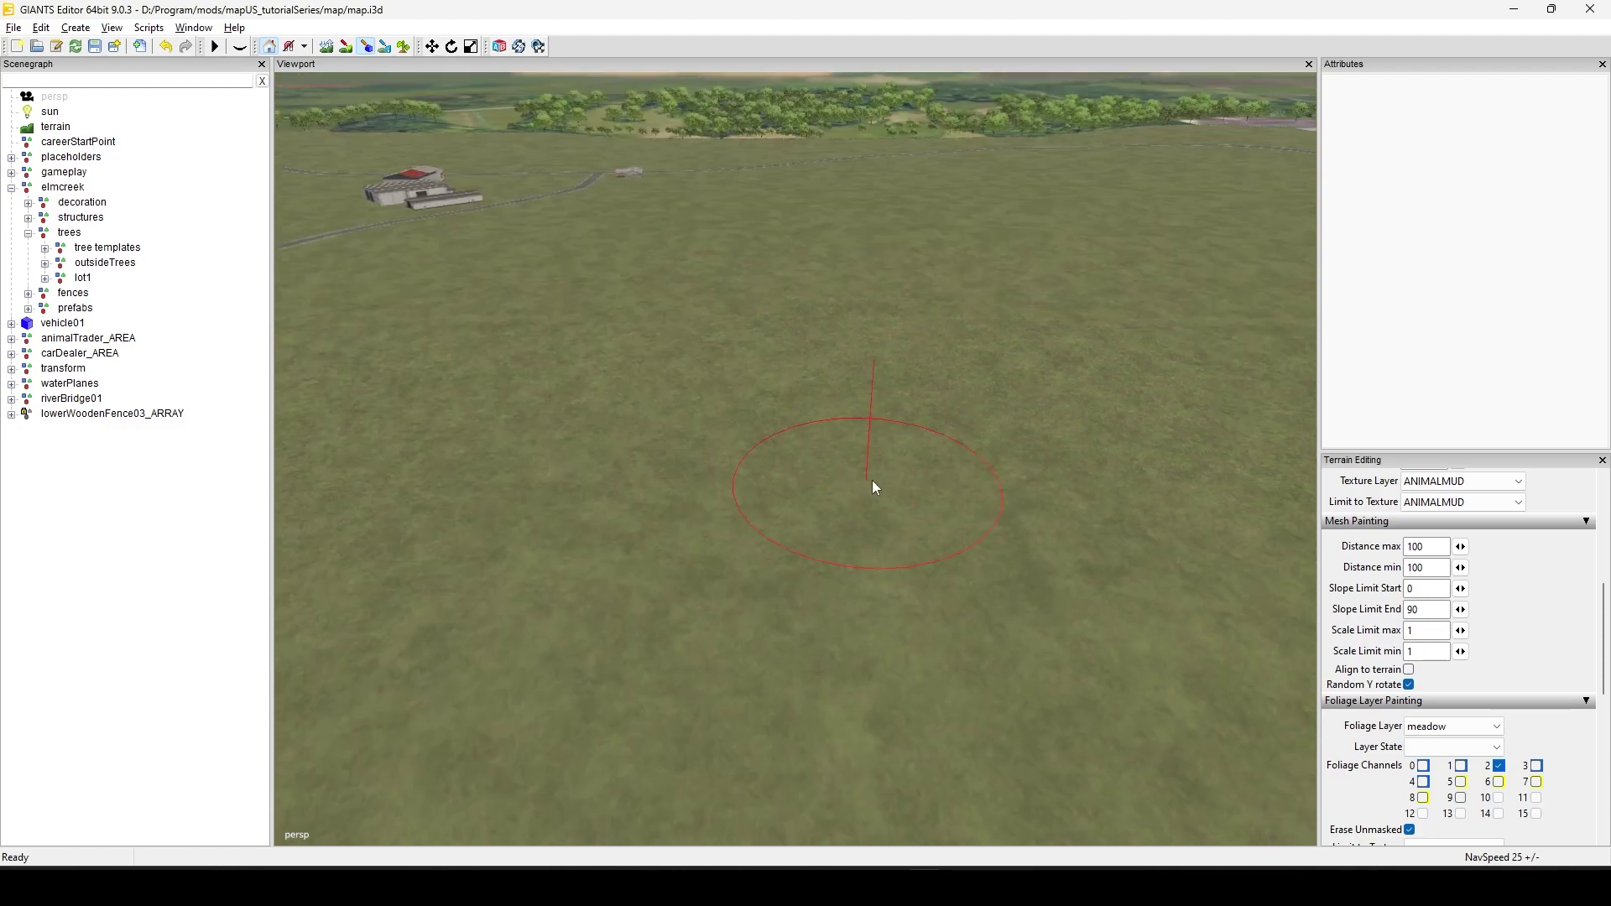
pyautogui.keyDown('alt'); pyautogui.moveTo(872, 479); pyautogui.dragTo(1003, 208, button='middle'); pyautogui.keyUp('alt')
pyautogui.keyDown('alt'); pyautogui.moveTo(1002, 208); pyautogui.dragTo(941, 432); pyautogui.keyUp('alt')
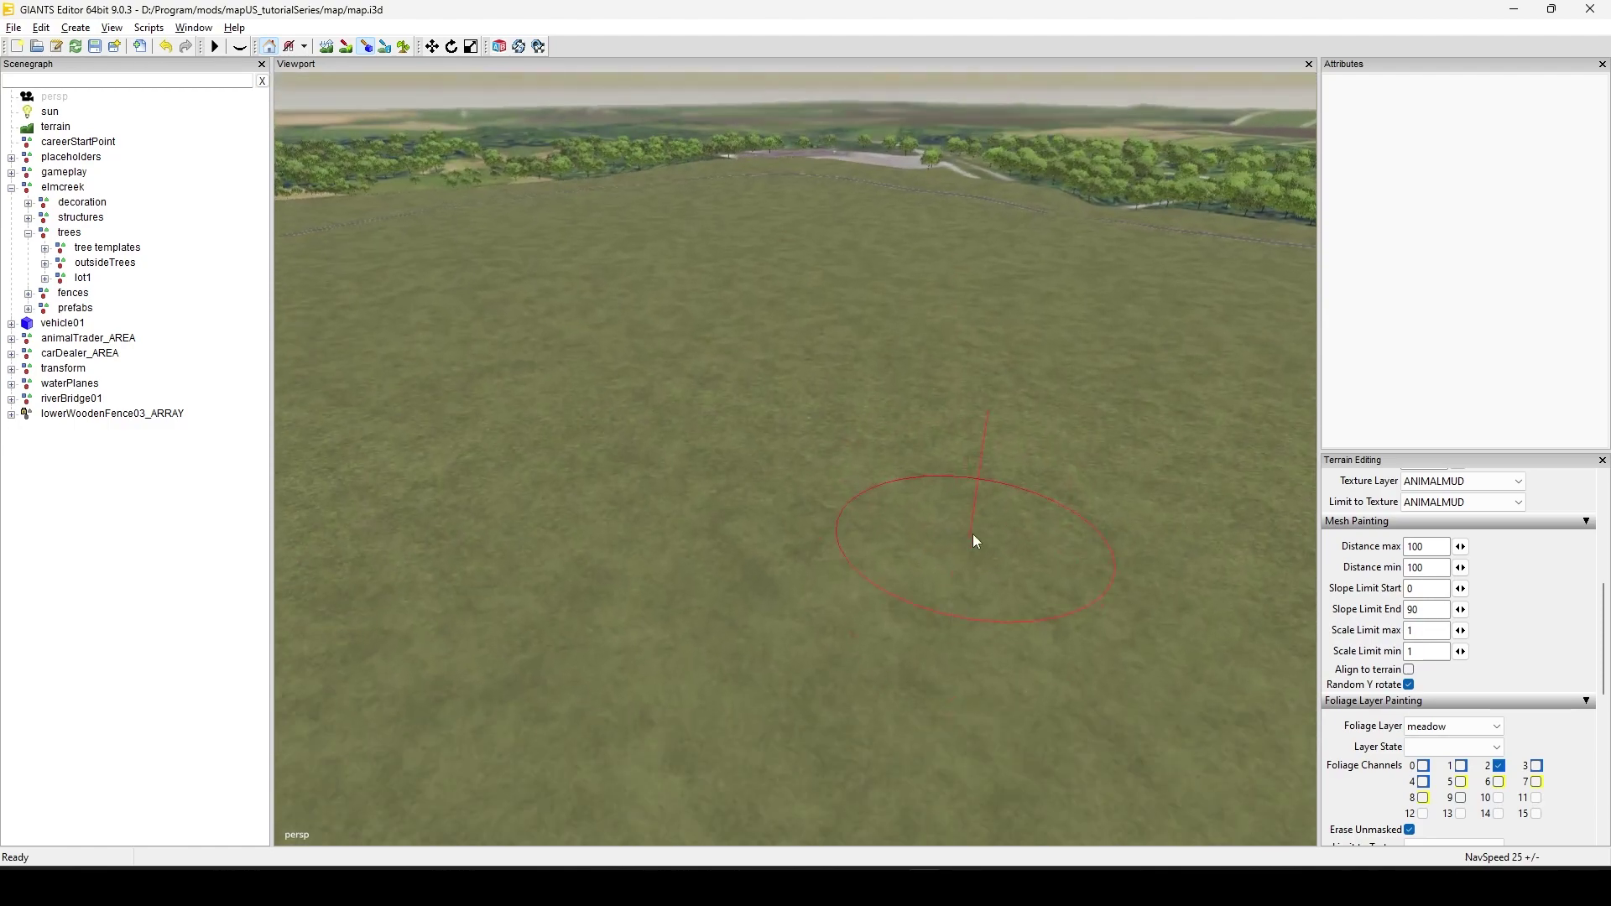
pyautogui.moveTo(976, 479); pyautogui.dragTo(896, 484, button='right')
pyautogui.keyDown('alt'); pyautogui.moveTo(892, 475); pyautogui.dragTo(641, 685, button='middle'); pyautogui.keyUp('alt')
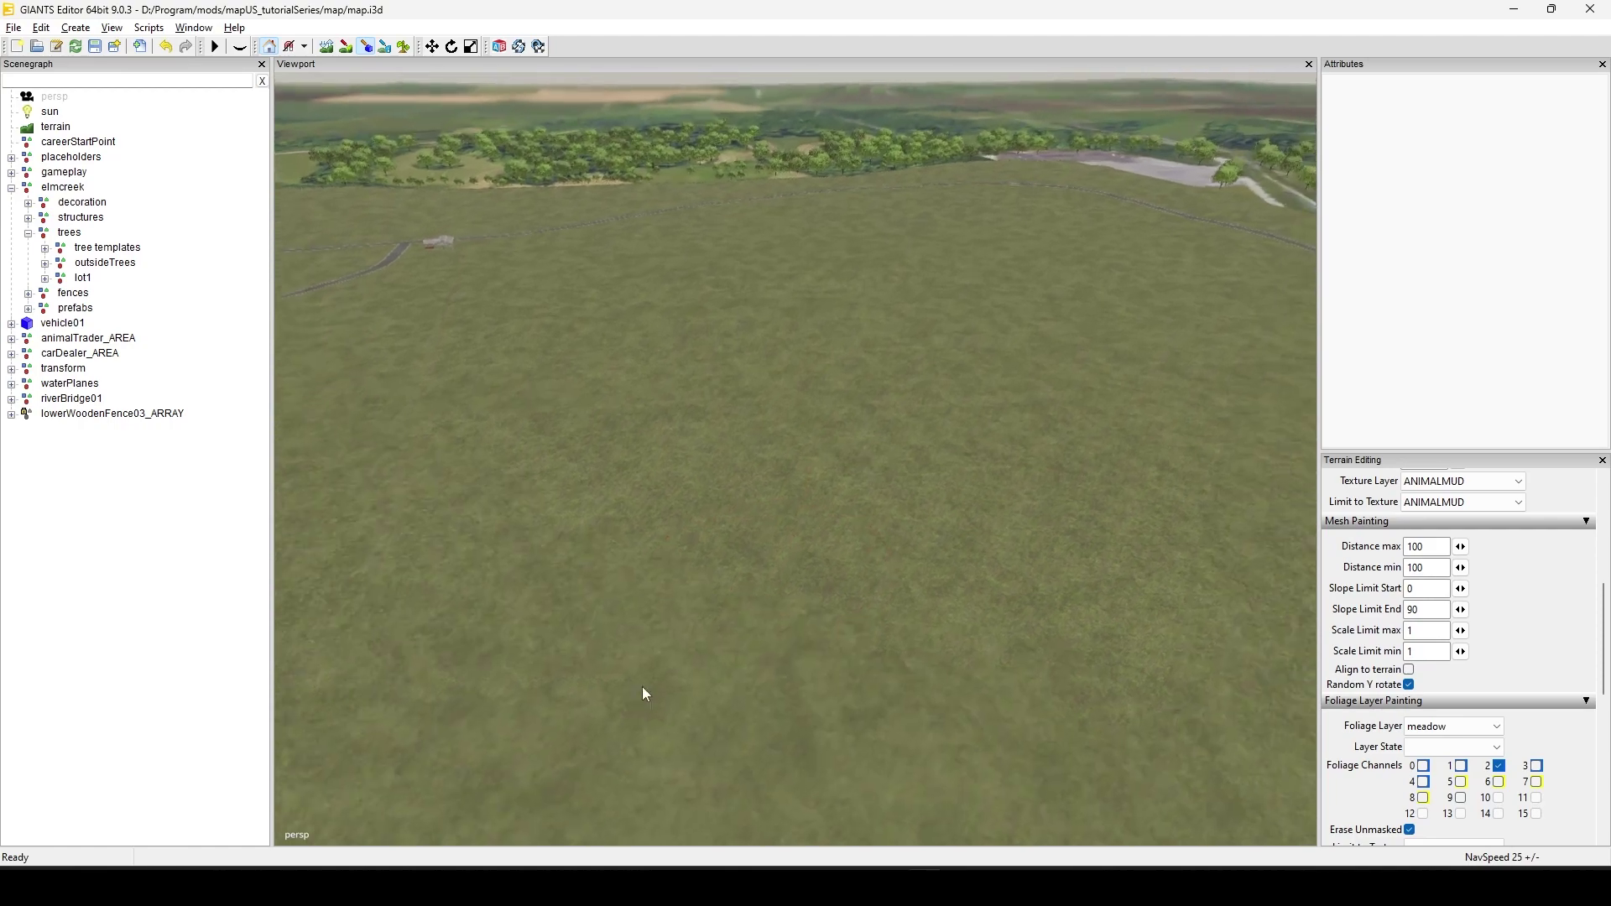
pyautogui.moveTo(818, 482)
pyautogui.keyDown('alt'); pyautogui.mouseDown(button='middle')
pyautogui.moveTo(726, 685)
pyautogui.moveTo(742, 617)
pyautogui.mouseUp(button='middle'); pyautogui.keyUp('alt')
pyautogui.keyDown('alt'); pyautogui.moveTo(741, 618); pyautogui.dragTo(853, 515); pyautogui.keyUp('alt')
pyautogui.moveTo(856, 522)
pyautogui.mouseDown(button='right')
pyautogui.moveTo(827, 520)
pyautogui.moveTo(945, 510)
pyautogui.mouseUp(button='right')
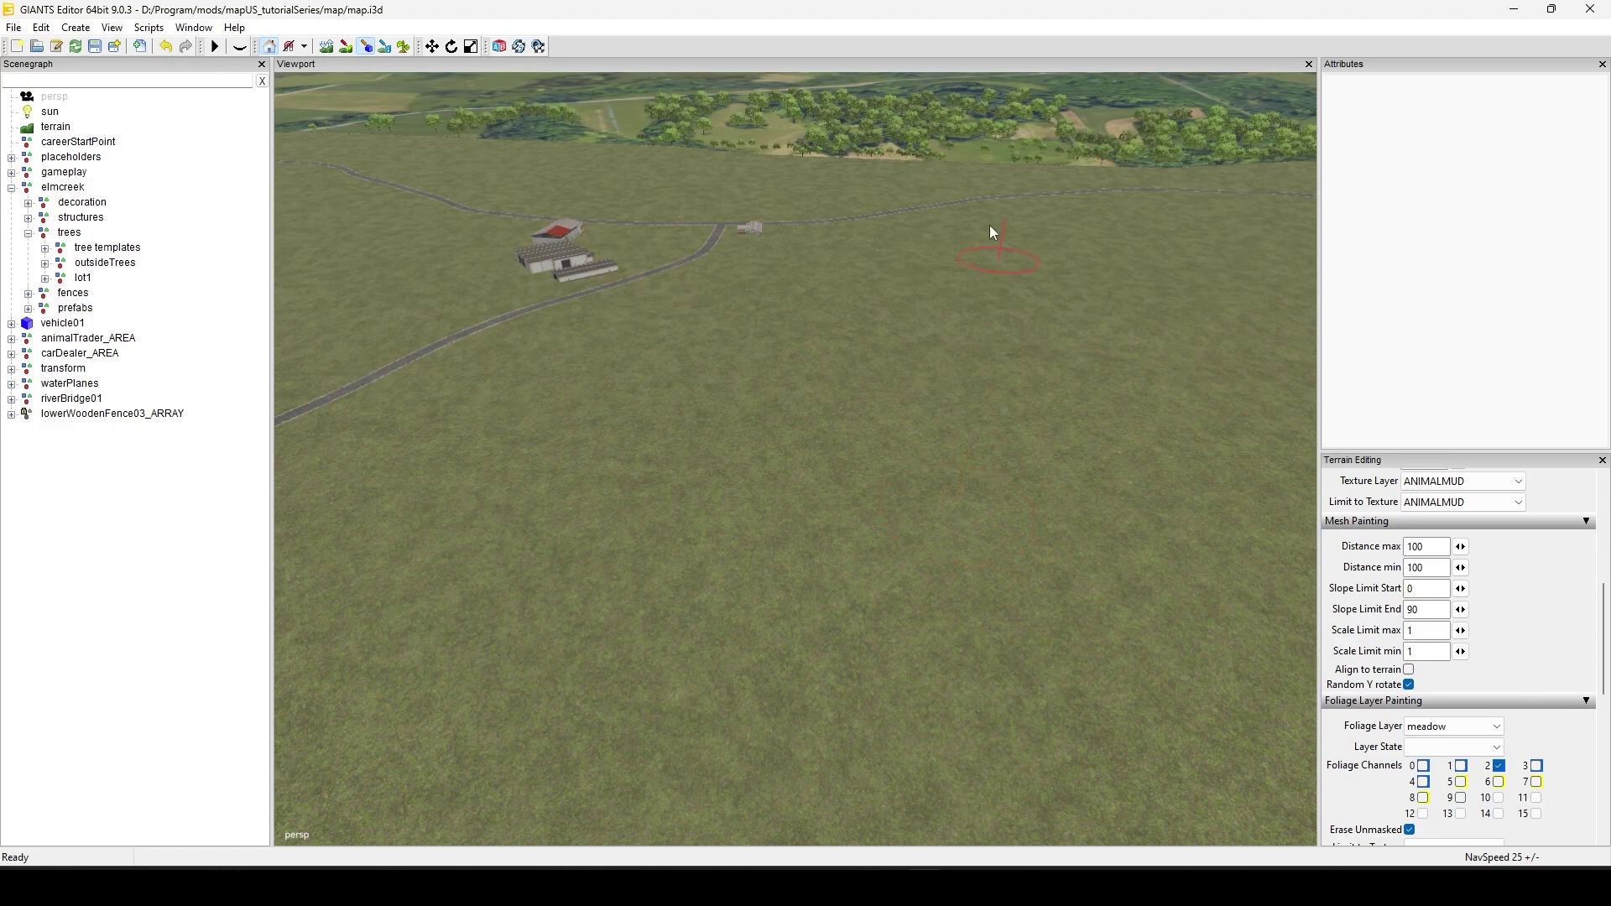
pyautogui.moveTo(967, 336)
pyautogui.mouseDown(button='right')
pyautogui.moveTo(759, 575)
pyautogui.moveTo(731, 546)
pyautogui.moveTo(500, 525)
pyautogui.moveTo(771, 508)
pyautogui.moveTo(693, 533)
pyautogui.moveTo(1133, 280)
pyautogui.mouseUp(button='right')
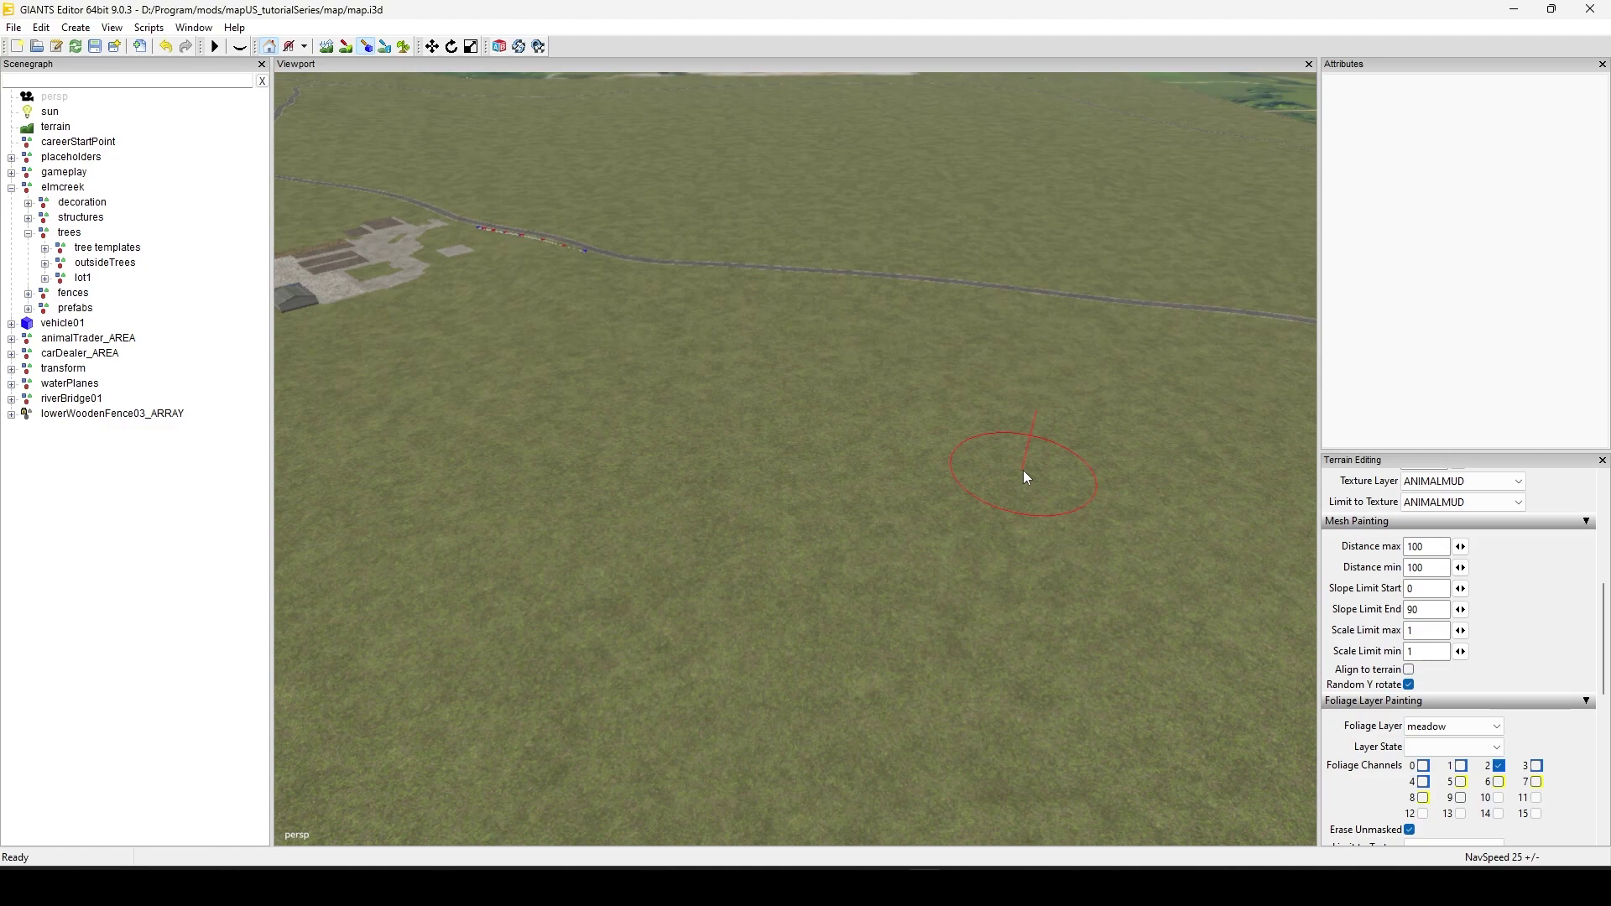
pyautogui.moveTo(1018, 367)
pyautogui.mouseDown(button='right')
pyautogui.moveTo(650, 761)
pyautogui.moveTo(839, 582)
pyautogui.moveTo(926, 393)
pyautogui.moveTo(734, 697)
pyautogui.moveTo(820, 604)
pyautogui.moveTo(738, 654)
pyautogui.moveTo(867, 576)
pyautogui.moveTo(746, 613)
pyautogui.moveTo(809, 568)
pyautogui.moveTo(863, 580)
pyautogui.moveTo(889, 608)
pyautogui.moveTo(1187, 241)
pyautogui.mouseUp(button='right')
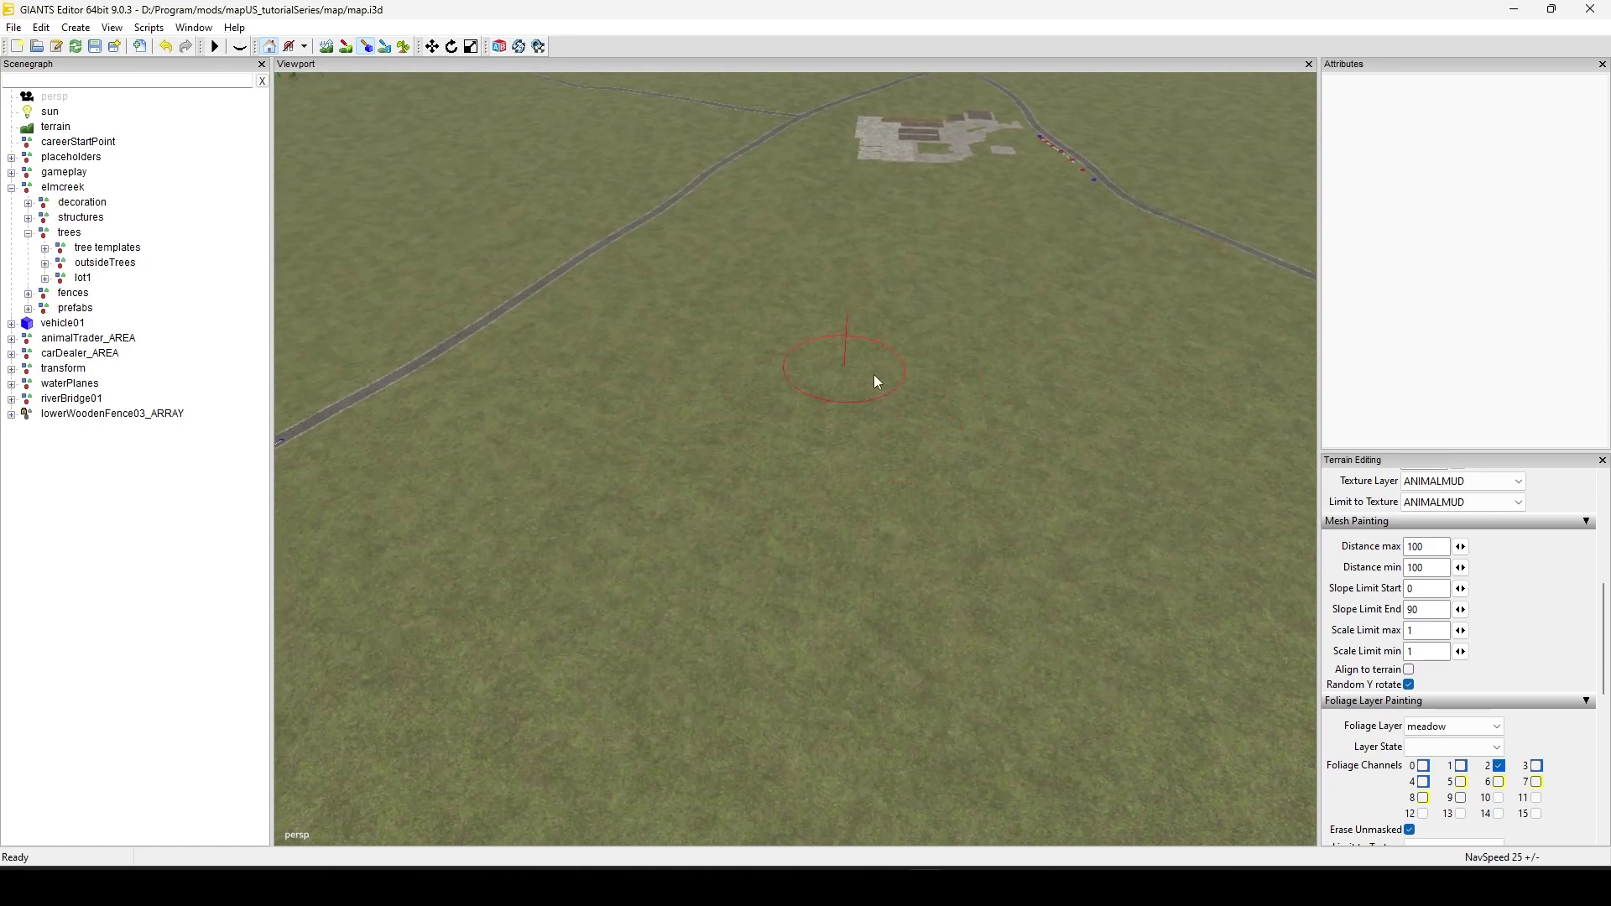
pyautogui.keyDown('alt'); pyautogui.moveTo(829, 493); pyautogui.dragTo(1150, 201, button='right'); pyautogui.keyUp('alt')
pyautogui.keyDown('alt'); pyautogui.moveTo(874, 525); pyautogui.dragTo(948, 509); pyautogui.keyUp('alt')
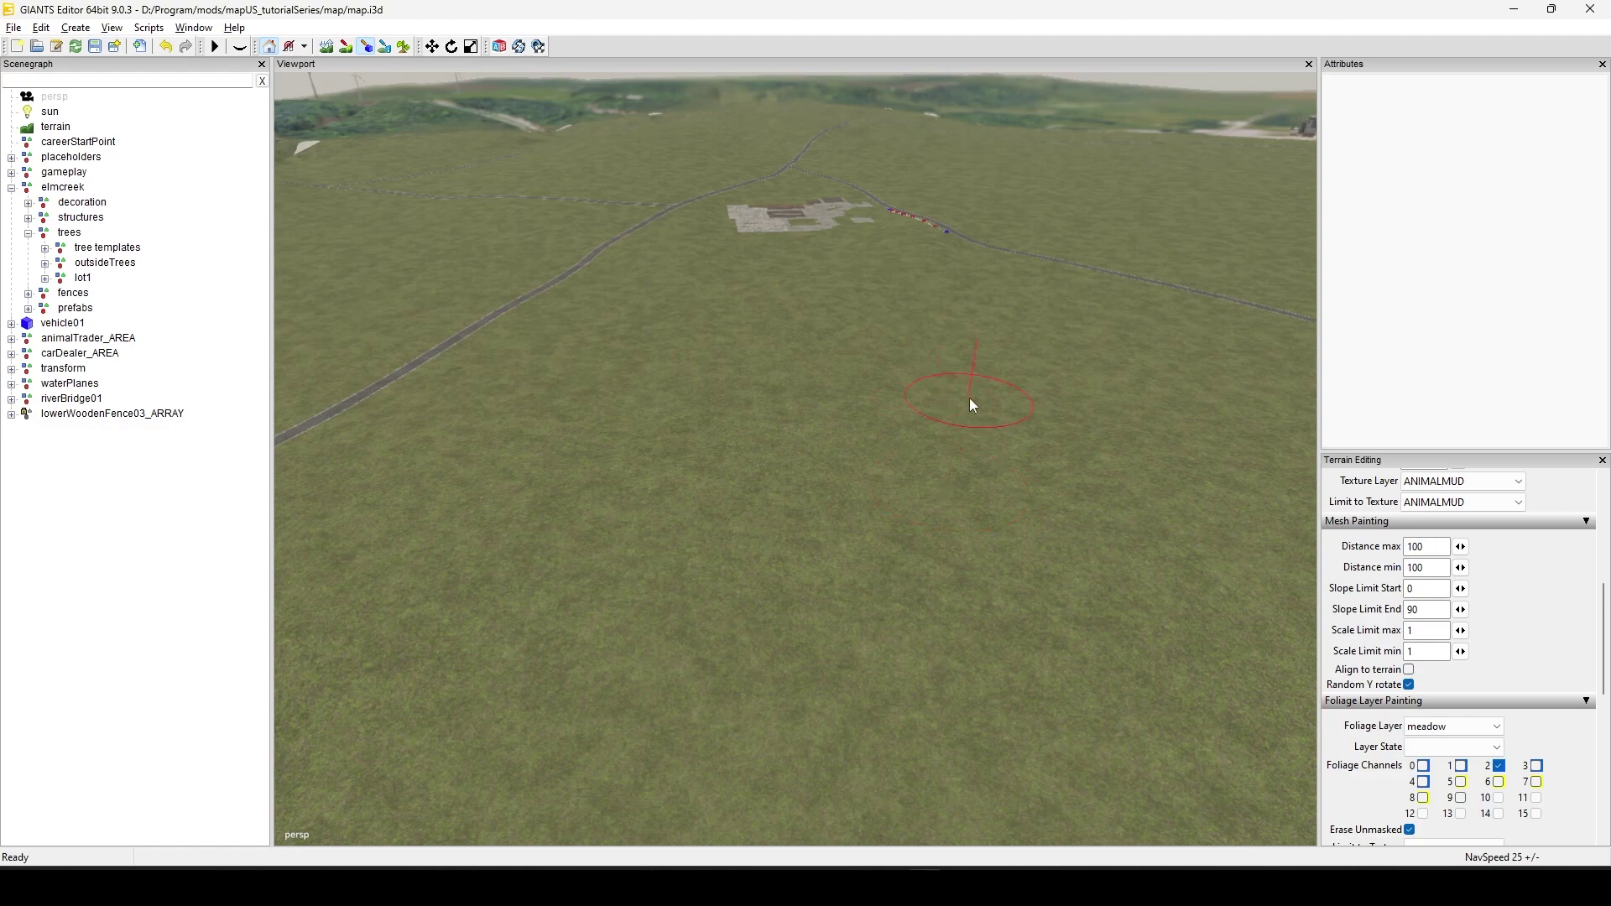
pyautogui.moveTo(969, 397)
pyautogui.keyDown('alt'); pyautogui.mouseDown()
pyautogui.moveTo(603, 650)
pyautogui.moveTo(814, 538)
pyautogui.moveTo(806, 576)
pyautogui.moveTo(824, 594)
pyautogui.moveTo(769, 656)
pyautogui.moveTo(859, 573)
pyautogui.moveTo(906, 560)
pyautogui.mouseUp(); pyautogui.keyUp('alt')
pyautogui.keyDown('alt'); pyautogui.moveTo(696, 610); pyautogui.dragTo(717, 614); pyautogui.keyUp('alt')
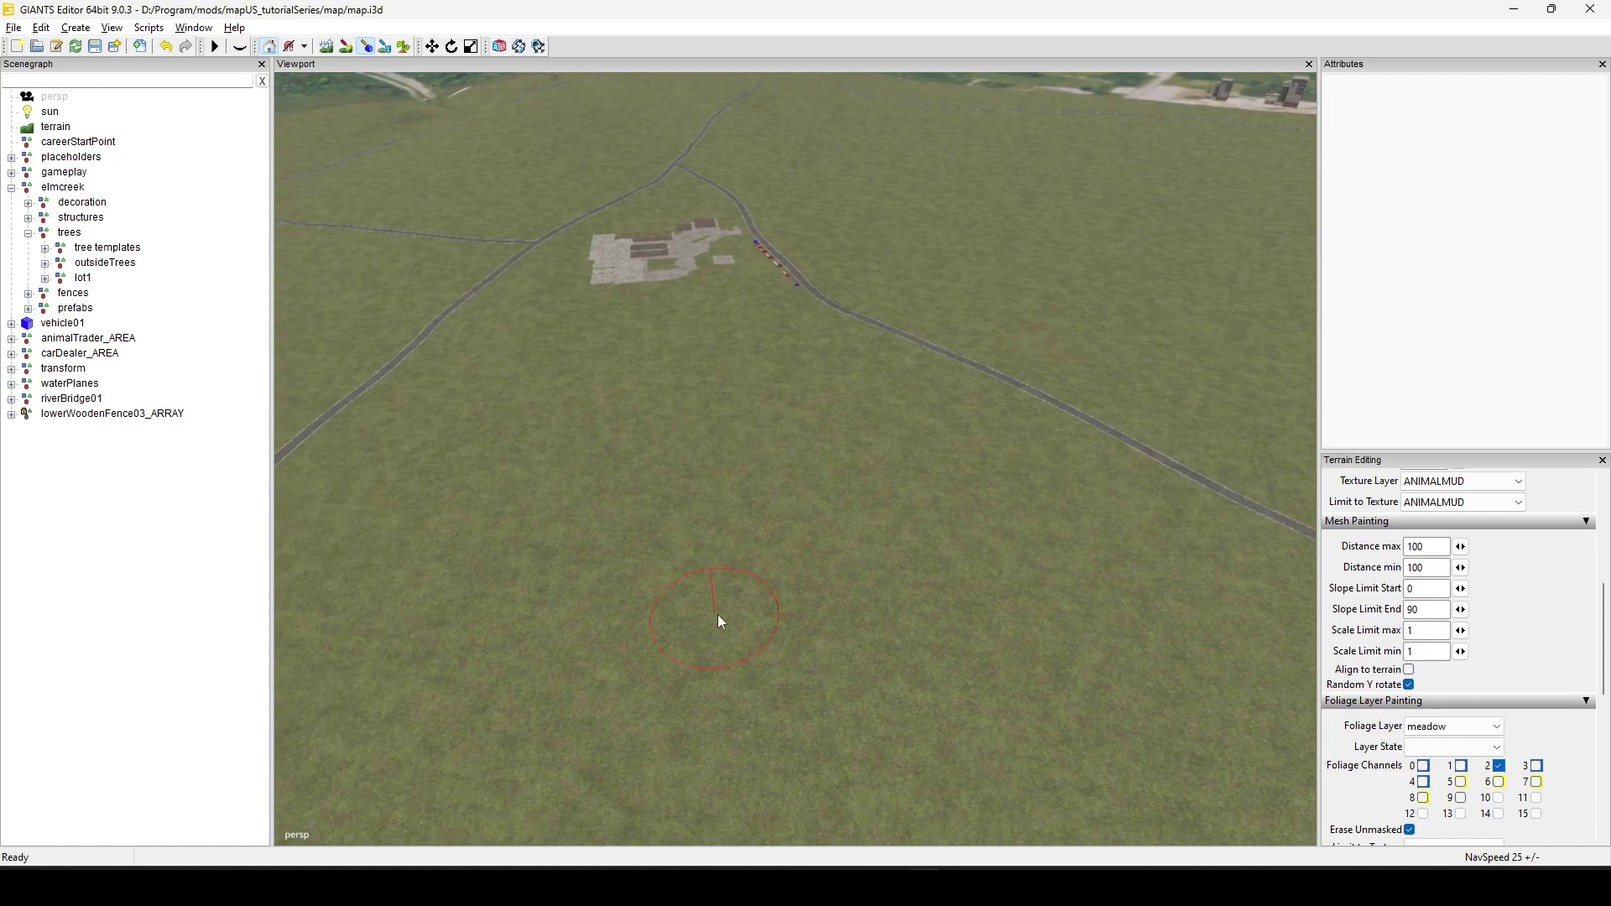
pyautogui.moveTo(721, 622)
pyautogui.mouseDown(button='right')
pyautogui.moveTo(741, 663)
pyautogui.moveTo(981, 461)
pyautogui.moveTo(870, 613)
pyautogui.moveTo(912, 450)
pyautogui.mouseUp(button='right')
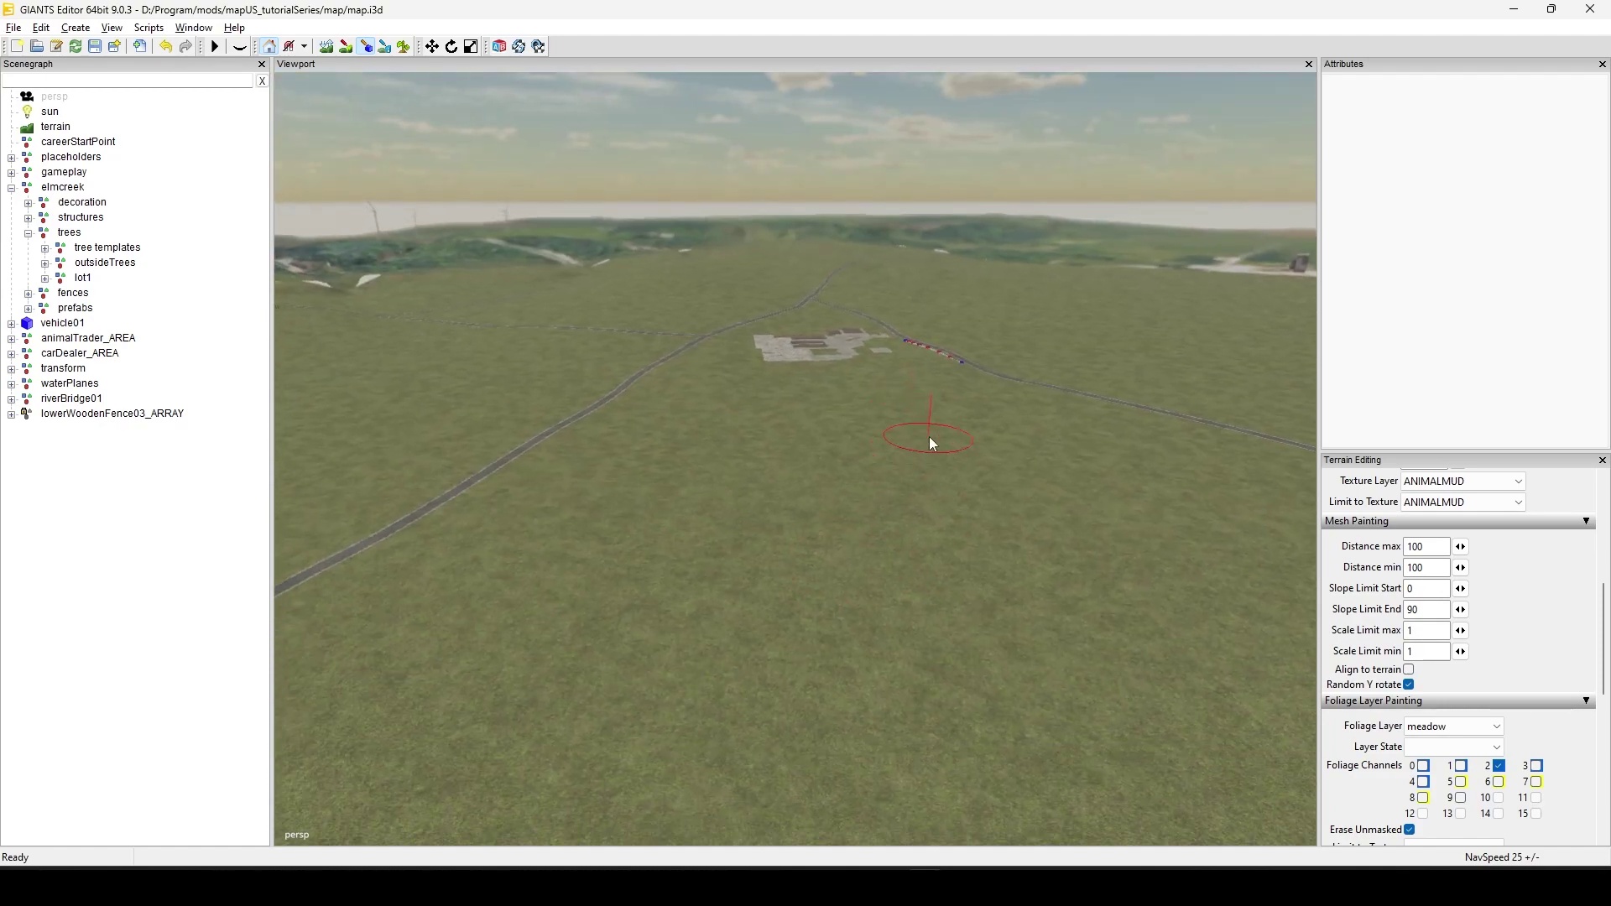
pyautogui.keyDown('alt'); pyautogui.moveTo(927, 429); pyautogui.dragTo(921, 545, button='middle'); pyautogui.keyUp('alt')
pyautogui.keyDown('alt'); pyautogui.moveTo(879, 431); pyautogui.dragTo(926, 518); pyautogui.keyUp('alt')
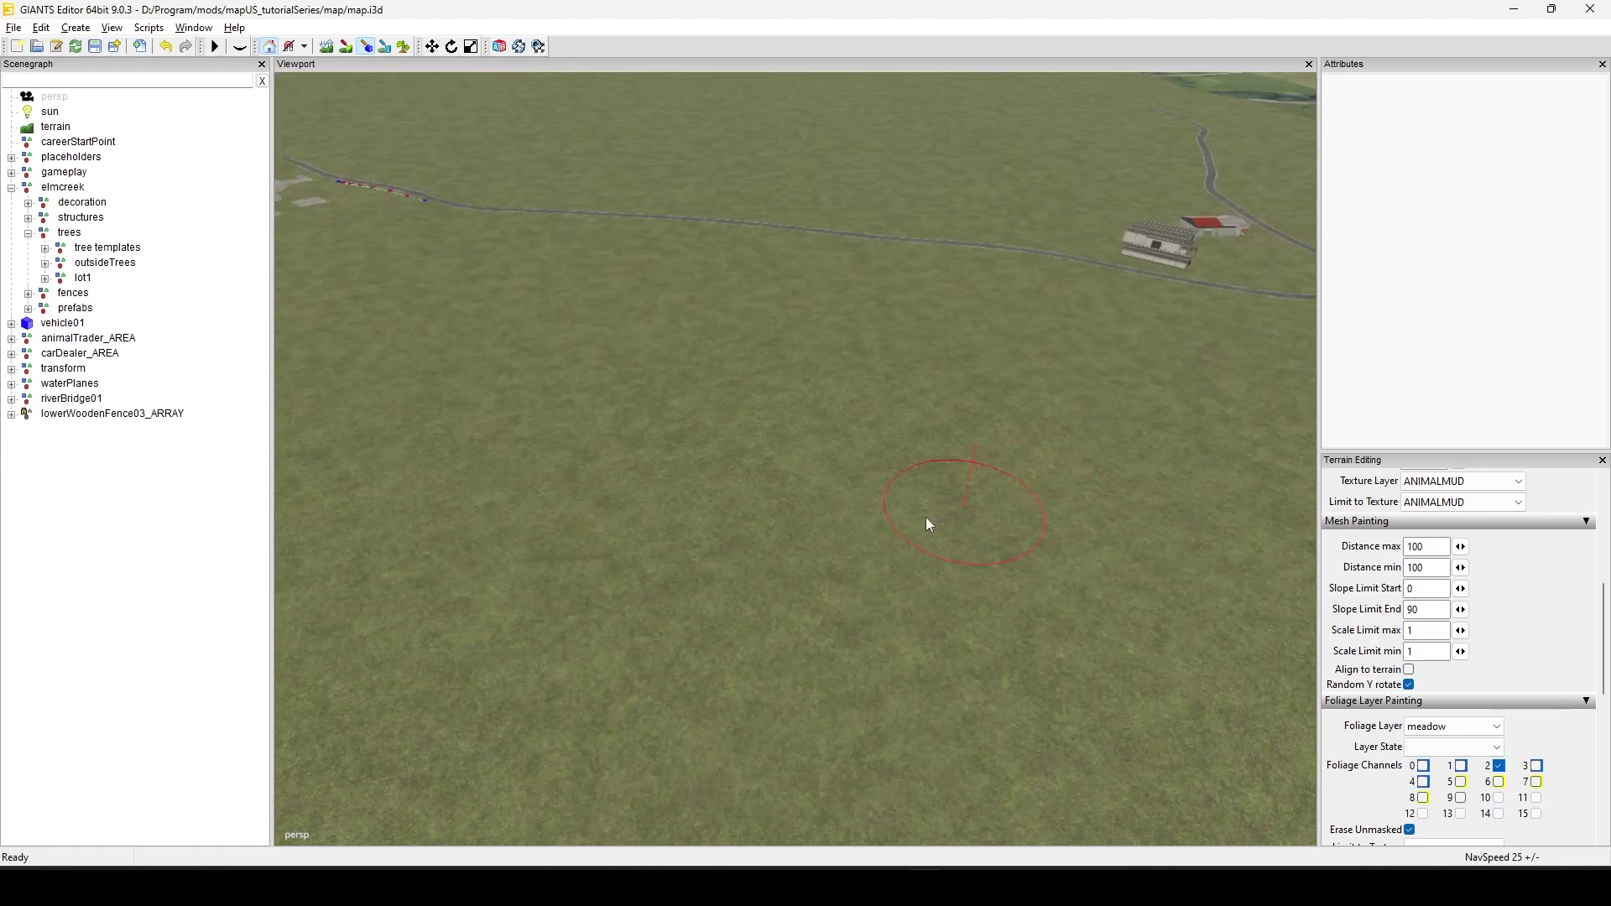
pyautogui.moveTo(927, 525)
pyautogui.mouseDown(button='right')
pyautogui.moveTo(1052, 442)
pyautogui.moveTo(965, 381)
pyautogui.moveTo(806, 471)
pyautogui.moveTo(802, 394)
pyautogui.moveTo(758, 542)
pyautogui.moveTo(792, 541)
pyautogui.moveTo(856, 460)
pyautogui.moveTo(865, 472)
pyautogui.moveTo(892, 381)
pyautogui.moveTo(895, 493)
pyautogui.moveTo(769, 557)
pyautogui.moveTo(868, 346)
pyautogui.moveTo(894, 467)
pyautogui.moveTo(1015, 515)
pyautogui.mouseUp(button='right')
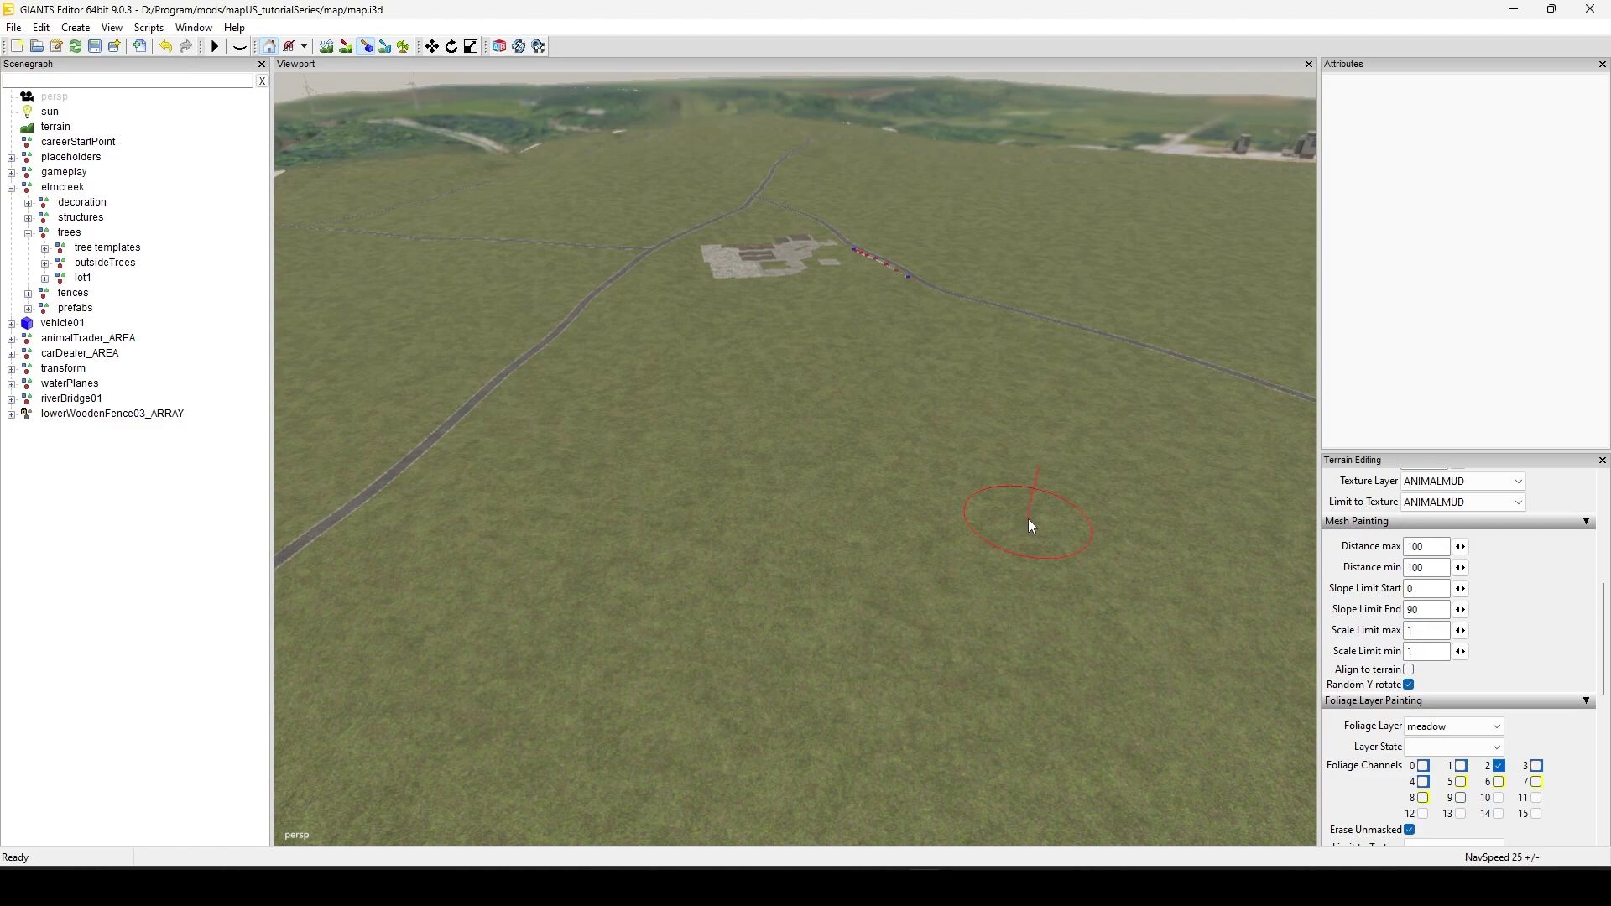
pyautogui.moveTo(956, 381)
pyautogui.mouseDown(button='right')
pyautogui.moveTo(439, 620)
pyautogui.moveTo(472, 743)
pyautogui.moveTo(824, 594)
pyautogui.moveTo(861, 605)
pyautogui.moveTo(621, 607)
pyautogui.moveTo(726, 646)
pyautogui.moveTo(650, 637)
pyautogui.moveTo(1084, 471)
pyautogui.moveTo(1020, 769)
pyautogui.moveTo(834, 672)
pyautogui.moveTo(1108, 676)
pyautogui.moveTo(819, 676)
pyautogui.moveTo(781, 596)
pyautogui.moveTo(917, 593)
pyautogui.moveTo(1067, 617)
pyautogui.moveTo(775, 561)
pyautogui.moveTo(623, 597)
pyautogui.mouseUp(button='right')
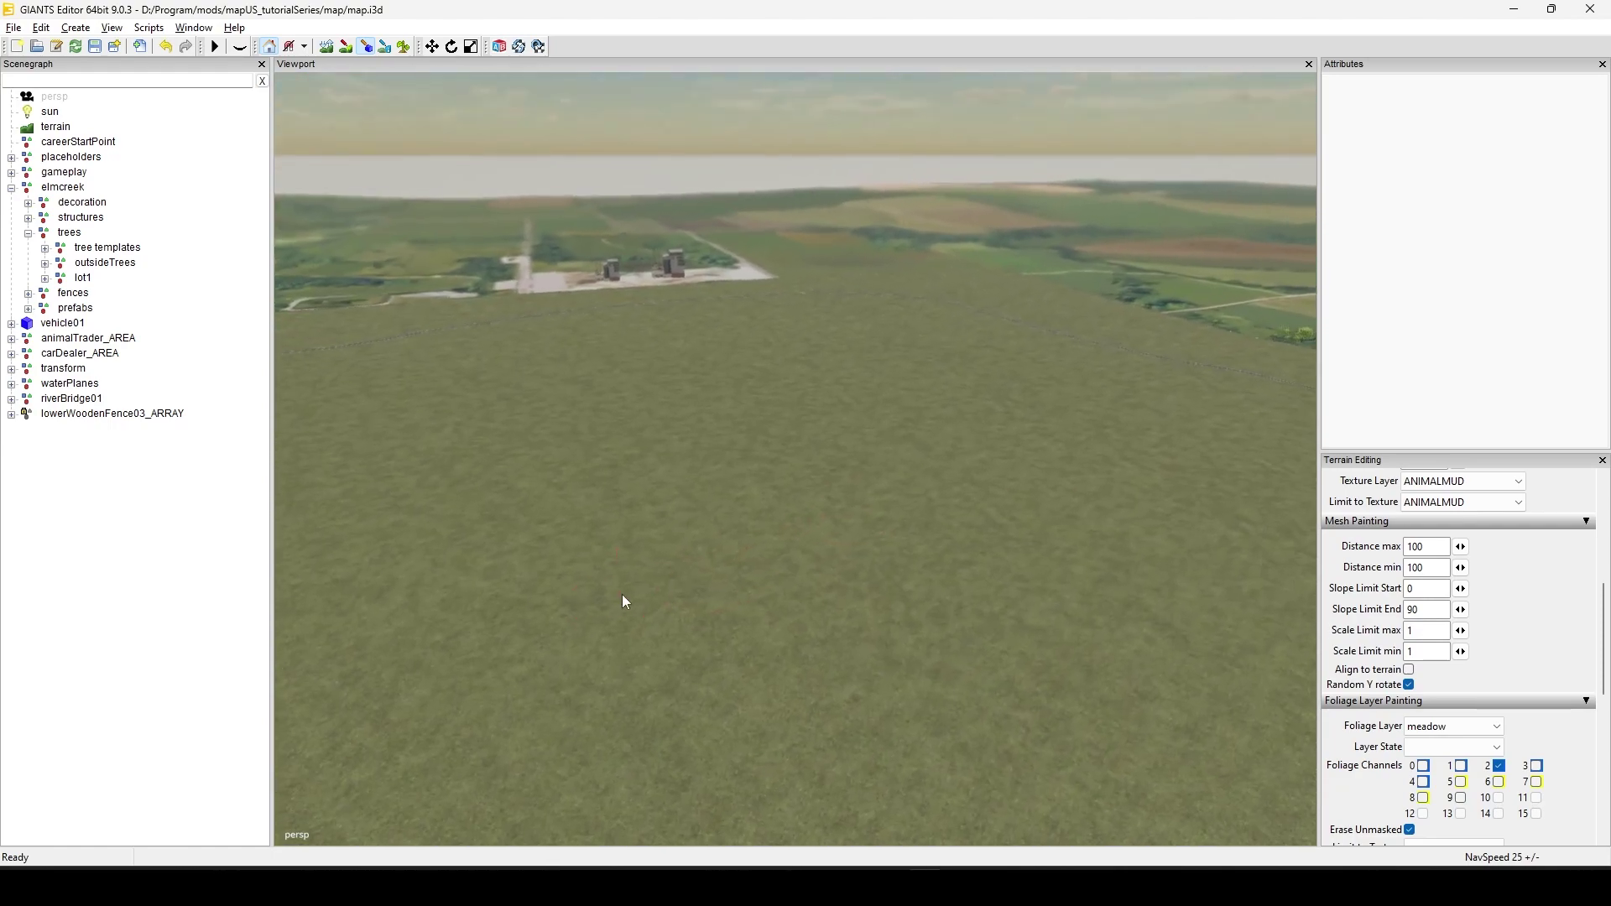
pyautogui.moveTo(867, 515)
pyautogui.mouseDown(button='right')
pyautogui.moveTo(889, 562)
pyautogui.moveTo(672, 565)
pyautogui.moveTo(831, 541)
pyautogui.moveTo(958, 548)
pyautogui.moveTo(558, 623)
pyautogui.mouseUp(button='right')
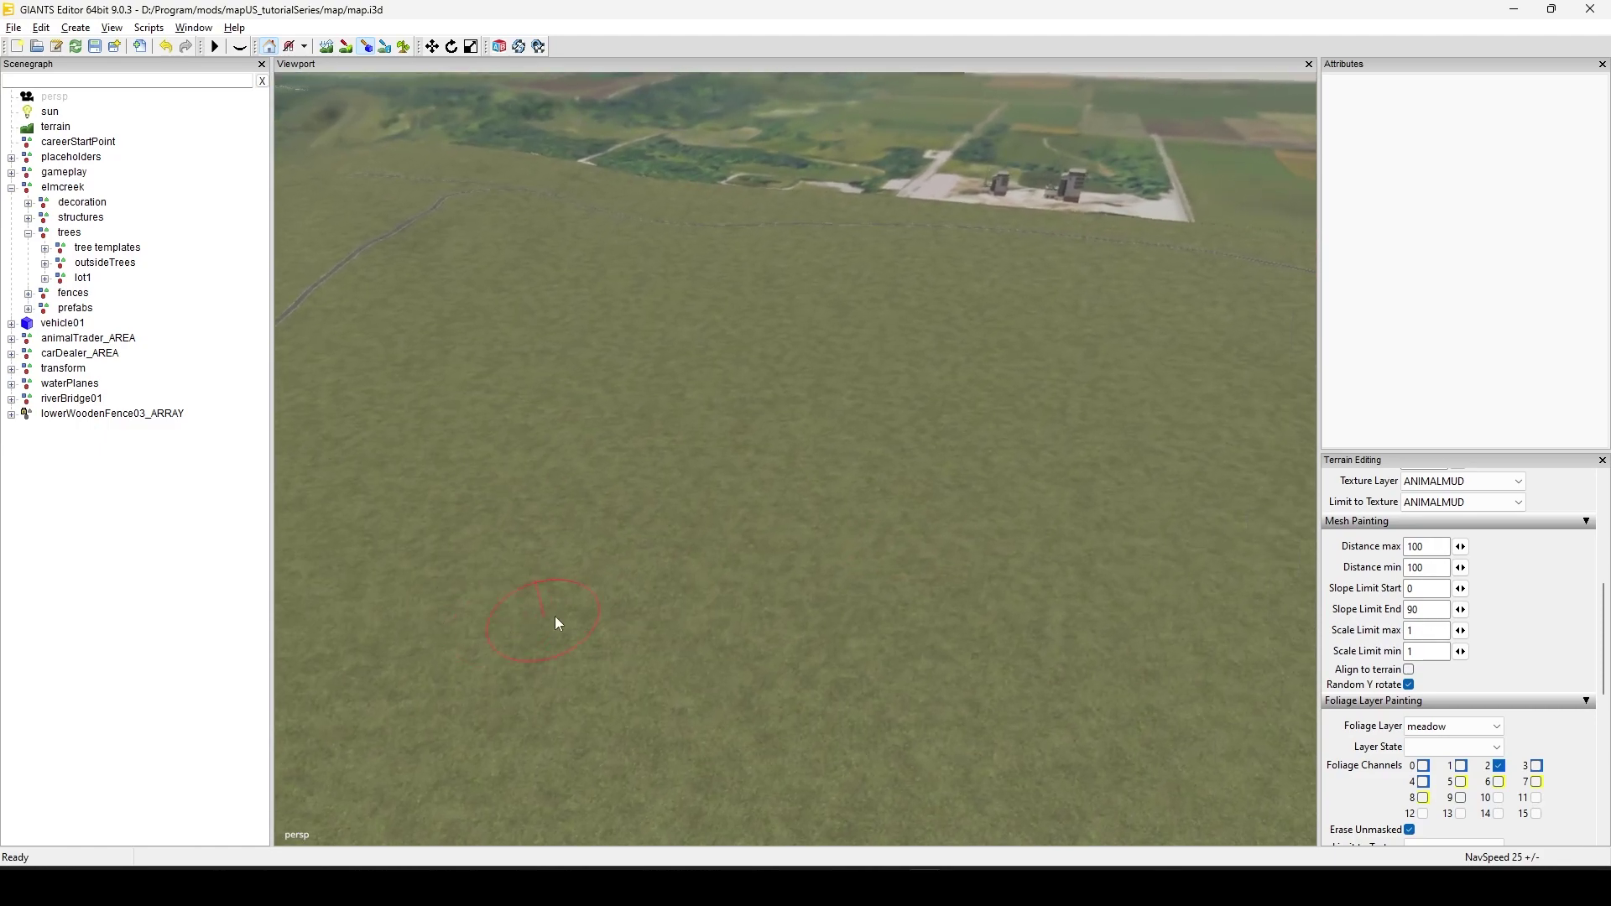
pyautogui.moveTo(672, 528)
pyautogui.mouseDown(button='right')
pyautogui.moveTo(805, 617)
pyautogui.moveTo(870, 575)
pyautogui.moveTo(950, 604)
pyautogui.moveTo(809, 540)
pyautogui.moveTo(1040, 594)
pyautogui.moveTo(1085, 554)
pyautogui.moveTo(888, 552)
pyautogui.moveTo(865, 482)
pyautogui.mouseUp(button='right')
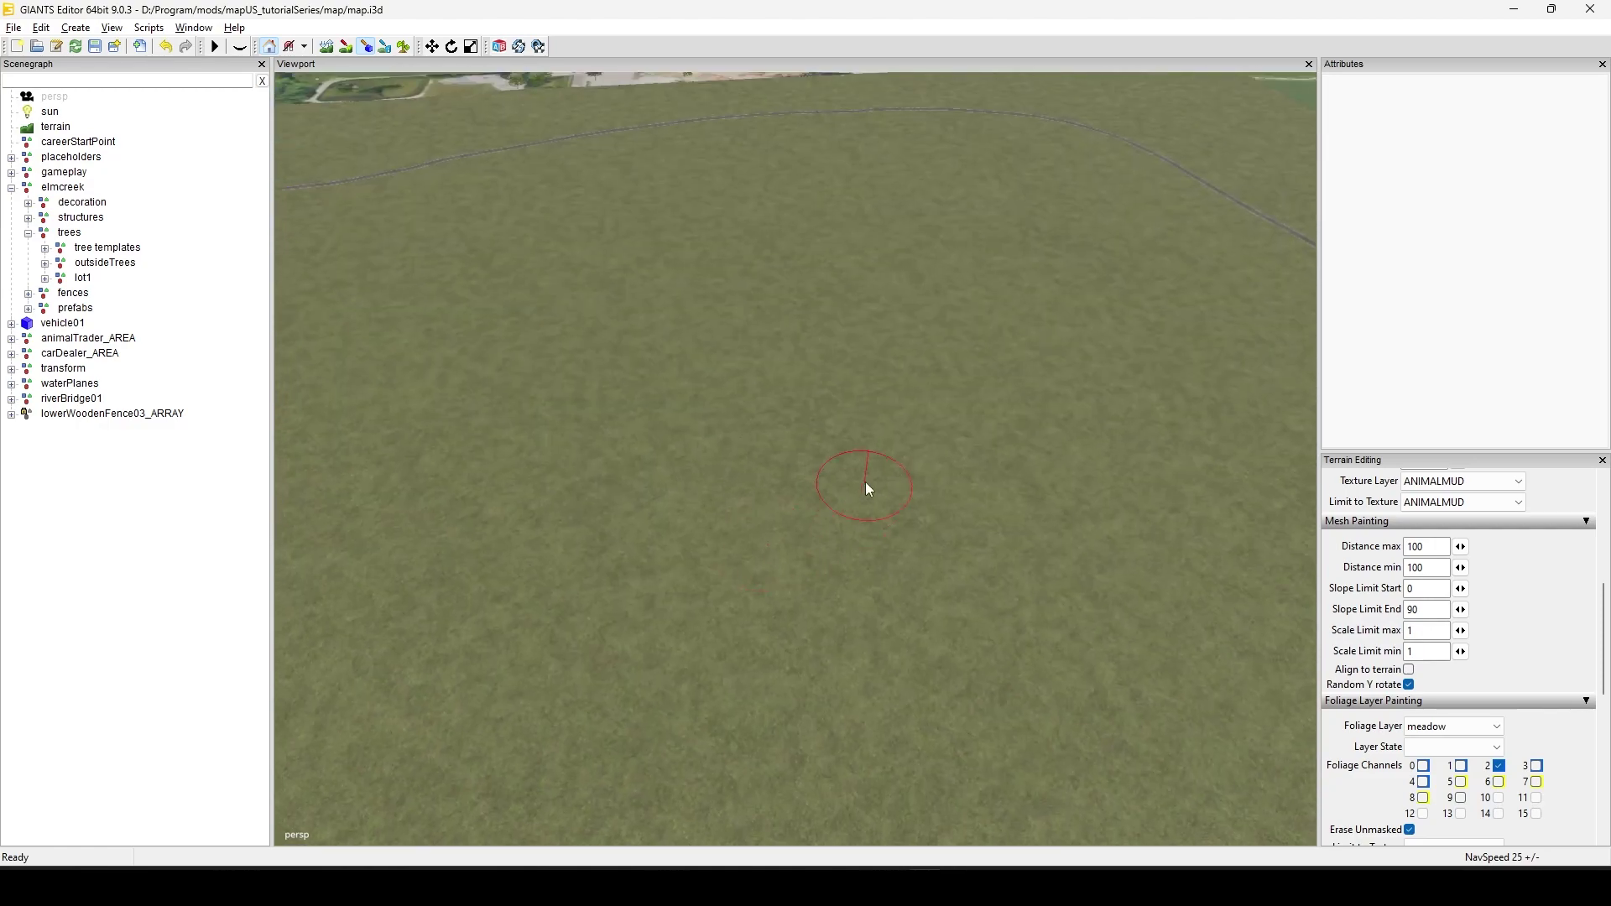
pyautogui.moveTo(839, 550); pyautogui.dragTo(723, 466, button='right')
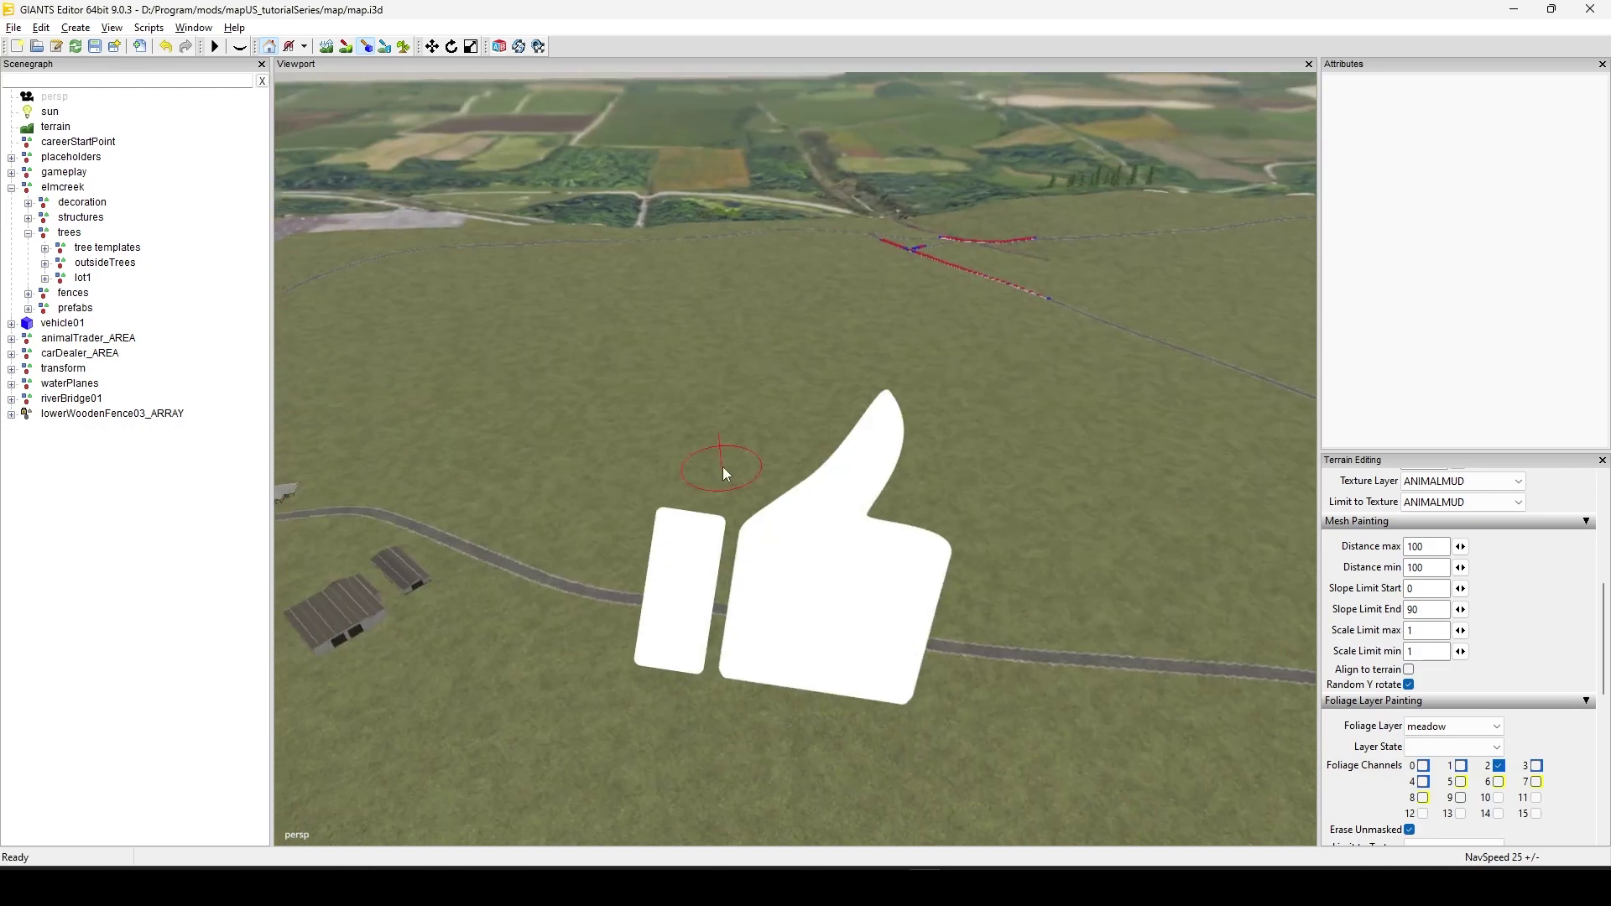